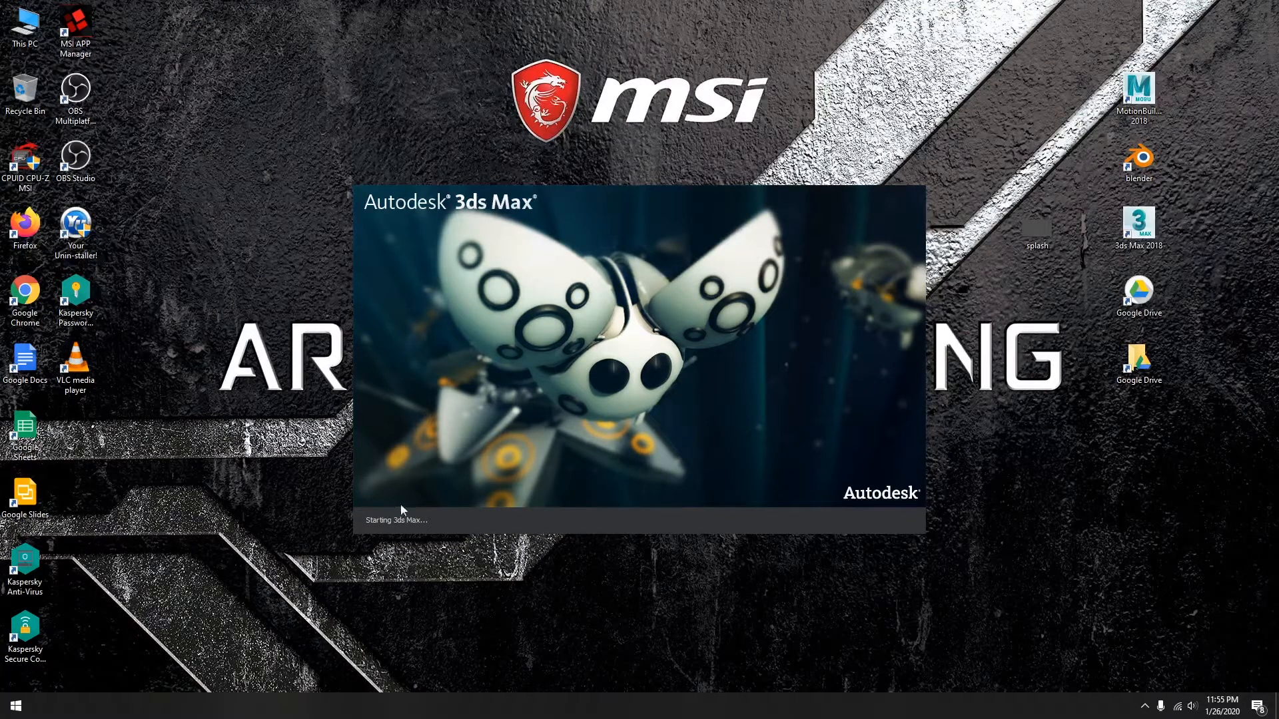
- End the 3dsmax background process in Task Manager, closing Task Manager when done
{"action": "right_click", "coordinate": [303, 716]}
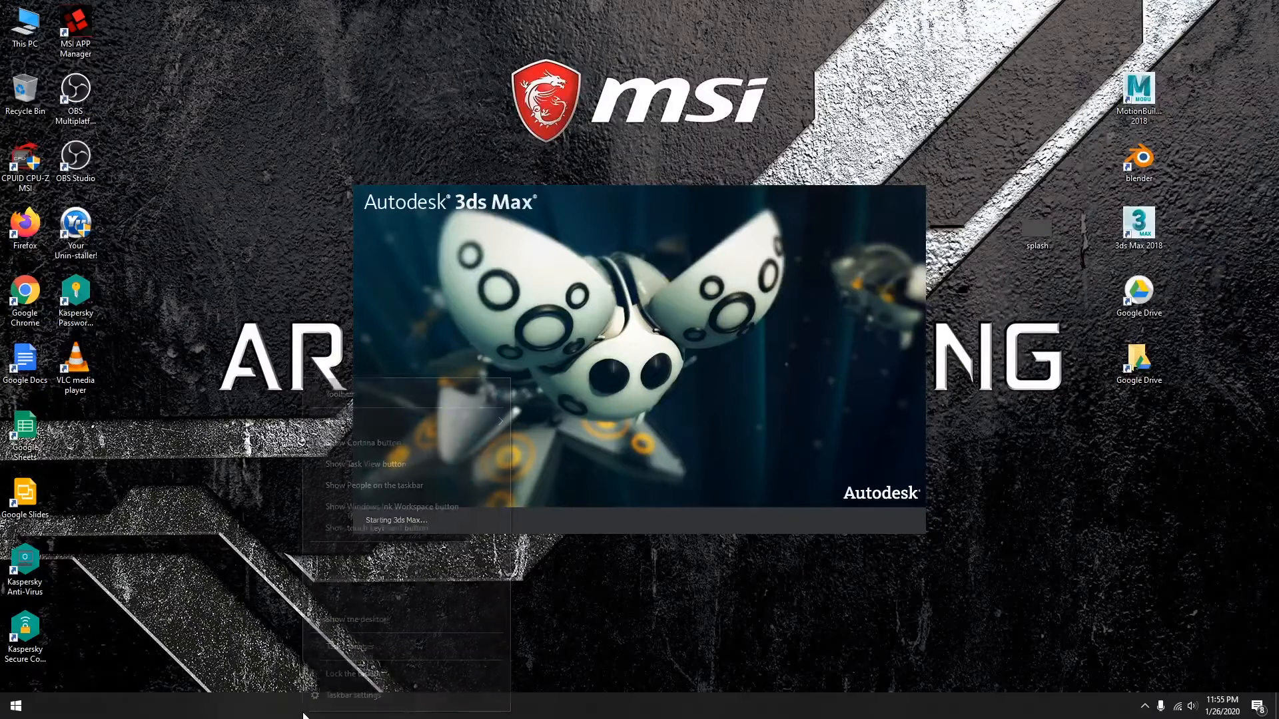
{"action": "left_click", "coordinate": [381, 643]}
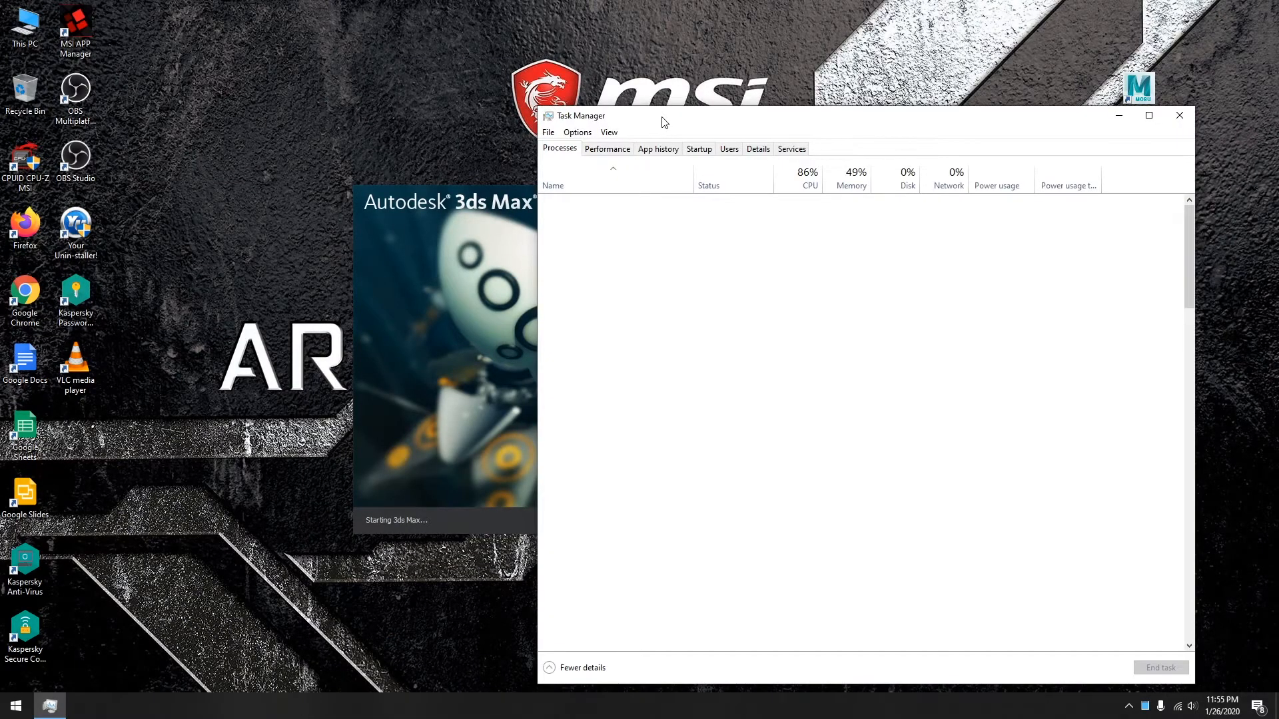
{"action": "left_click_drag", "start_coordinate": [663, 122], "coordinate": [512, 88]}
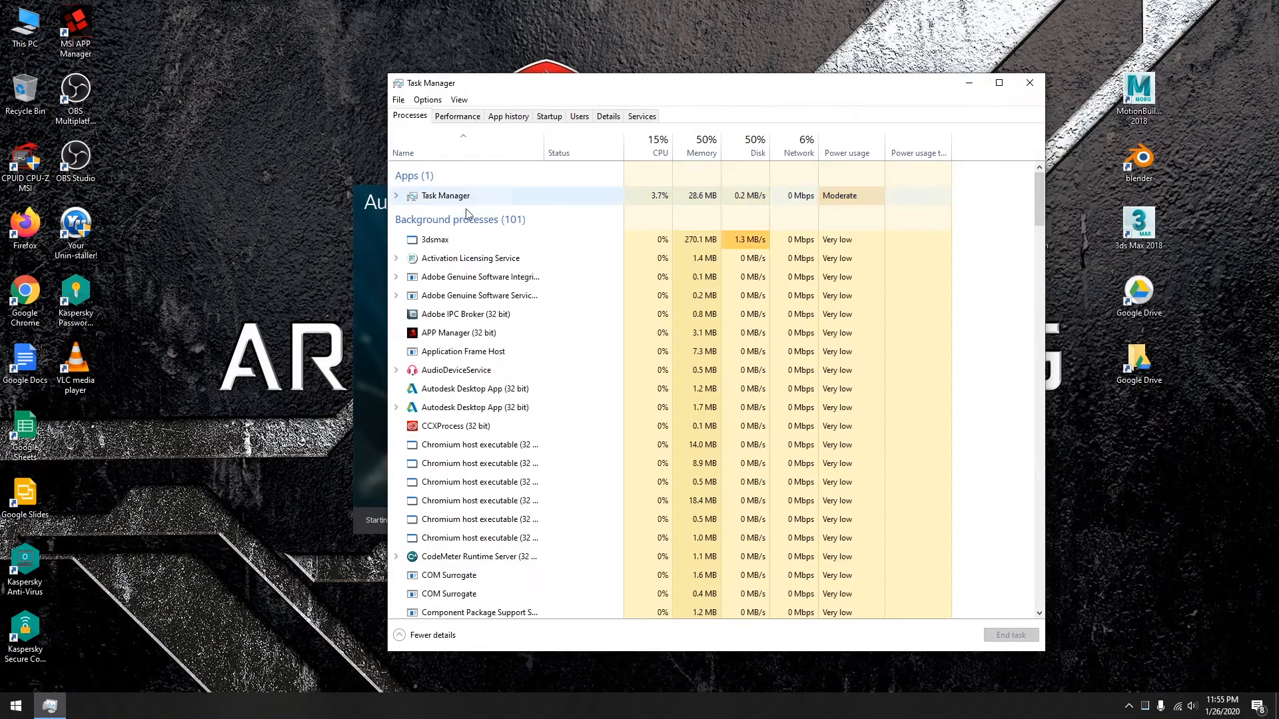
{"action": "left_click", "coordinate": [455, 241]}
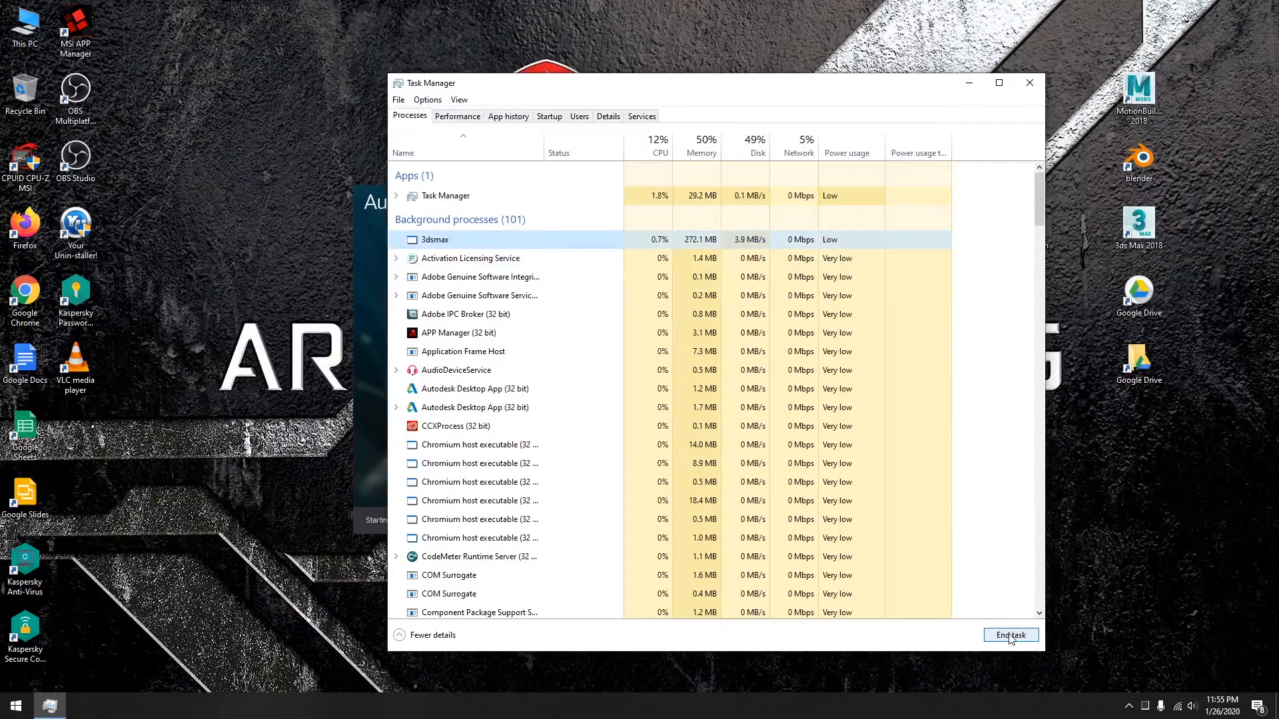
{"action": "left_click", "coordinate": [1010, 636]}
{"action": "left_click", "coordinate": [1030, 81]}
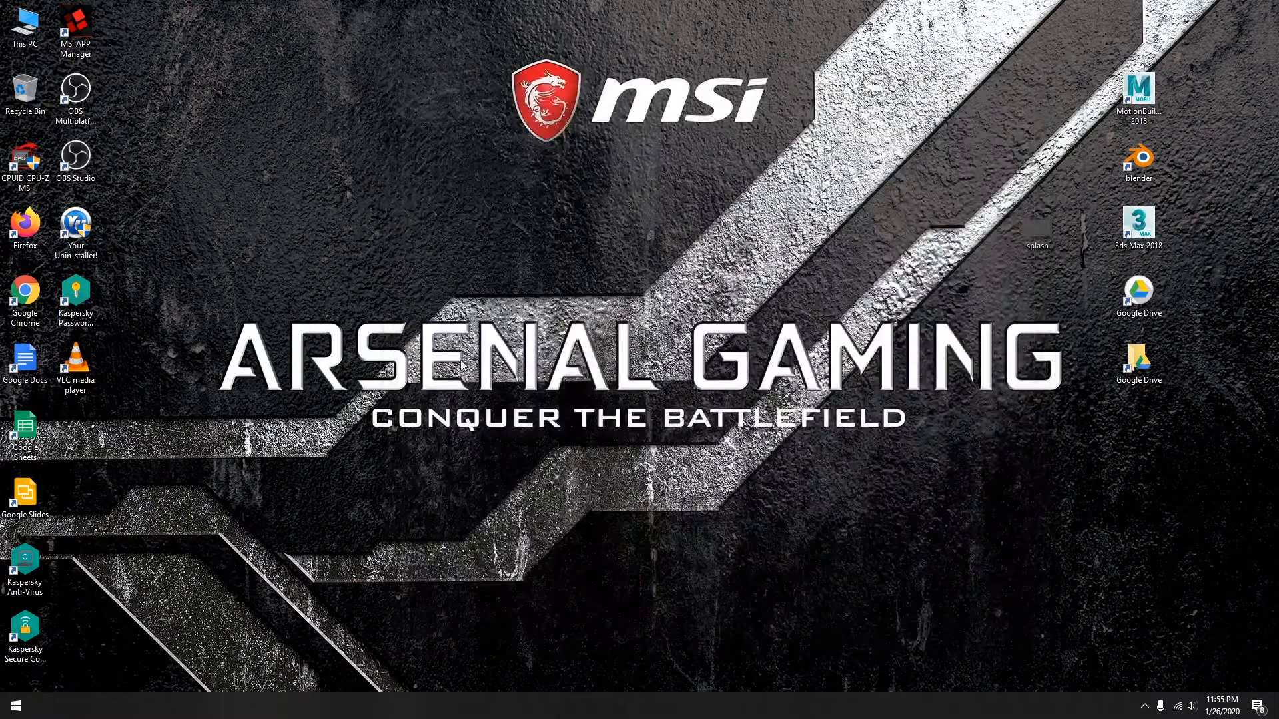
- Switch to Google Chrome and search Google Images for "dota2 wallpaper"
{"action": "right_click", "coordinate": [460, 360]}
{"action": "left_click", "coordinate": [502, 397]}
{"action": "double_click", "coordinate": [24, 296]}
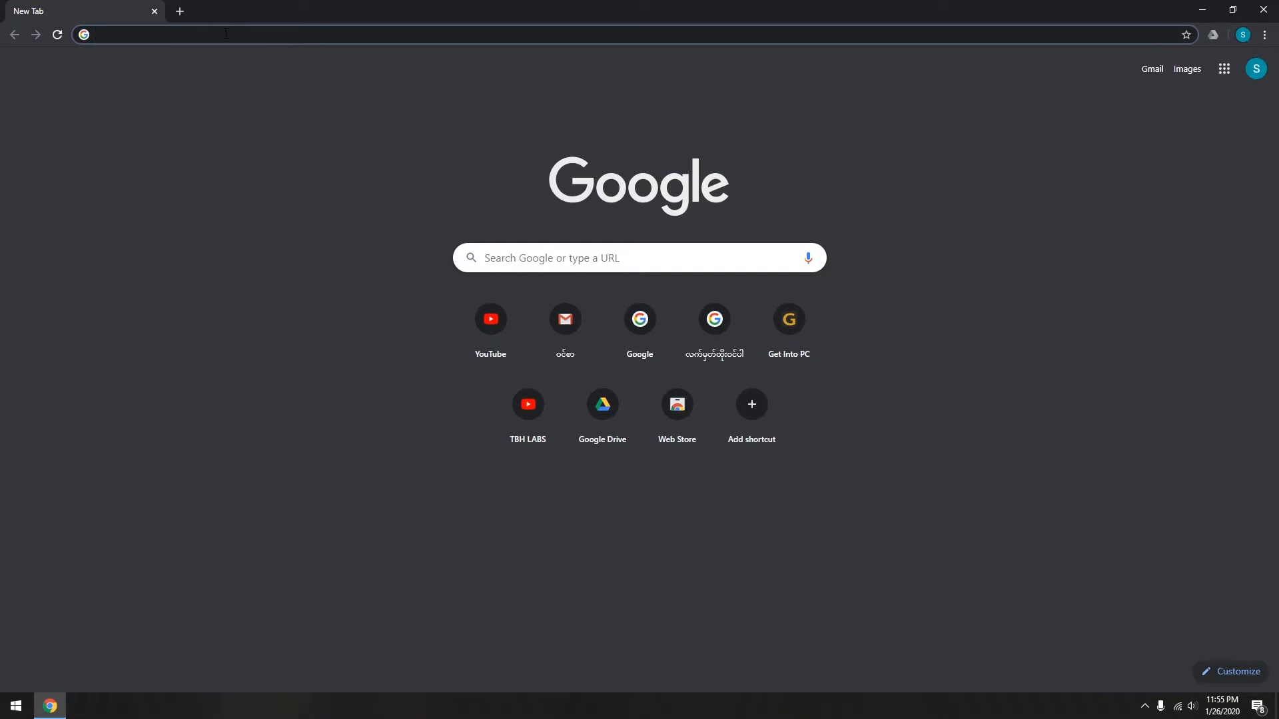
{"action": "type", "text": "dota"}
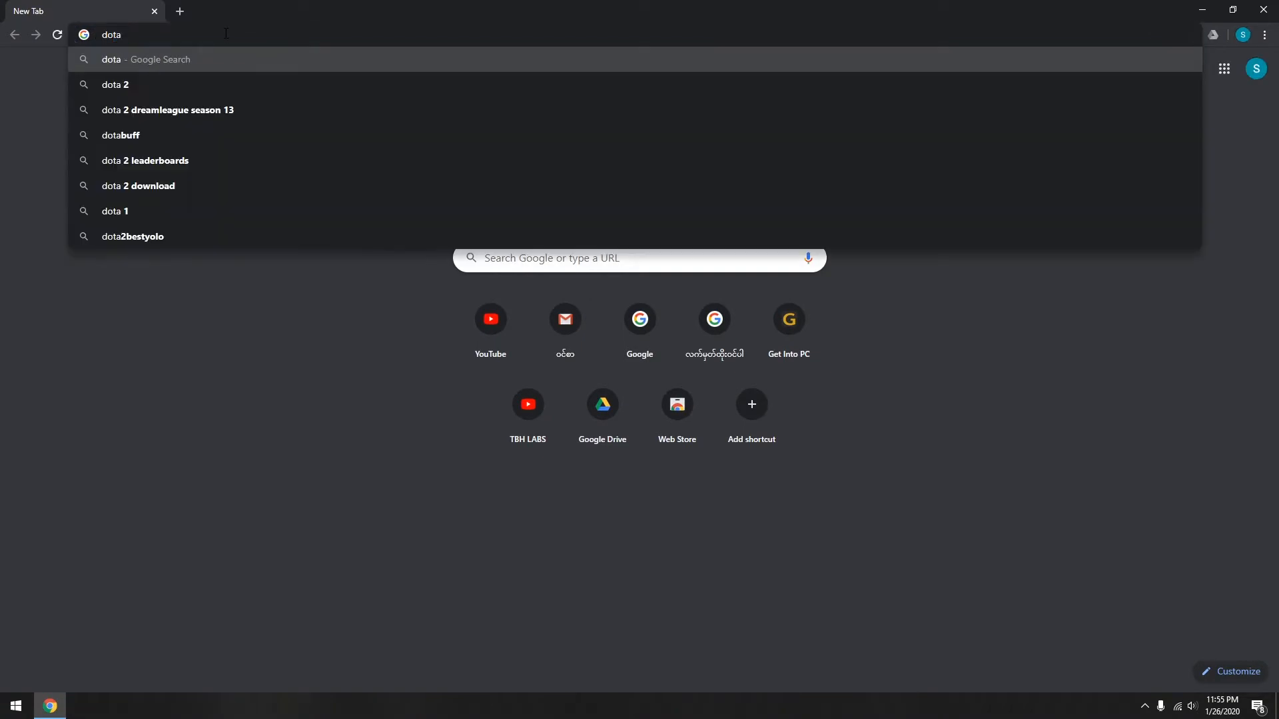
{"action": "type", "text": "2"}
{"action": "key", "text": "Return"}
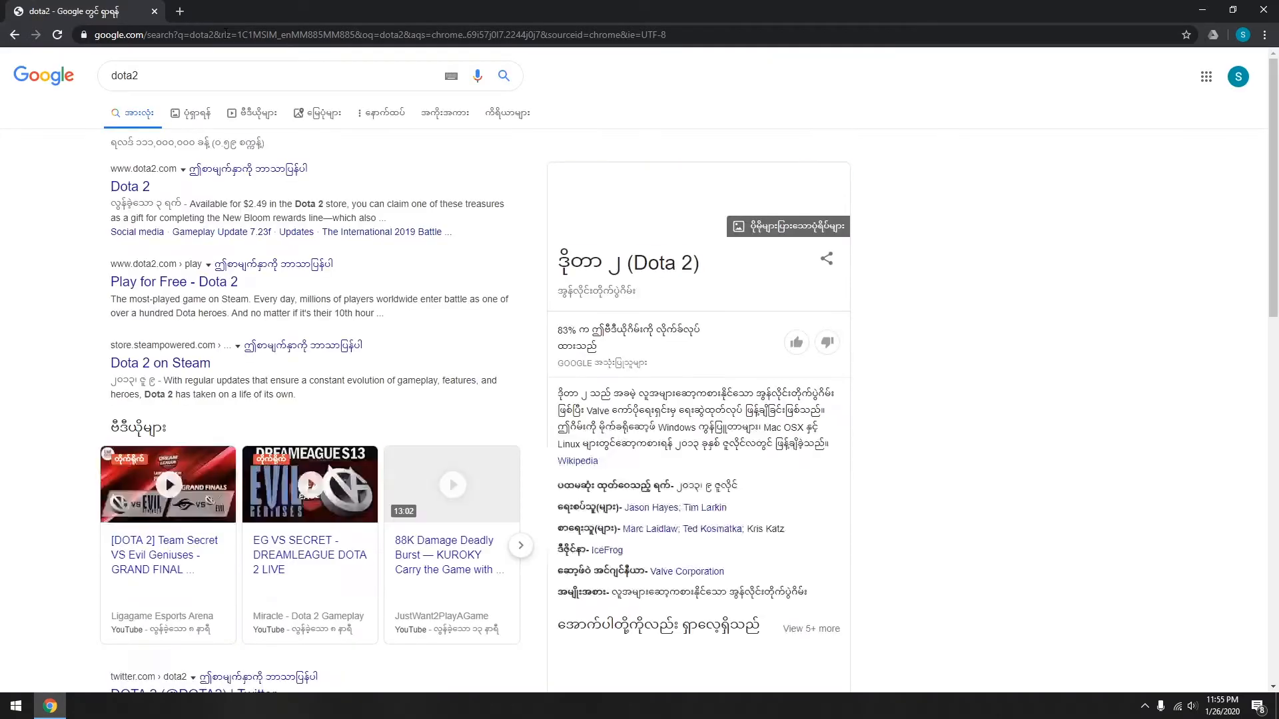
{"action": "type", "text": "wa"}
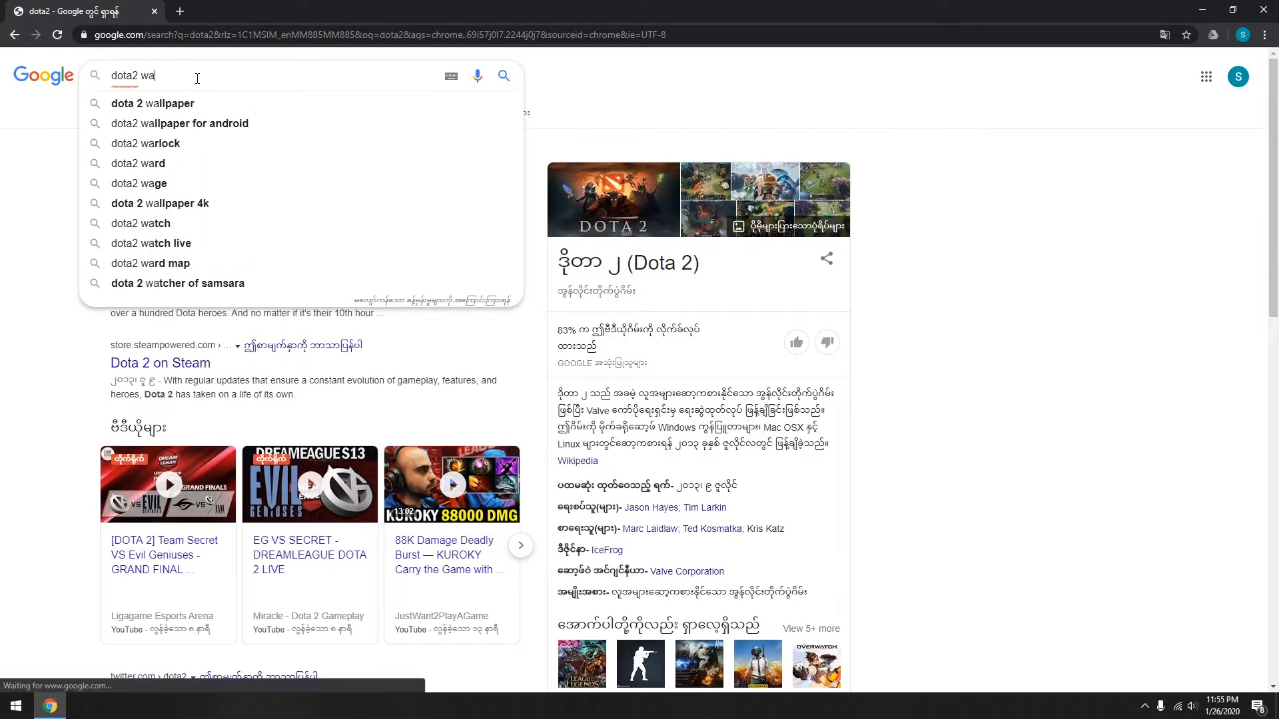
{"action": "type", "text": "llpaper"}
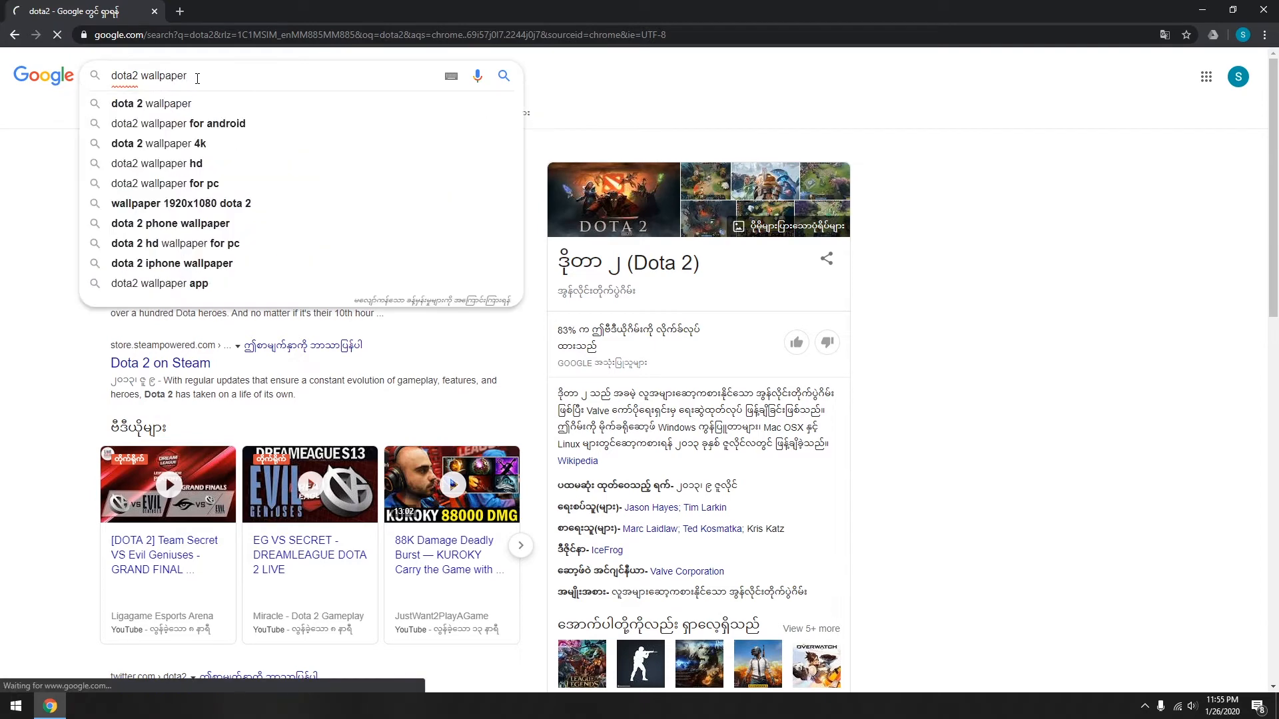
{"action": "key", "text": "Return"}
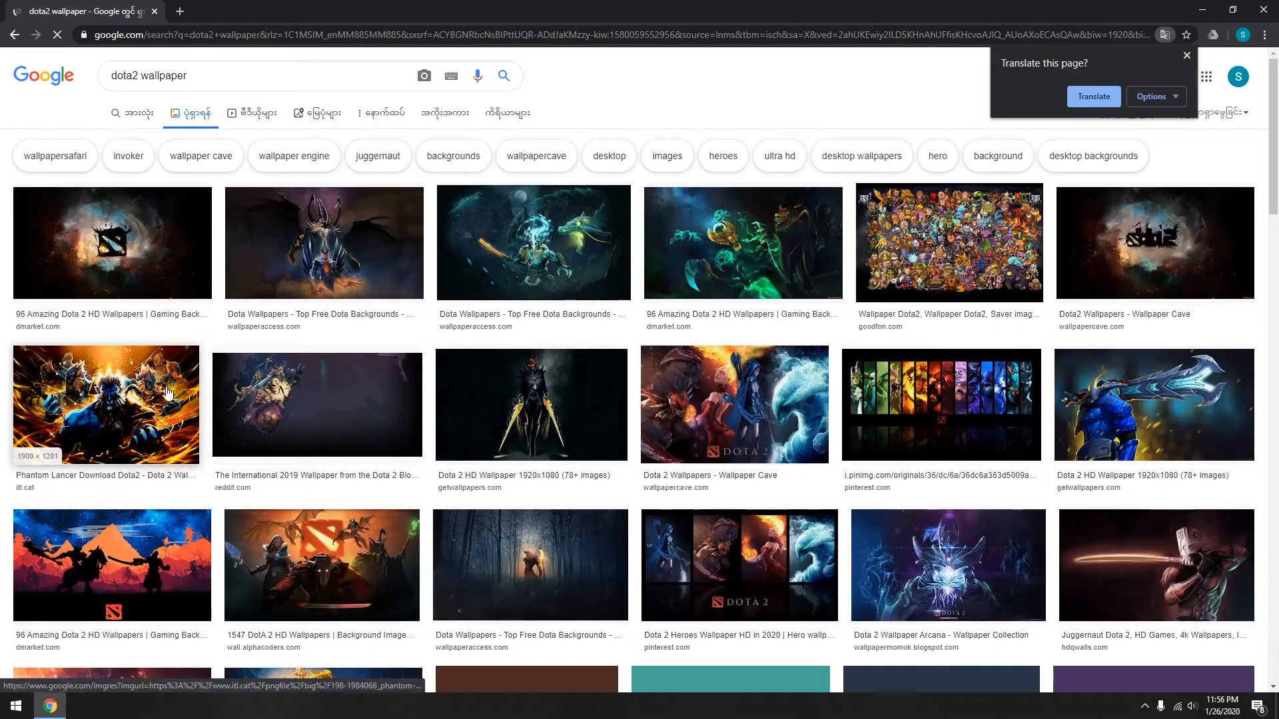
- Browse the image results and preview the Juggernaut wallpaper from hipwallpaper.com
{"action": "scroll", "coordinate": [613, 391], "scroll_direction": "down", "scroll_amount": 2}
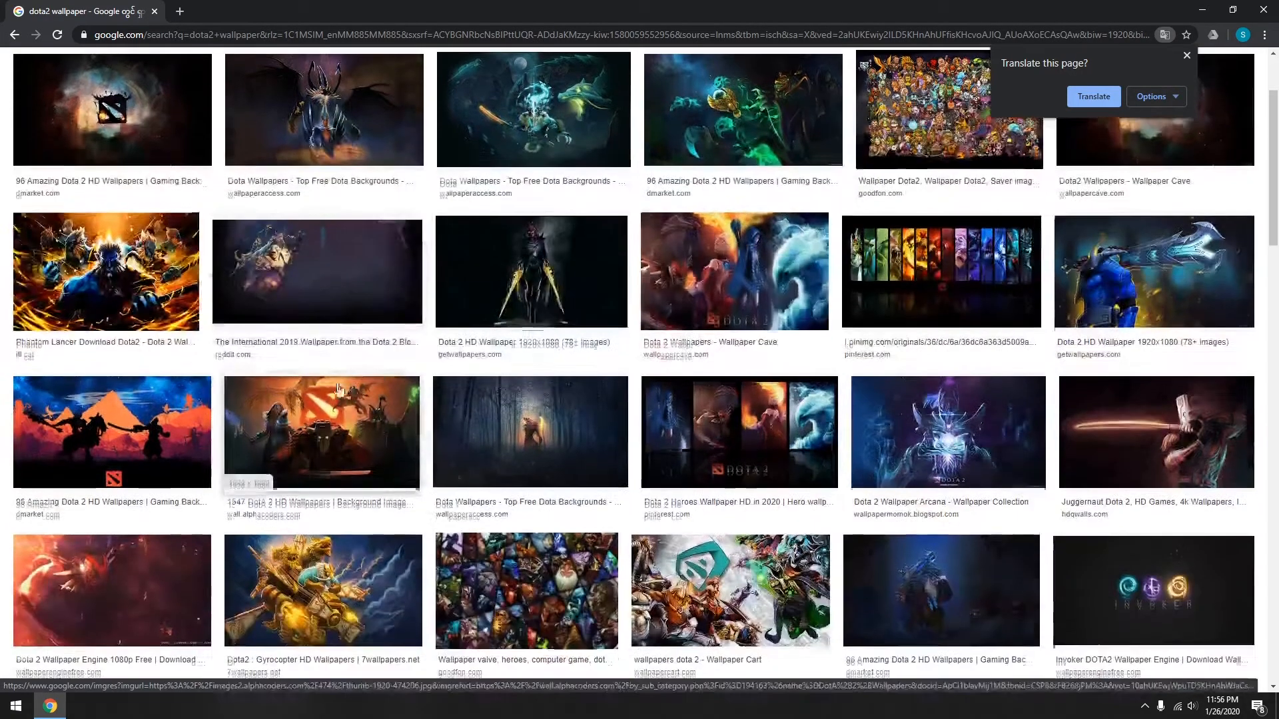
{"action": "scroll", "coordinate": [272, 377], "scroll_direction": "down", "scroll_amount": 3}
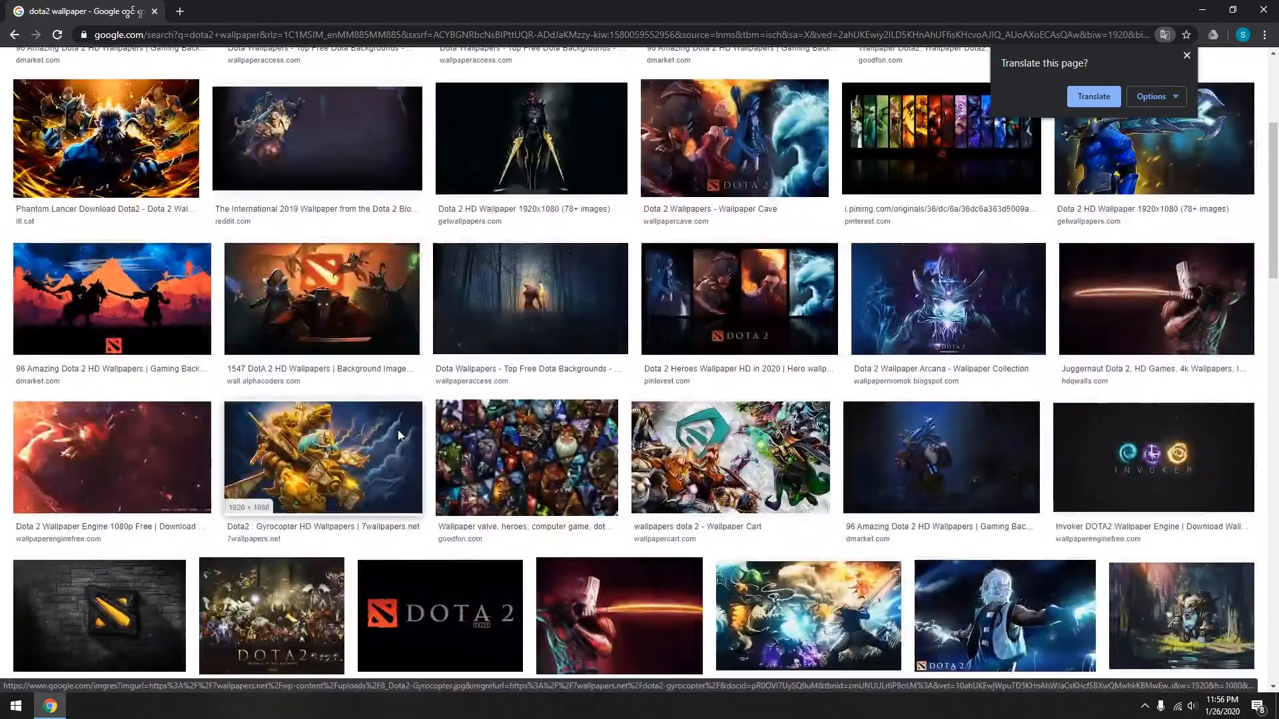
{"action": "scroll", "coordinate": [523, 468], "scroll_direction": "down", "scroll_amount": 2}
{"action": "scroll", "coordinate": [904, 467], "scroll_direction": "down", "scroll_amount": 2}
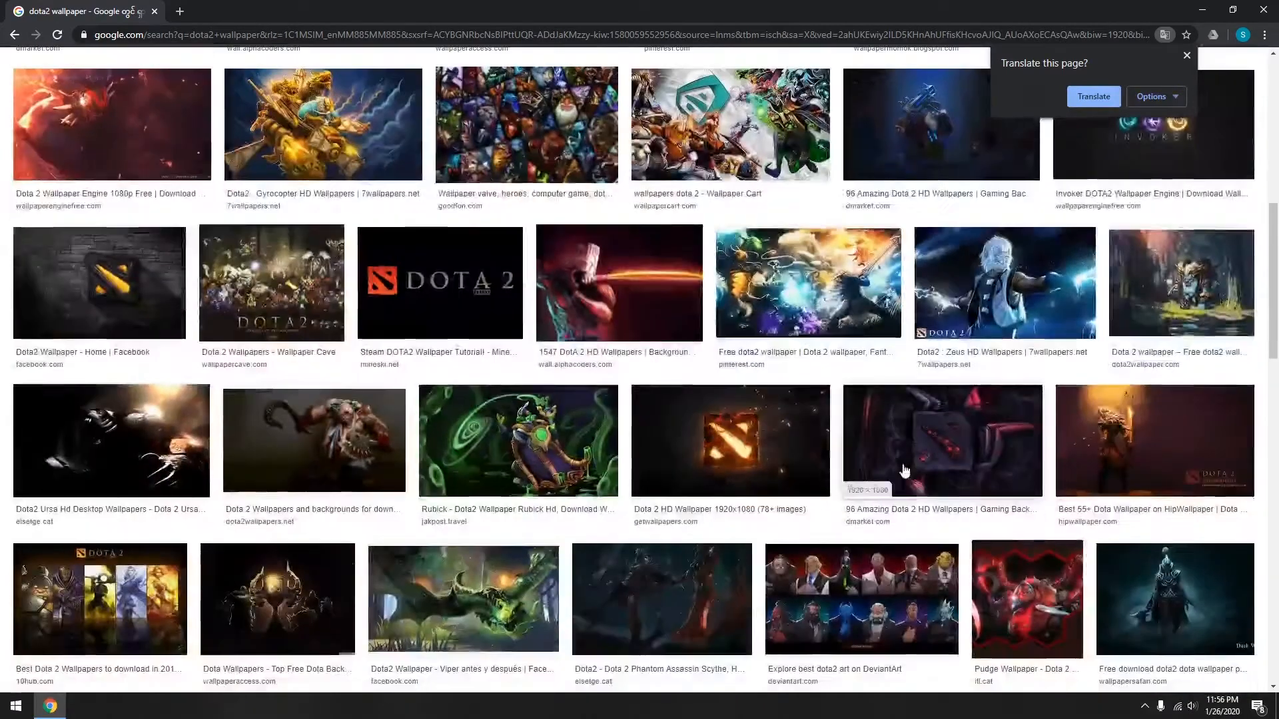
{"action": "scroll", "coordinate": [904, 471], "scroll_direction": "up", "scroll_amount": 2}
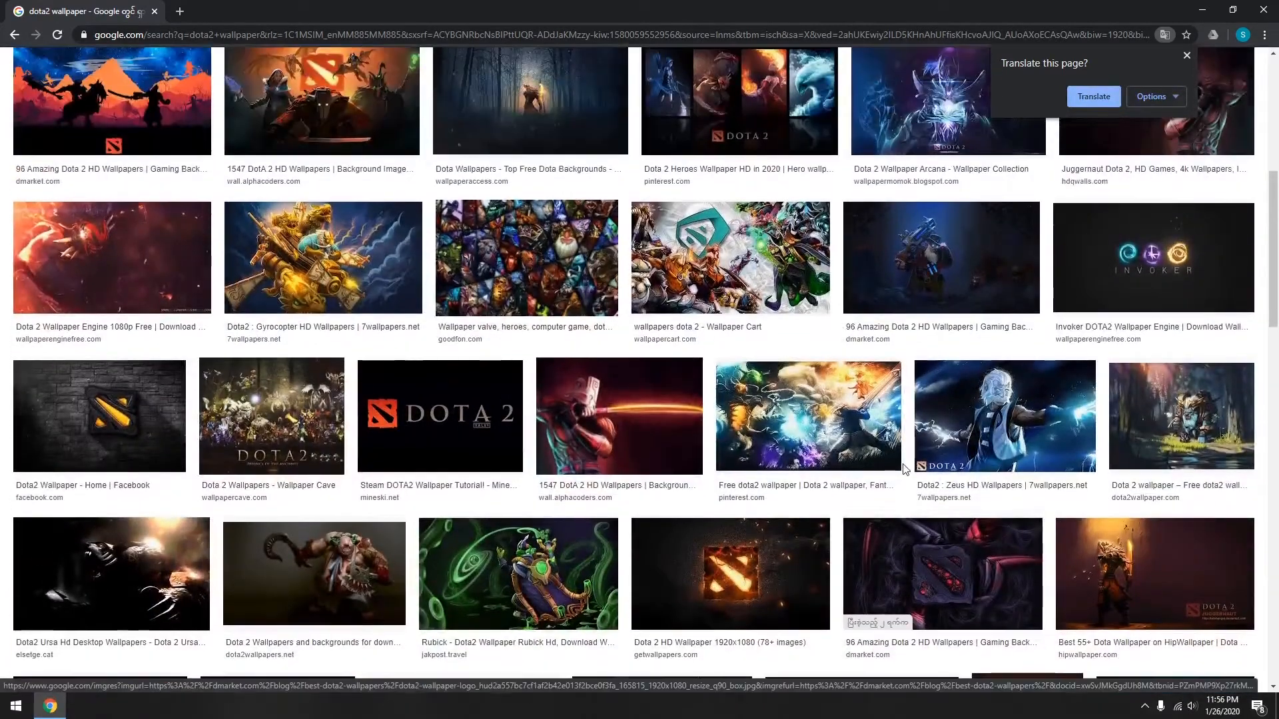
{"action": "left_click", "coordinate": [1236, 570]}
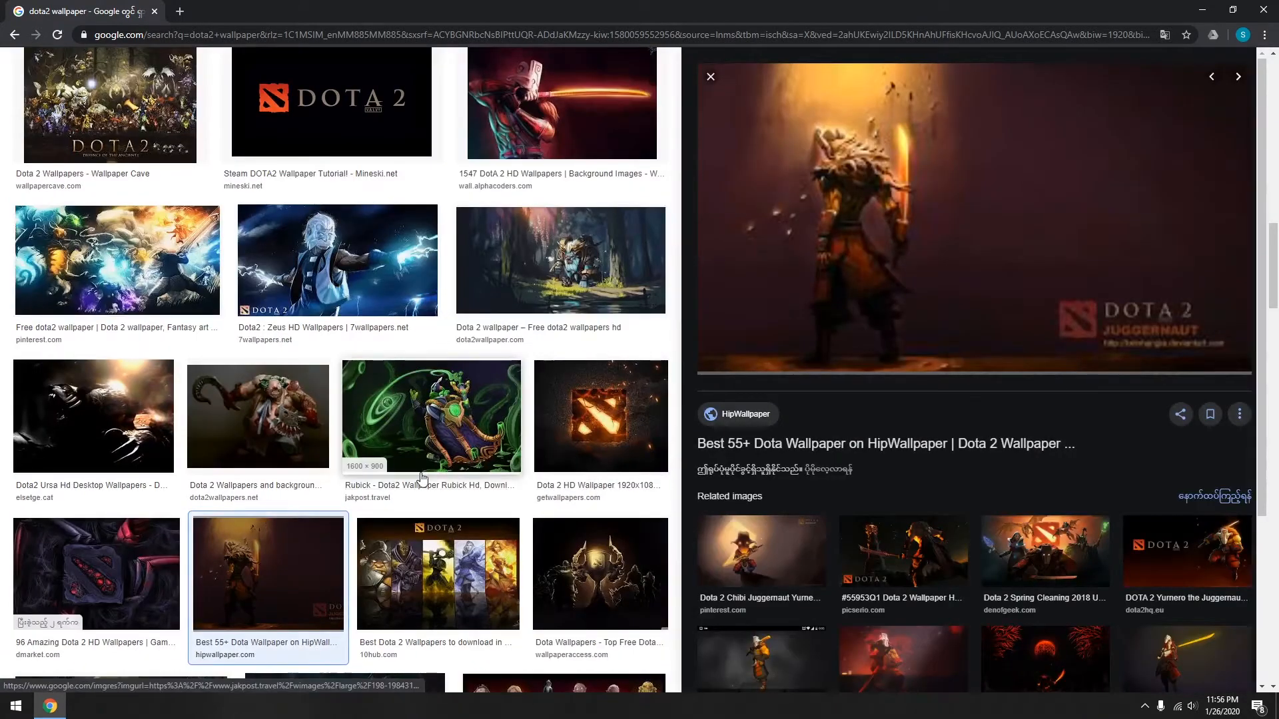
- Look through the earlier image results and preview the dark forest wallpaper from wallpaperaccess.com
{"action": "scroll", "coordinate": [973, 564], "scroll_direction": "down", "scroll_amount": 4}
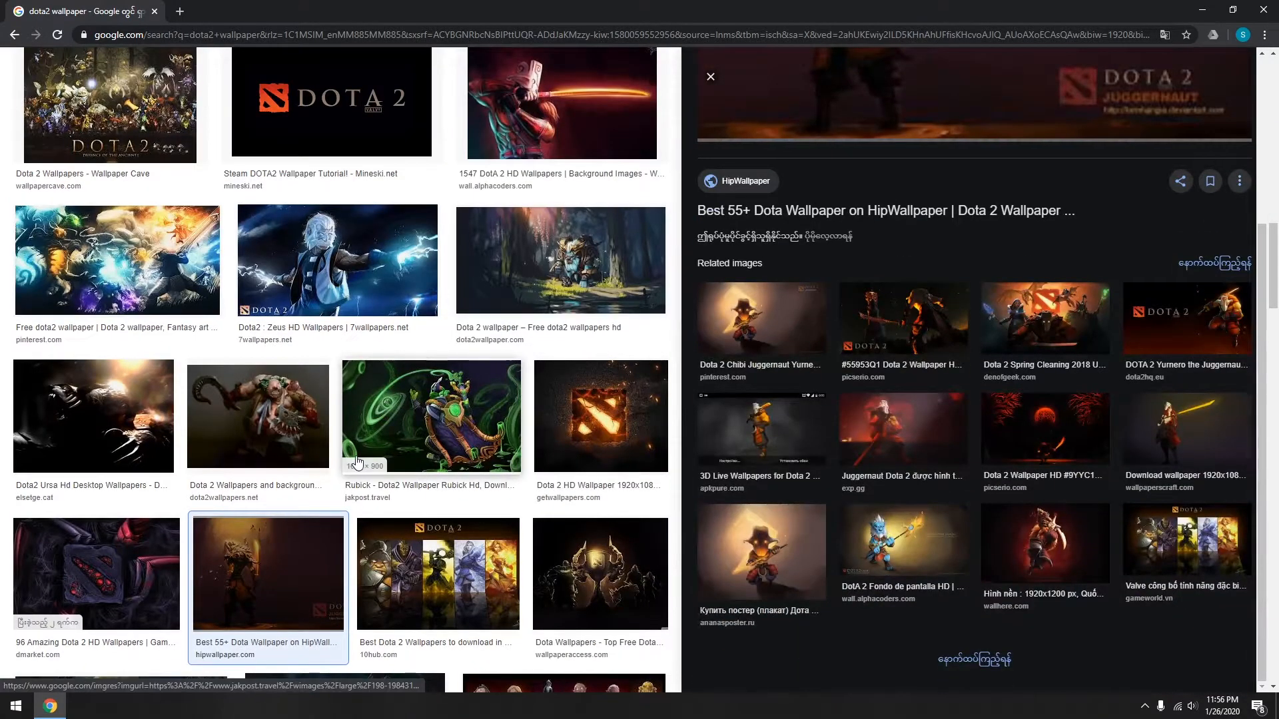
{"action": "scroll", "coordinate": [358, 461], "scroll_direction": "up", "scroll_amount": 7}
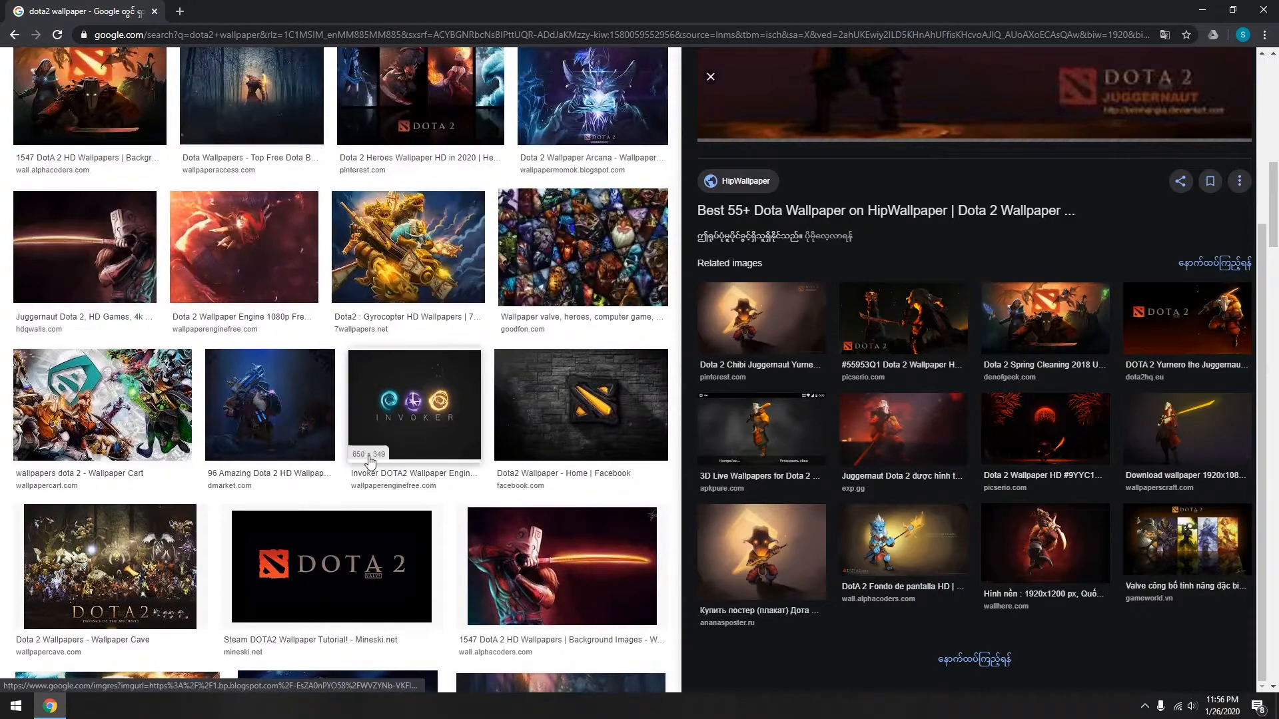
{"action": "scroll", "coordinate": [371, 461], "scroll_direction": "up", "scroll_amount": 2}
{"action": "scroll", "coordinate": [353, 470], "scroll_direction": "up", "scroll_amount": 2}
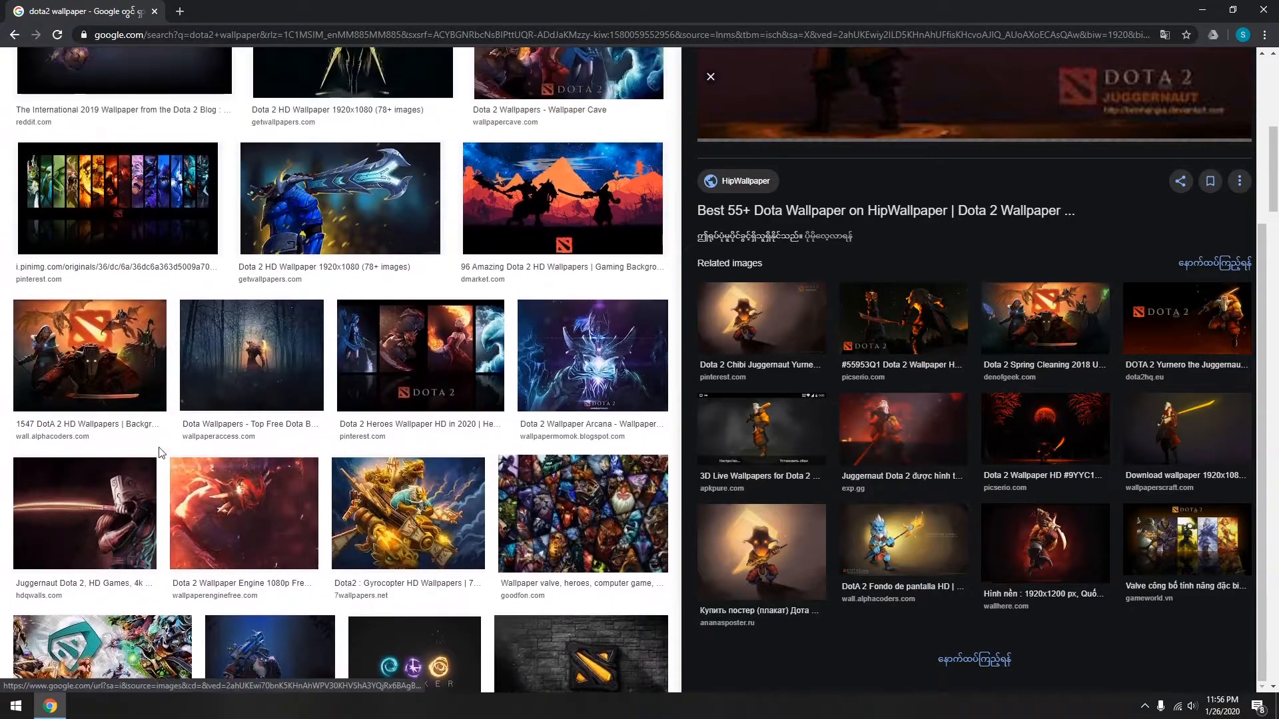
{"action": "scroll", "coordinate": [160, 453], "scroll_direction": "up", "scroll_amount": 3}
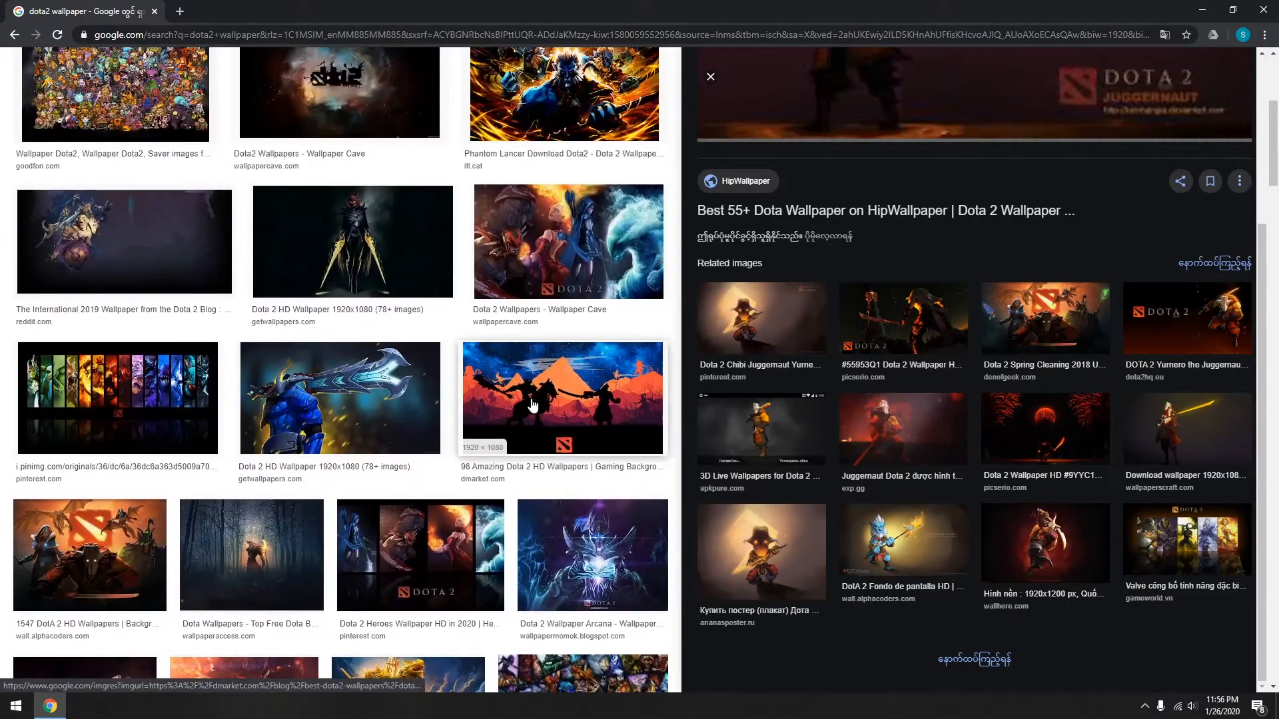
{"action": "scroll", "coordinate": [533, 405], "scroll_direction": "up", "scroll_amount": 5}
{"action": "scroll", "coordinate": [310, 426], "scroll_direction": "down", "scroll_amount": 7}
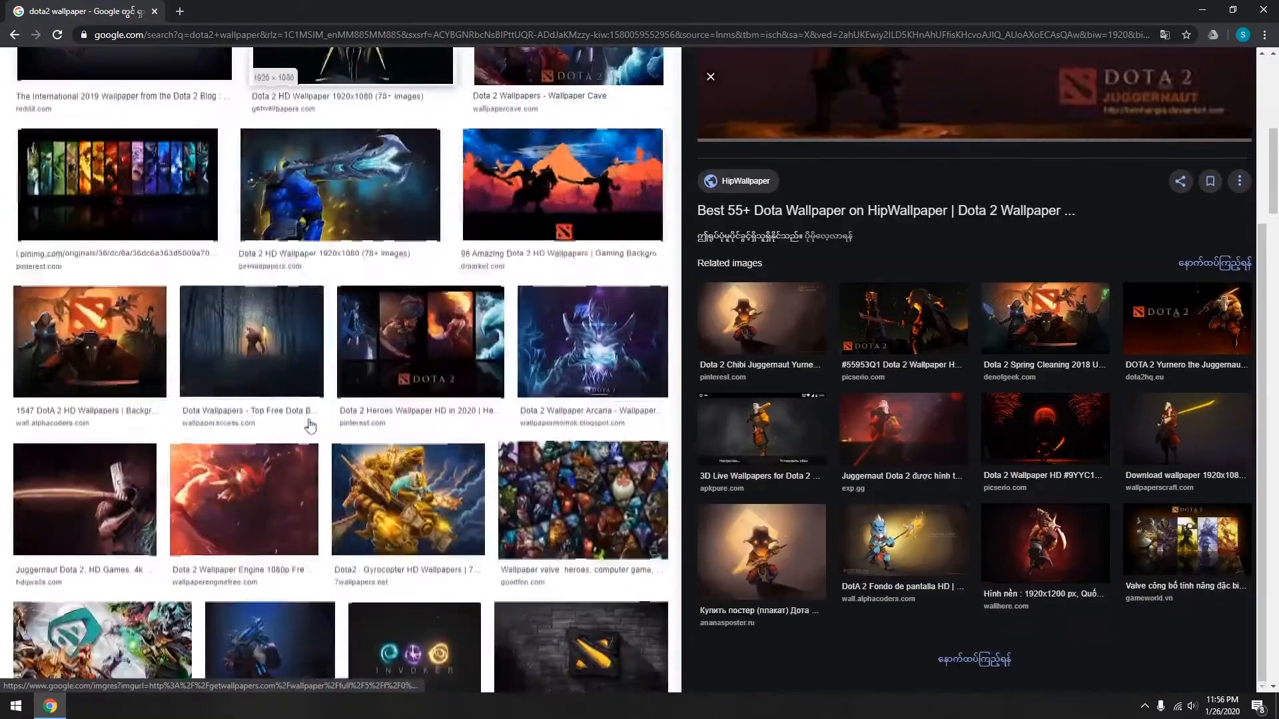
{"action": "left_click", "coordinate": [273, 350]}
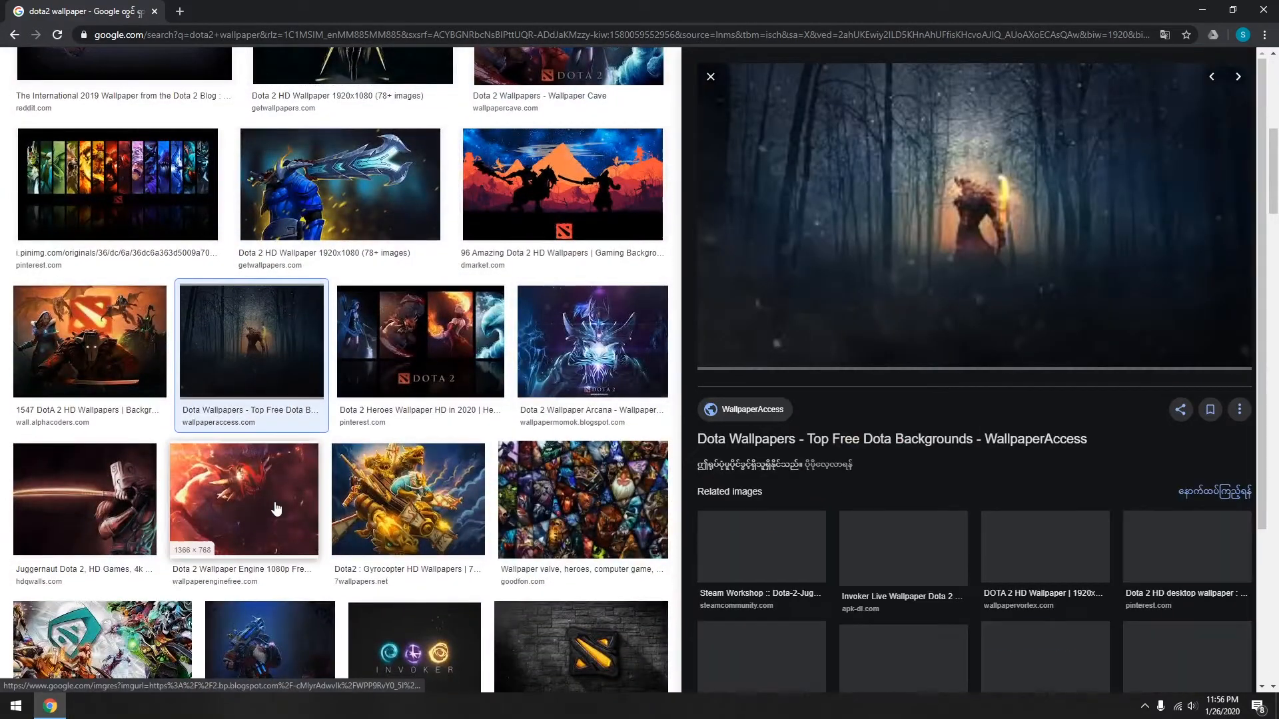
- Preview the masked swordsman wallpaper from wall.alphacoders.com and the forest creature wallpaper from dota2wallpaper.com
{"action": "scroll", "coordinate": [276, 510], "scroll_direction": "down", "scroll_amount": 5}
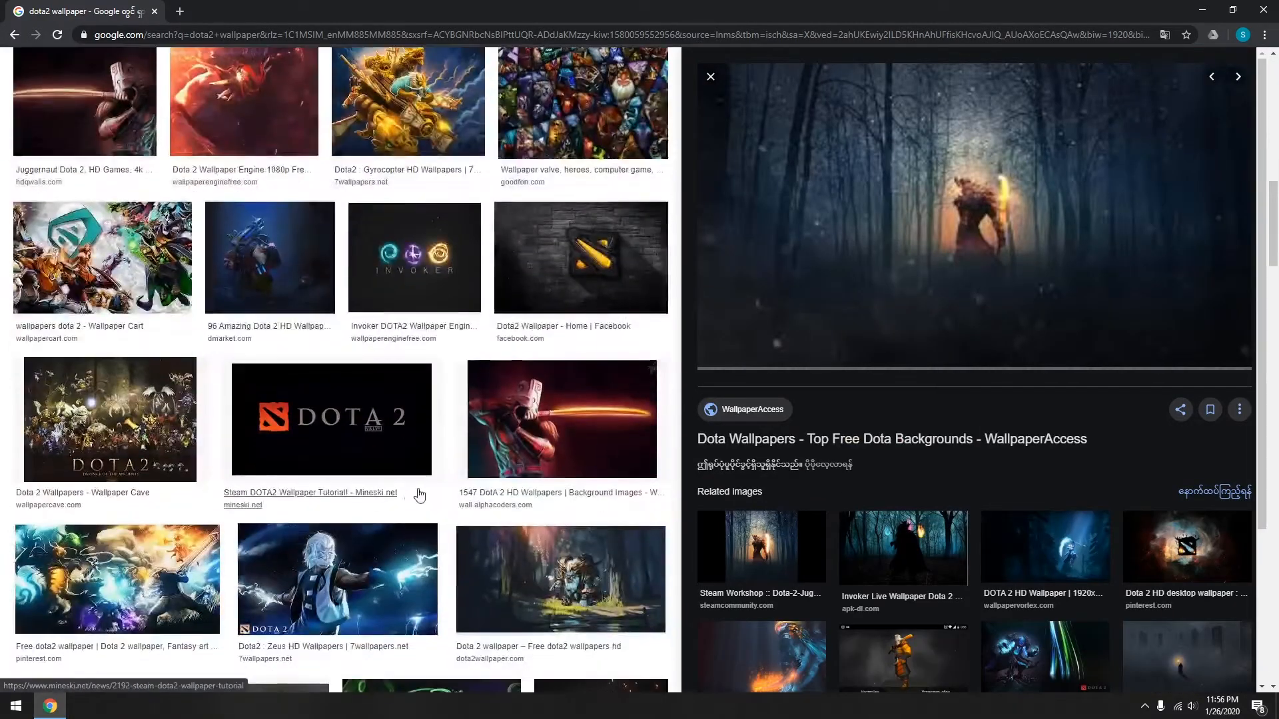
{"action": "left_click", "coordinate": [526, 426]}
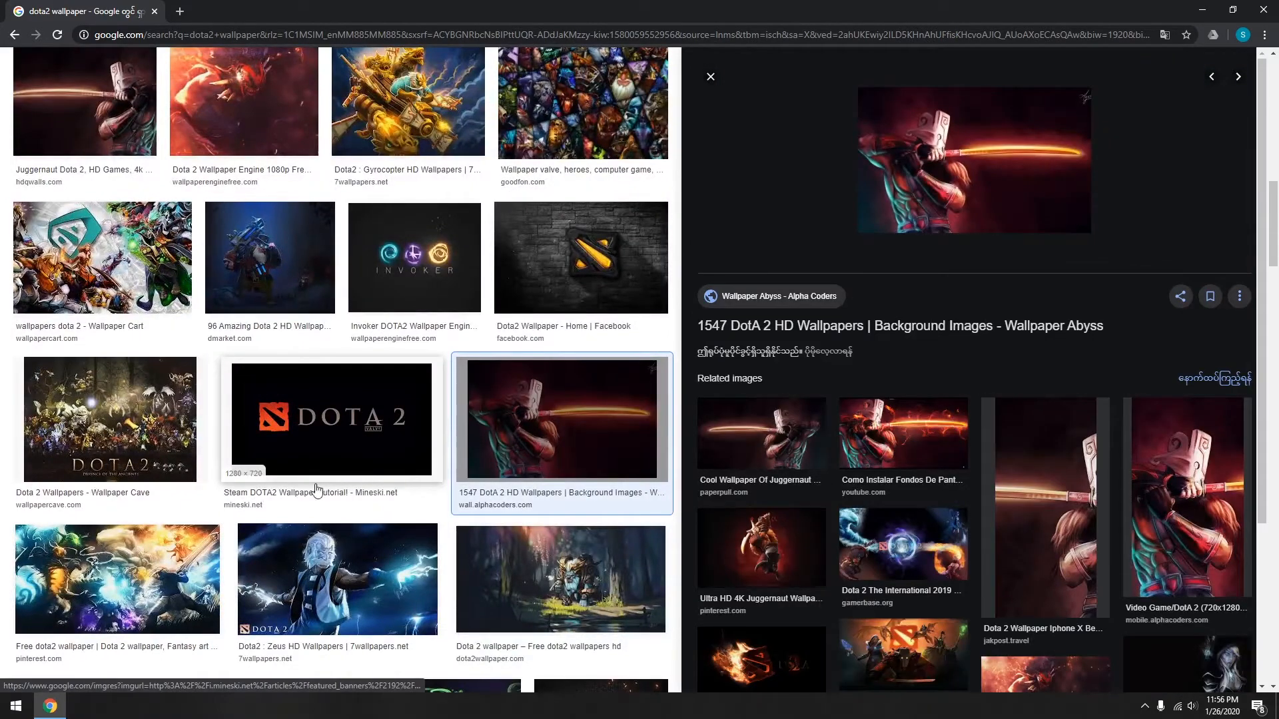
{"action": "scroll", "coordinate": [319, 491], "scroll_direction": "down", "scroll_amount": 2}
{"action": "left_click", "coordinate": [564, 468]}
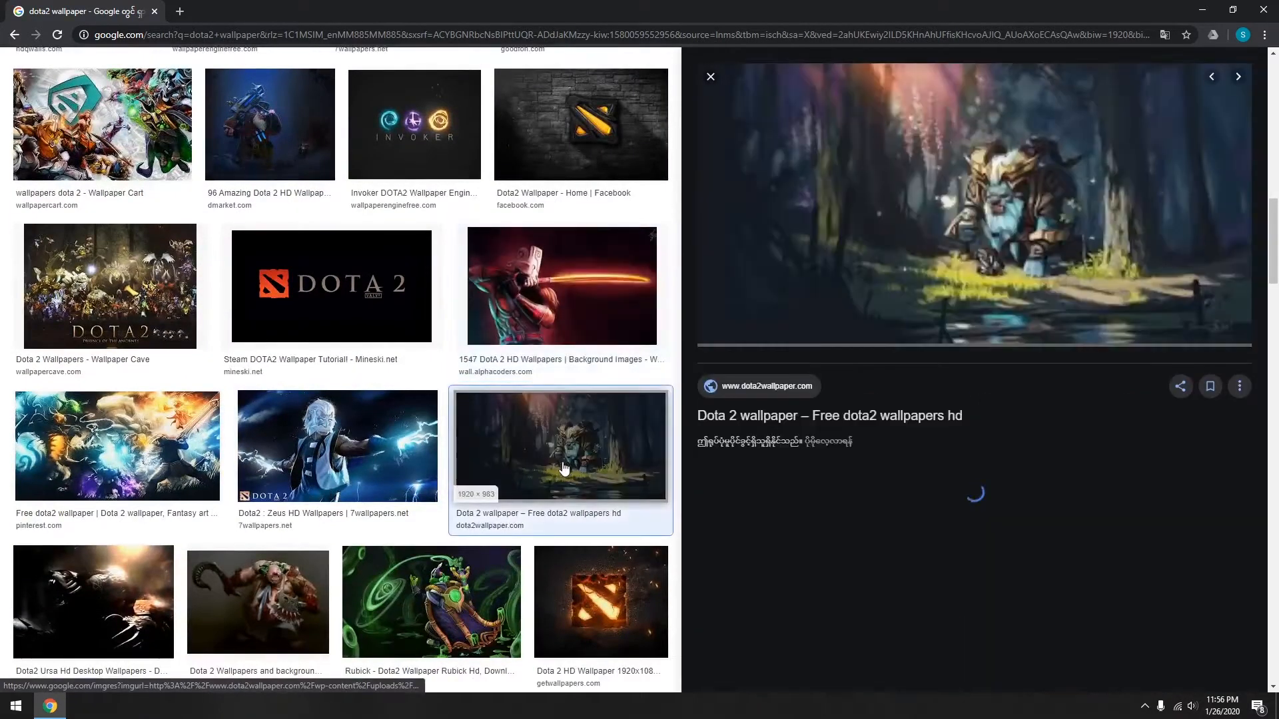
- Preview the burning Dota 2 logo wallpaper from pinterest.com, further down the image results
{"action": "scroll", "coordinate": [345, 469], "scroll_direction": "down", "scroll_amount": 2}
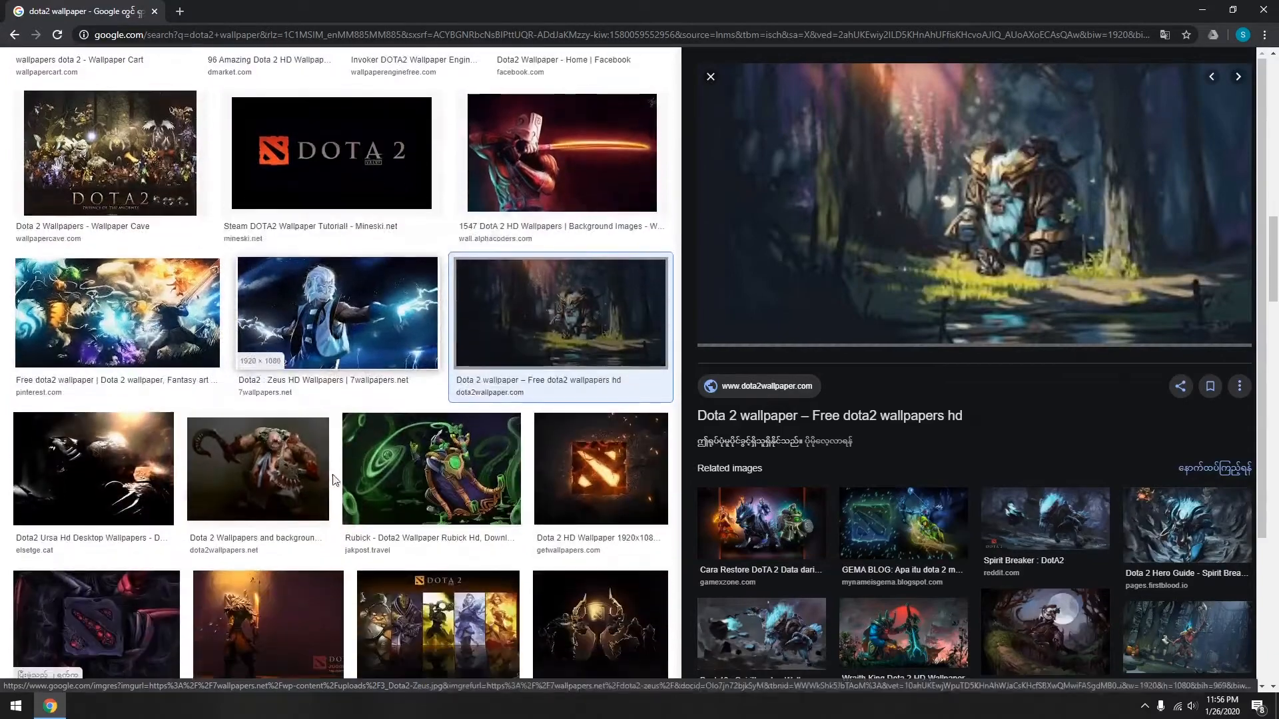
{"action": "scroll", "coordinate": [344, 469], "scroll_direction": "down", "scroll_amount": 2}
{"action": "scroll", "coordinate": [266, 540], "scroll_direction": "down", "scroll_amount": 6}
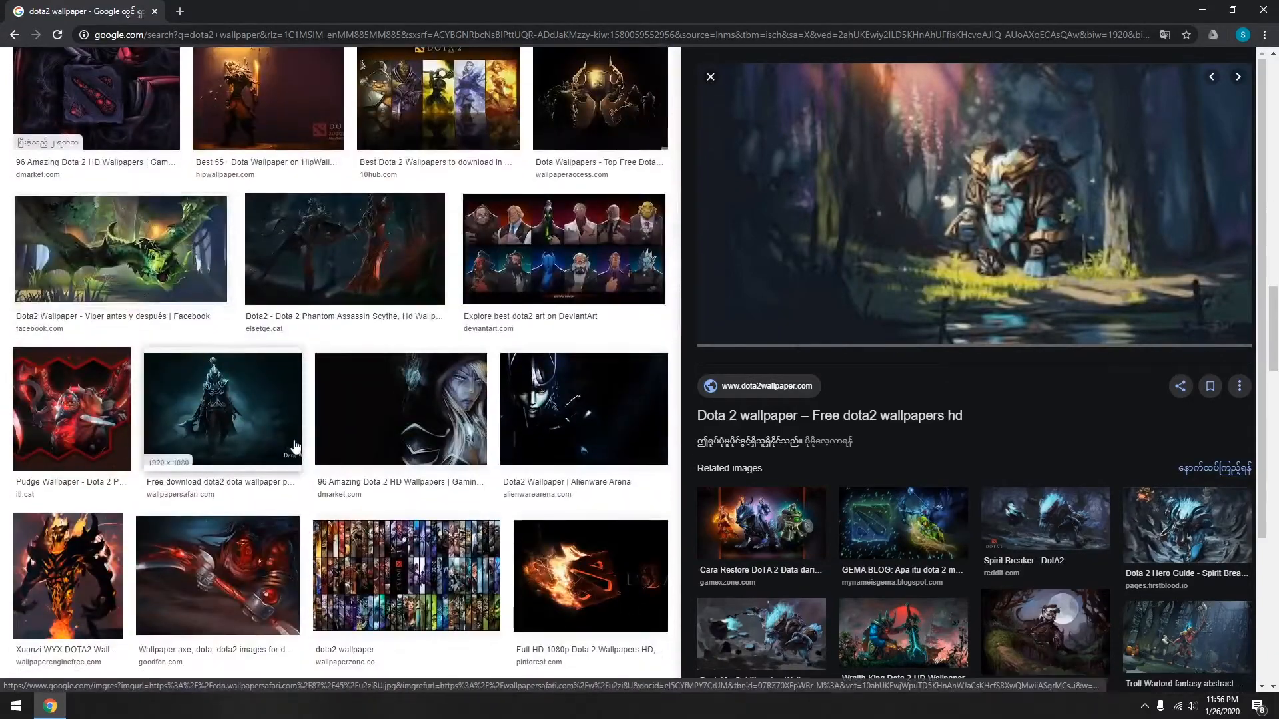
{"action": "scroll", "coordinate": [220, 407], "scroll_direction": "down", "scroll_amount": 2}
{"action": "left_click", "coordinate": [595, 456]}
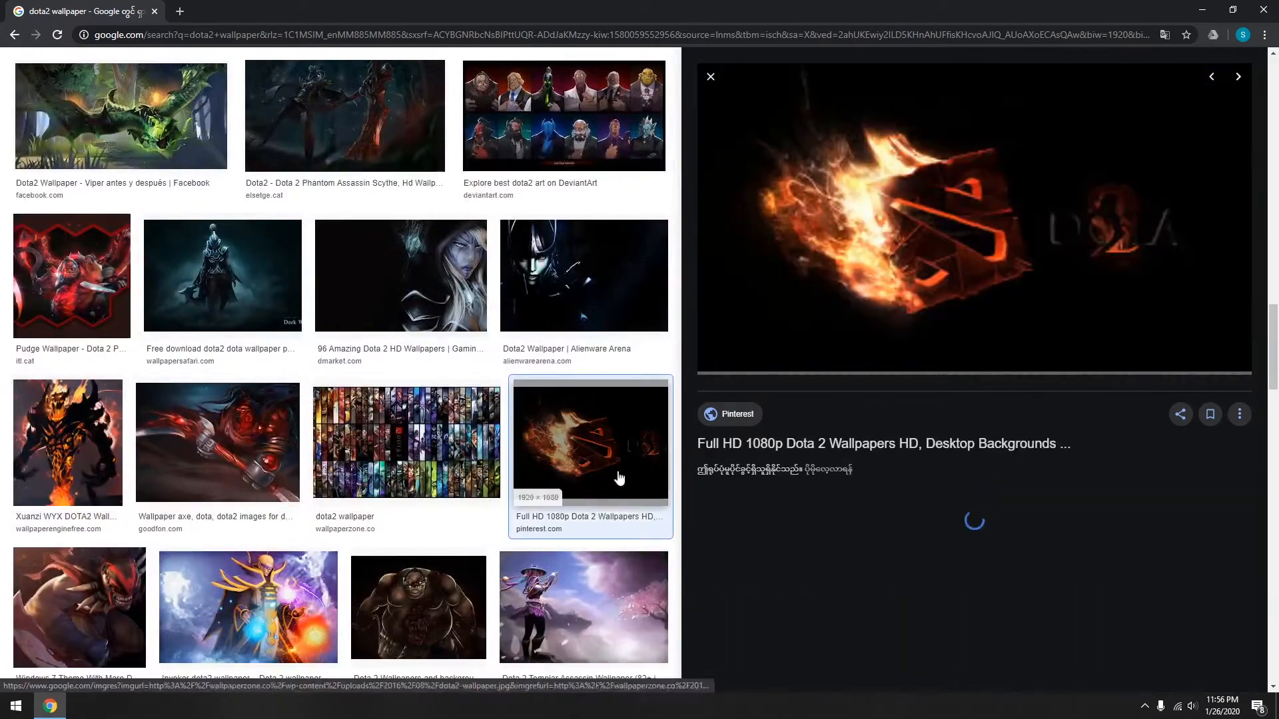
- Look back over the wallpaper results and return from the image previews to the full results grid
{"action": "scroll", "coordinate": [306, 497], "scroll_direction": "up", "scroll_amount": 4}
{"action": "scroll", "coordinate": [305, 496], "scroll_direction": "up", "scroll_amount": 8}
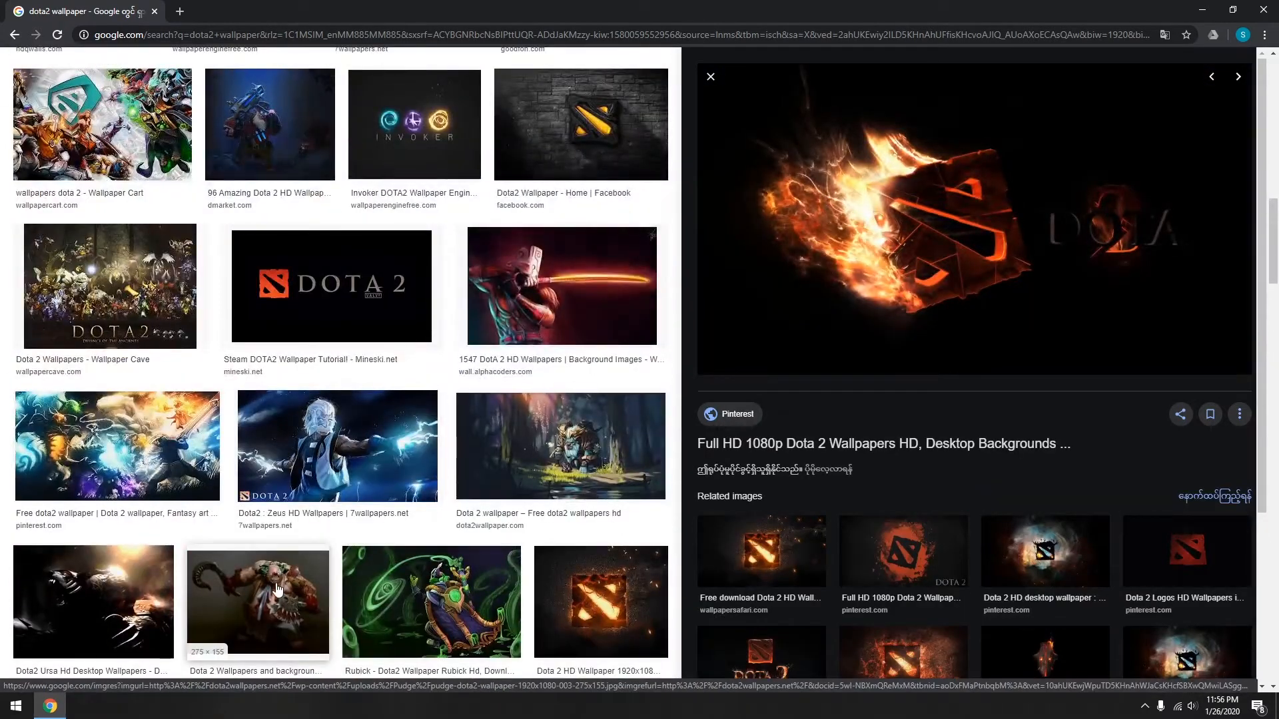
{"action": "scroll", "coordinate": [277, 590], "scroll_direction": "up", "scroll_amount": 7}
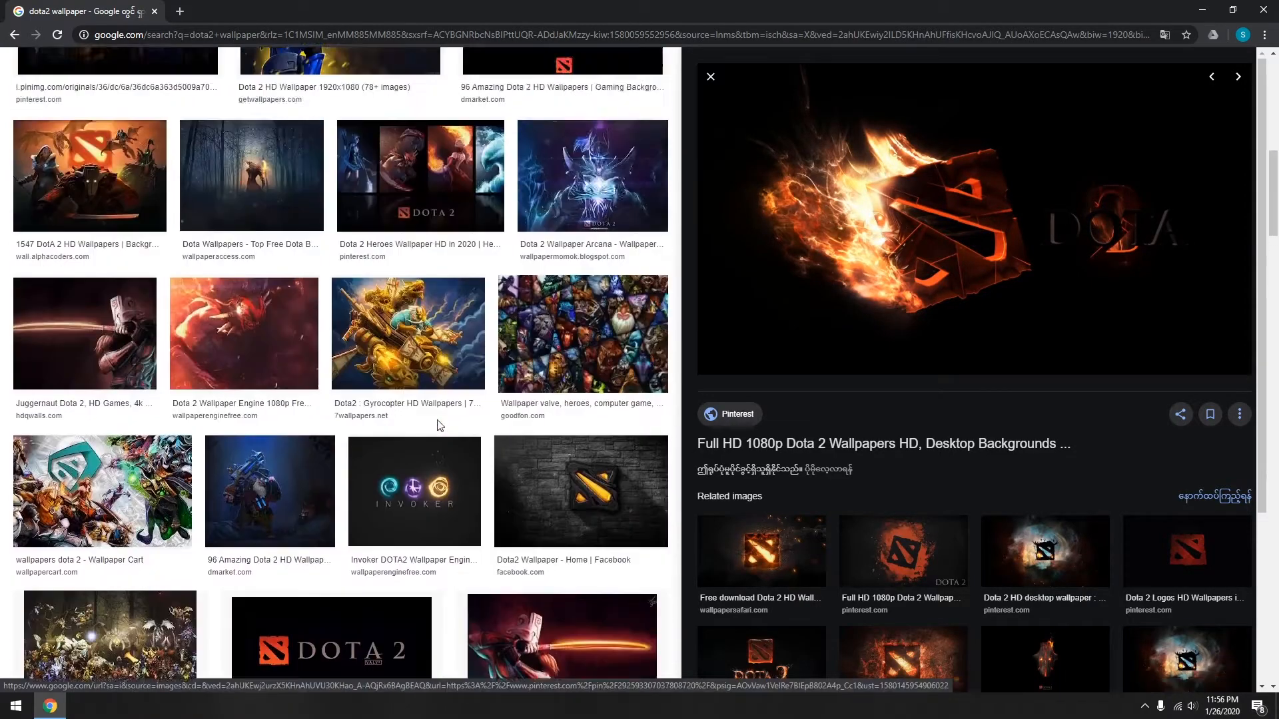
{"action": "scroll", "coordinate": [275, 320], "scroll_direction": "up", "scroll_amount": 4}
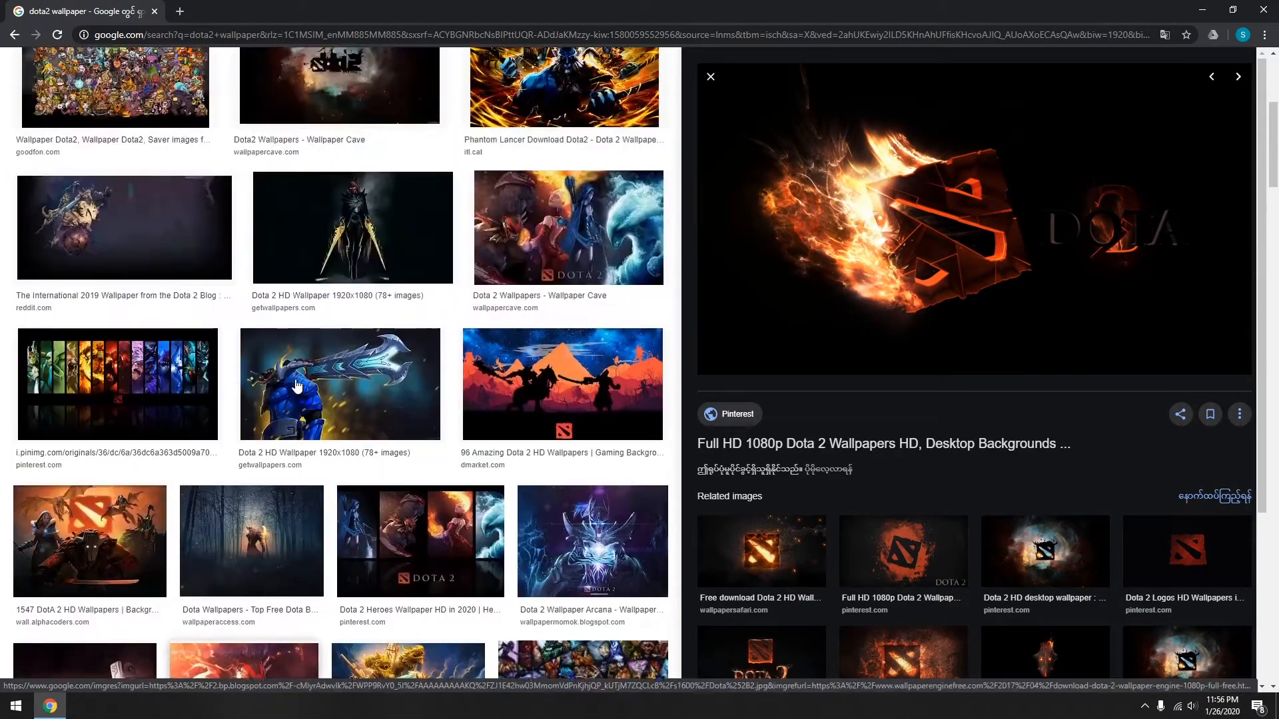
{"action": "scroll", "coordinate": [317, 377], "scroll_direction": "up", "scroll_amount": 6}
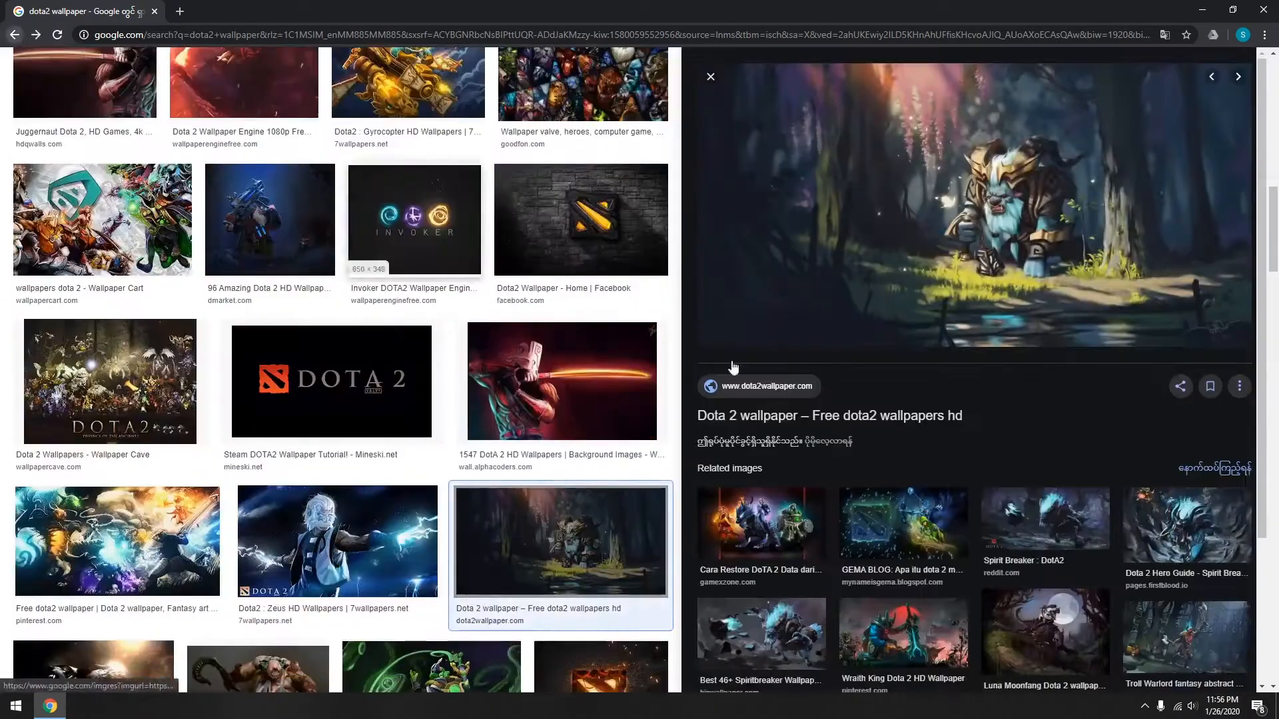
{"action": "left_click", "coordinate": [14, 35]}
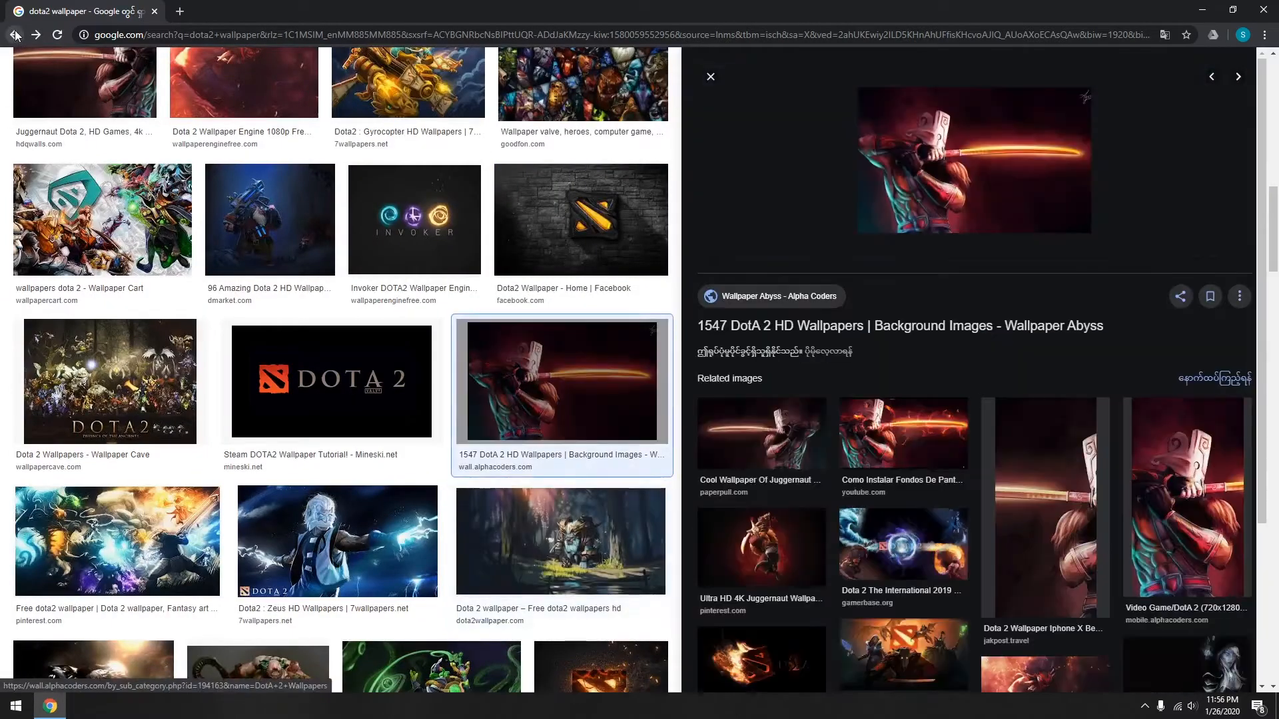
{"action": "left_click", "coordinate": [15, 35]}
{"action": "left_click", "coordinate": [15, 35]}
{"action": "left_click", "coordinate": [14, 35]}
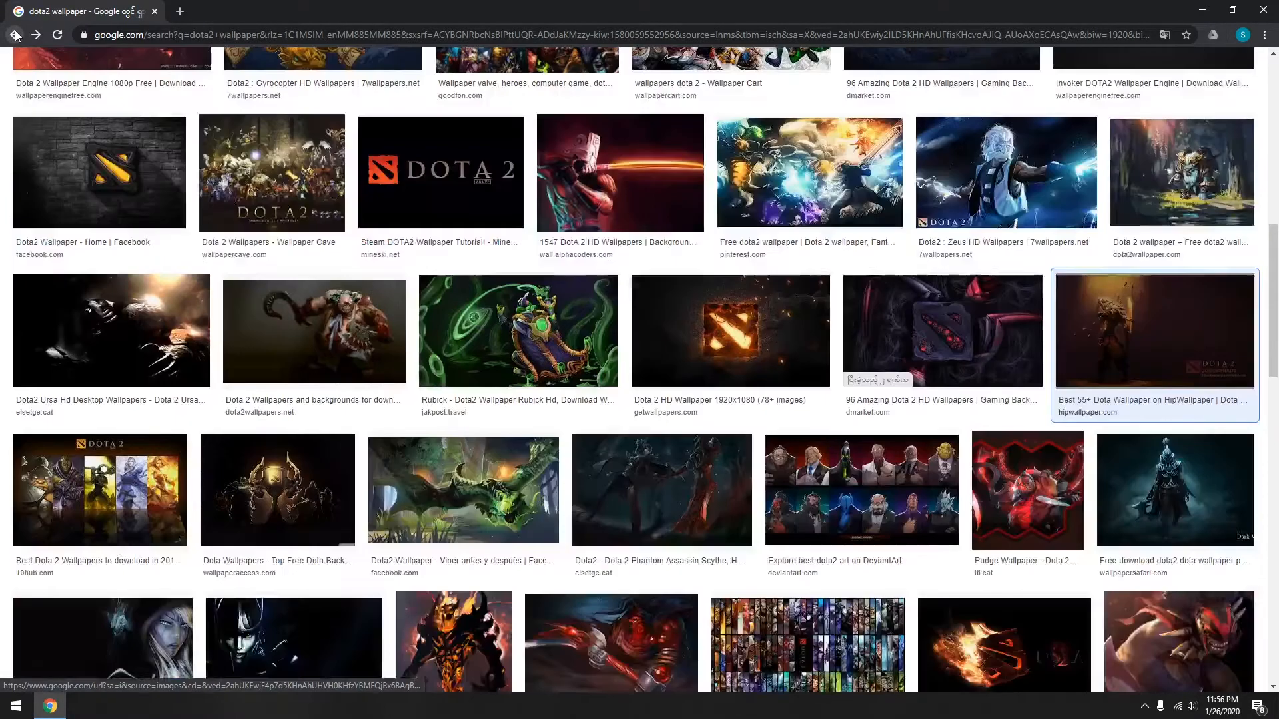
{"action": "scroll", "coordinate": [634, 372], "scroll_direction": "up", "scroll_amount": 2}
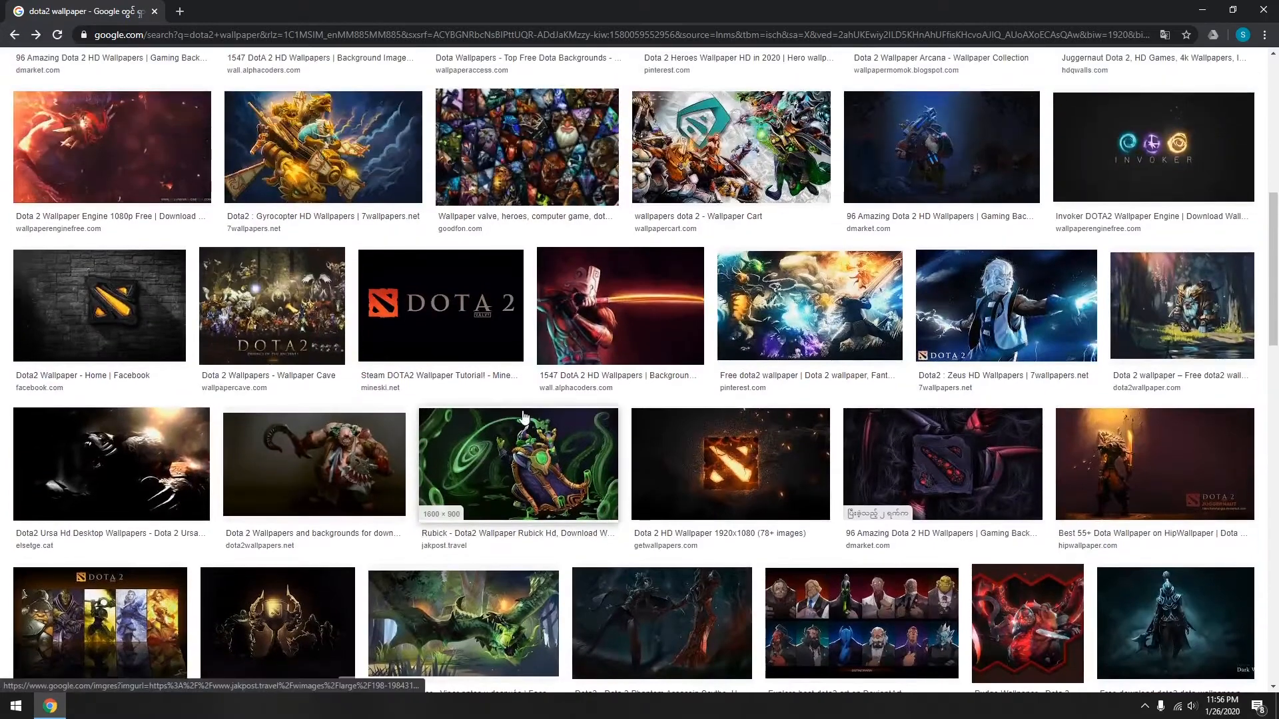
- Save the dmarket.com wallpaper of the bearded gunner in a top hat as a JPEG in the Downloads folder, keeping its suggested name
{"action": "scroll", "coordinate": [522, 417], "scroll_direction": "up", "scroll_amount": 2}
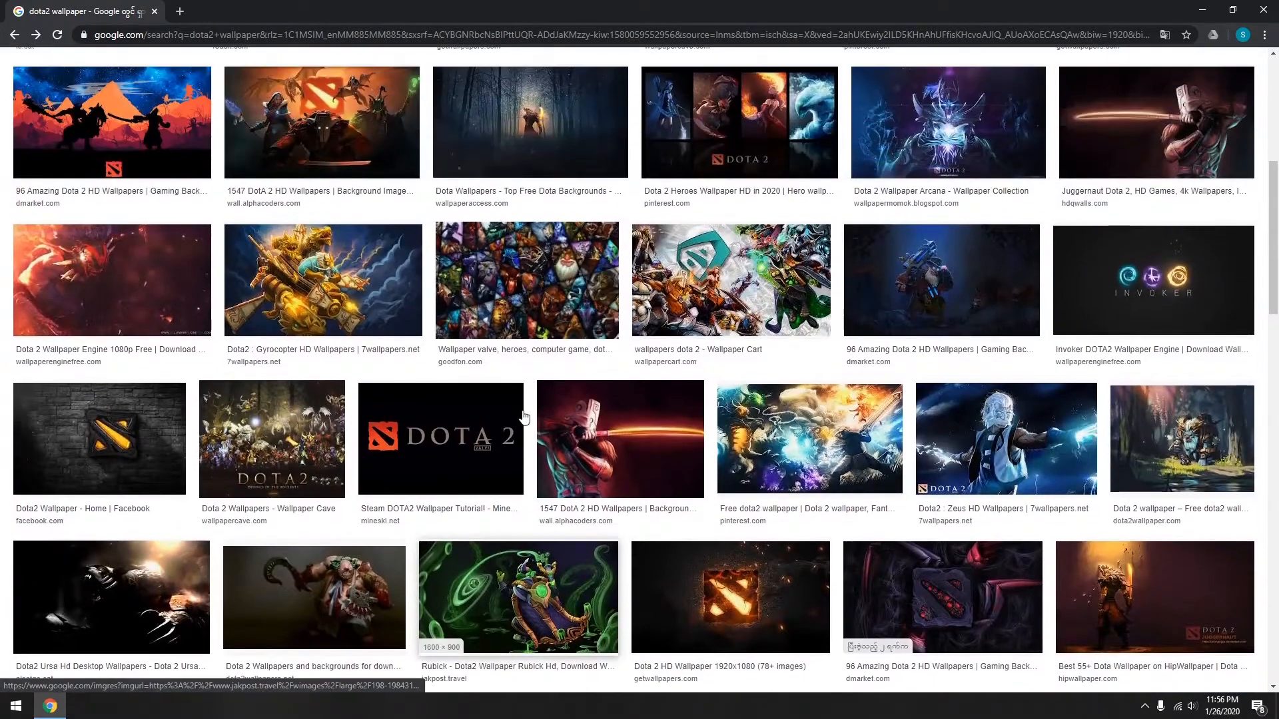
{"action": "left_click", "coordinate": [935, 288]}
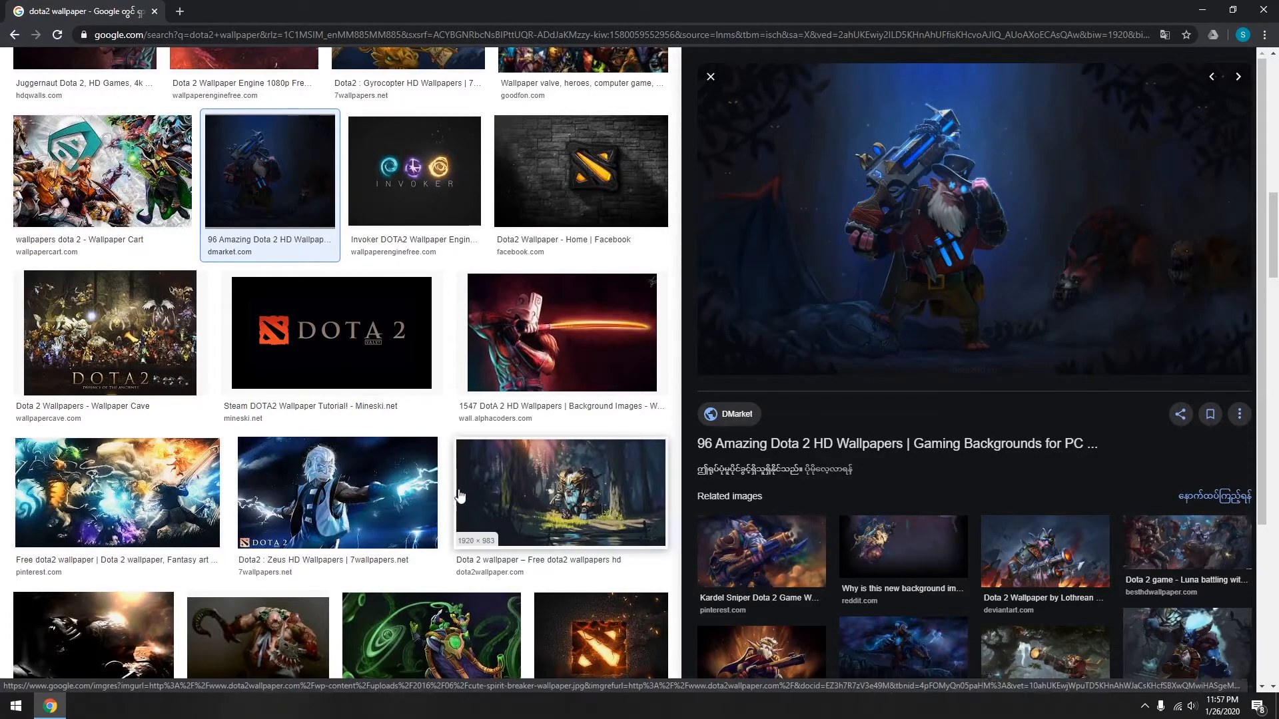
{"action": "scroll", "coordinate": [508, 484], "scroll_direction": "up", "scroll_amount": 3}
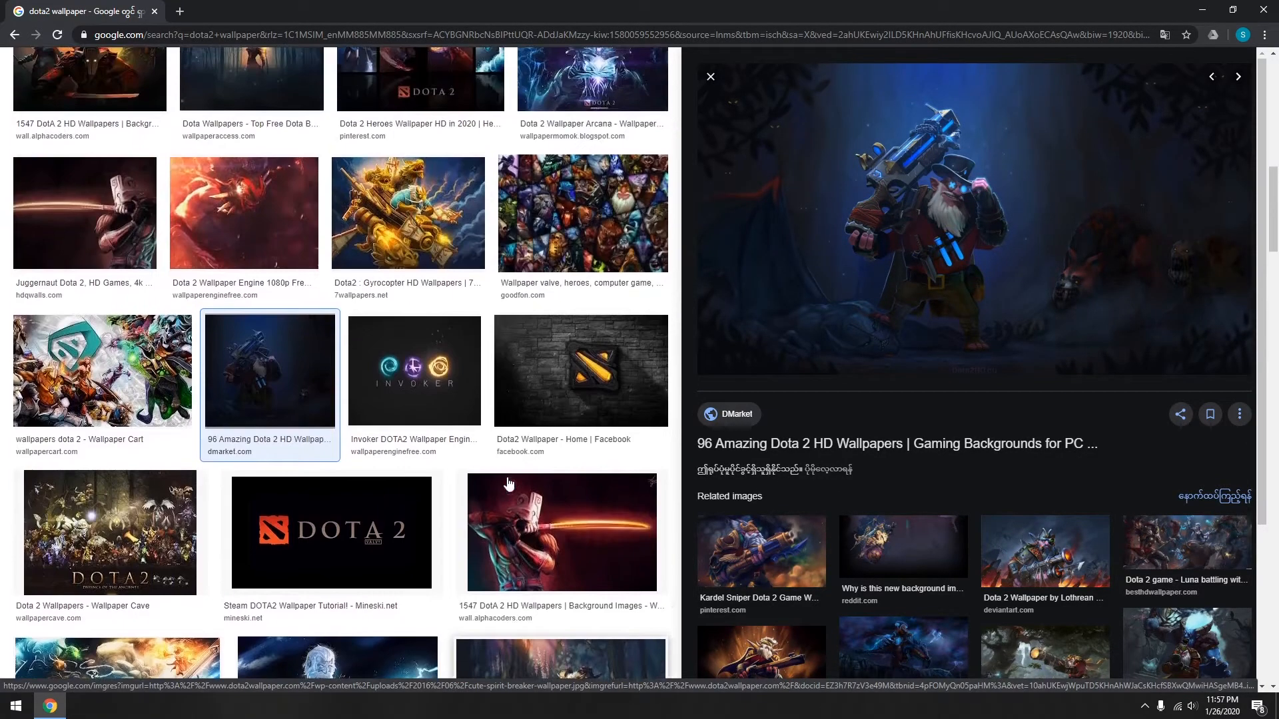
{"action": "right_click", "coordinate": [893, 205]}
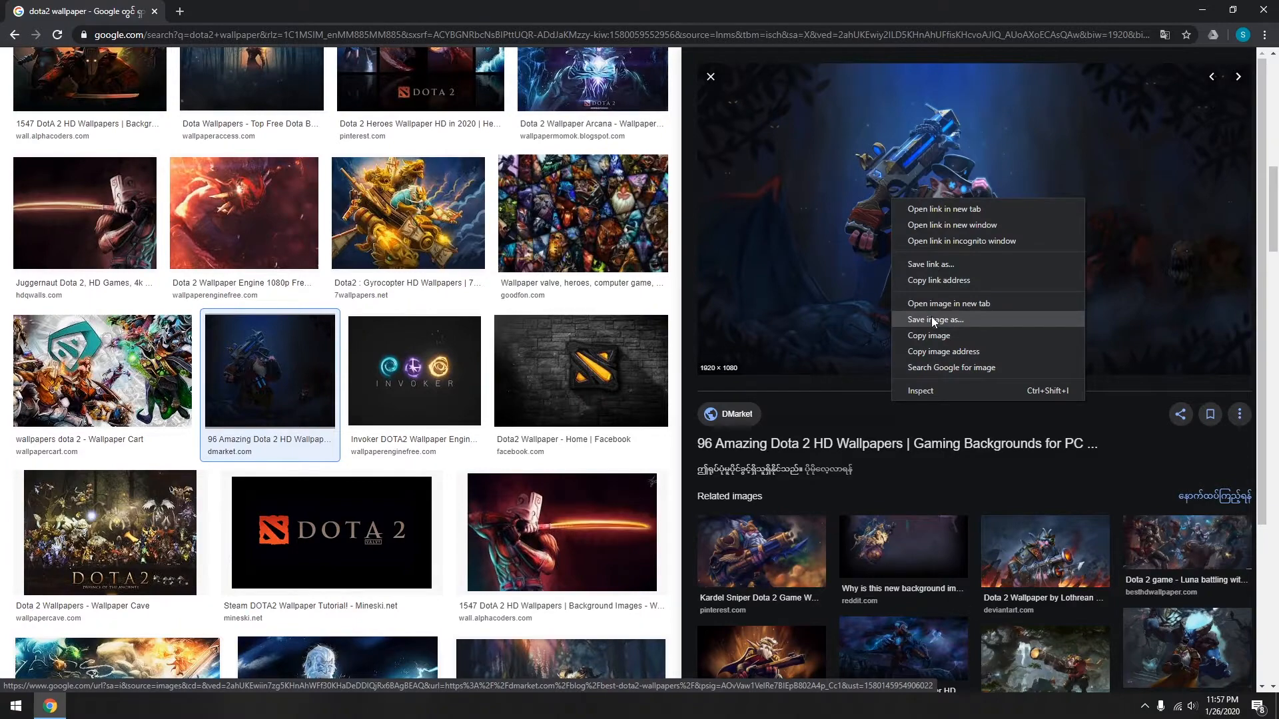
{"action": "left_click", "coordinate": [931, 317]}
{"action": "left_click", "coordinate": [527, 338]}
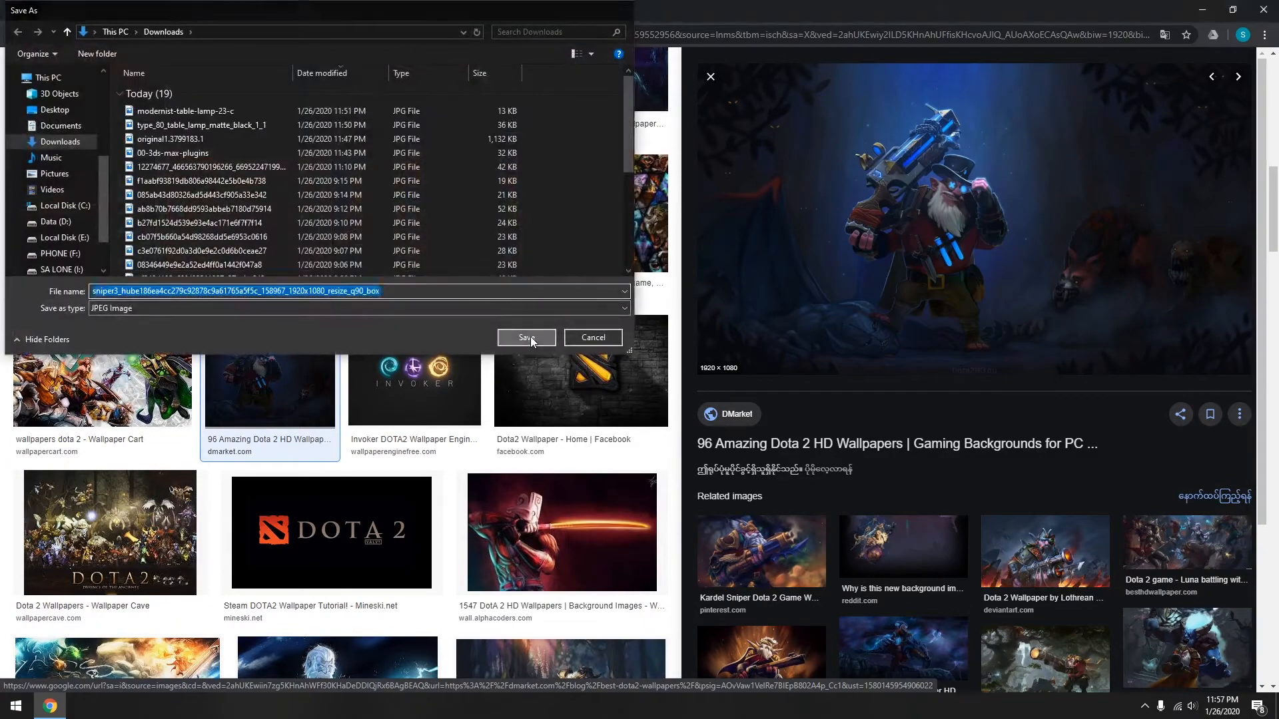
- Preview the downloaded sniper3 wallpaper in the Downloads folder and move the file onto the desktop
{"action": "left_click", "coordinate": [1202, 9]}
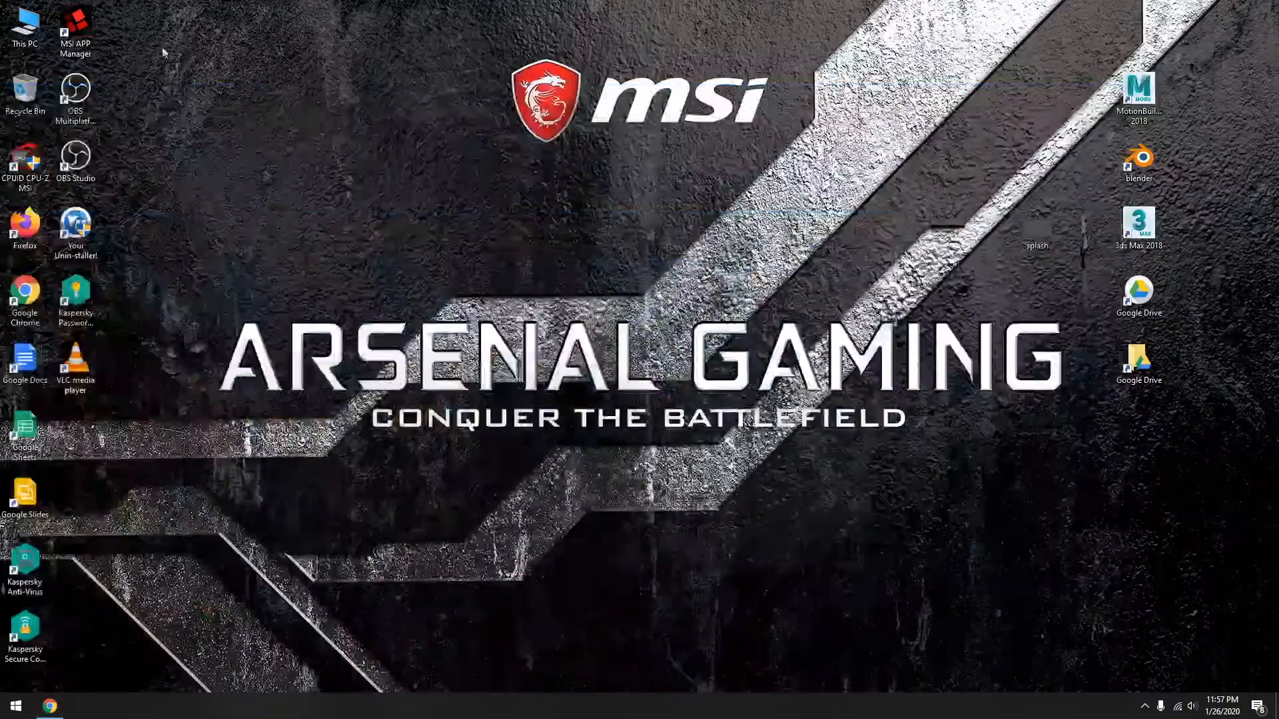
{"action": "double_click", "coordinate": [24, 26]}
{"action": "scroll", "coordinate": [504, 323], "scroll_direction": "up", "scroll_amount": 2}
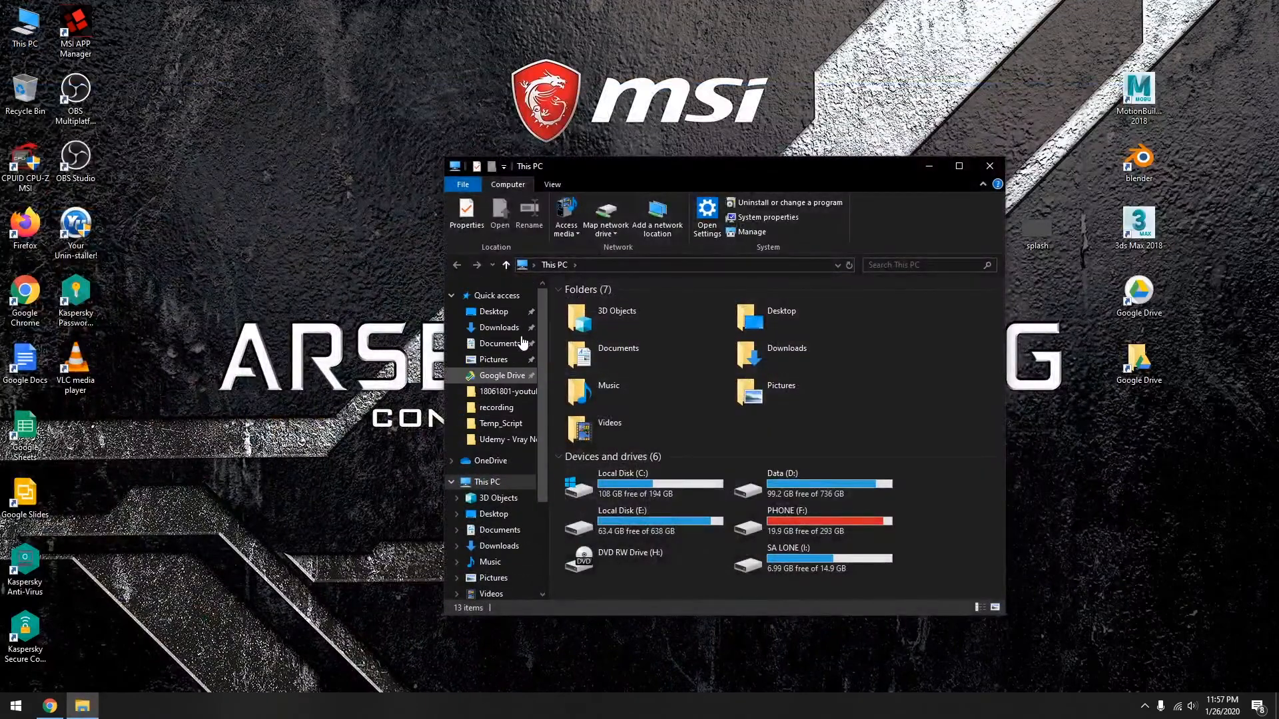
{"action": "left_click", "coordinate": [500, 327]}
{"action": "double_click", "coordinate": [662, 323]}
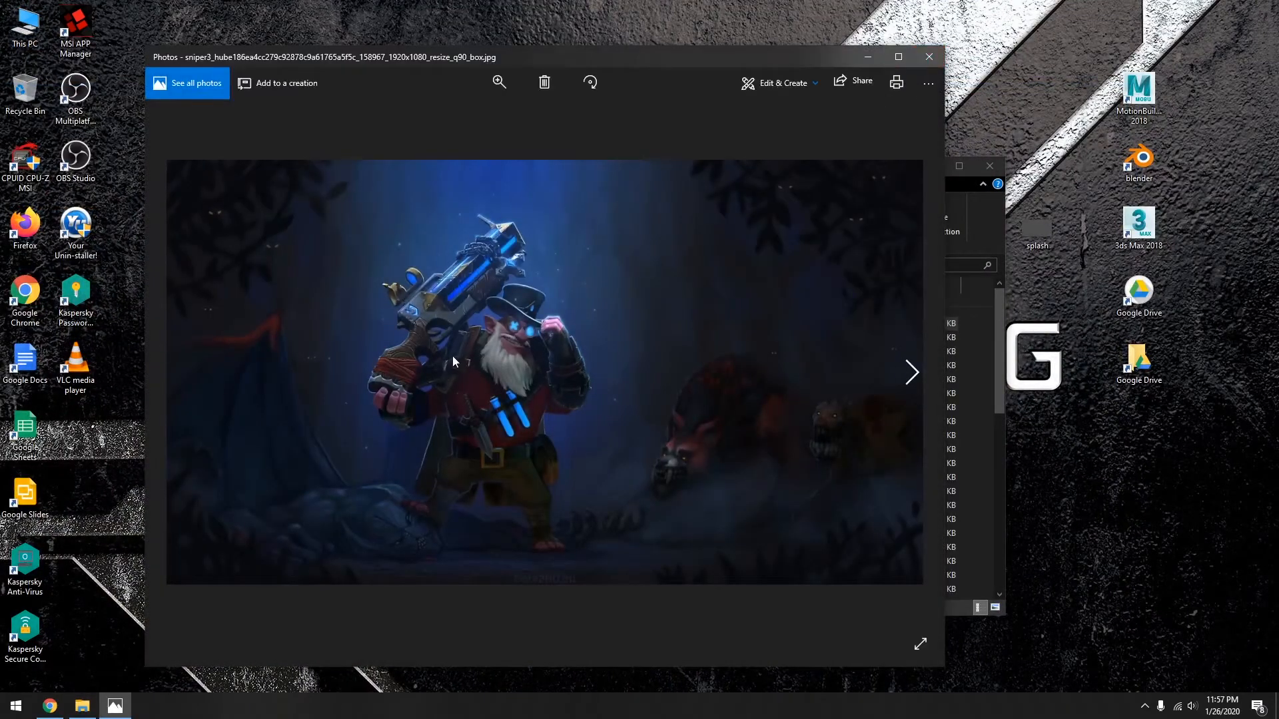
{"action": "scroll", "coordinate": [454, 357], "scroll_direction": "up", "scroll_amount": 6}
{"action": "scroll", "coordinate": [567, 344], "scroll_direction": "down", "scroll_amount": 5}
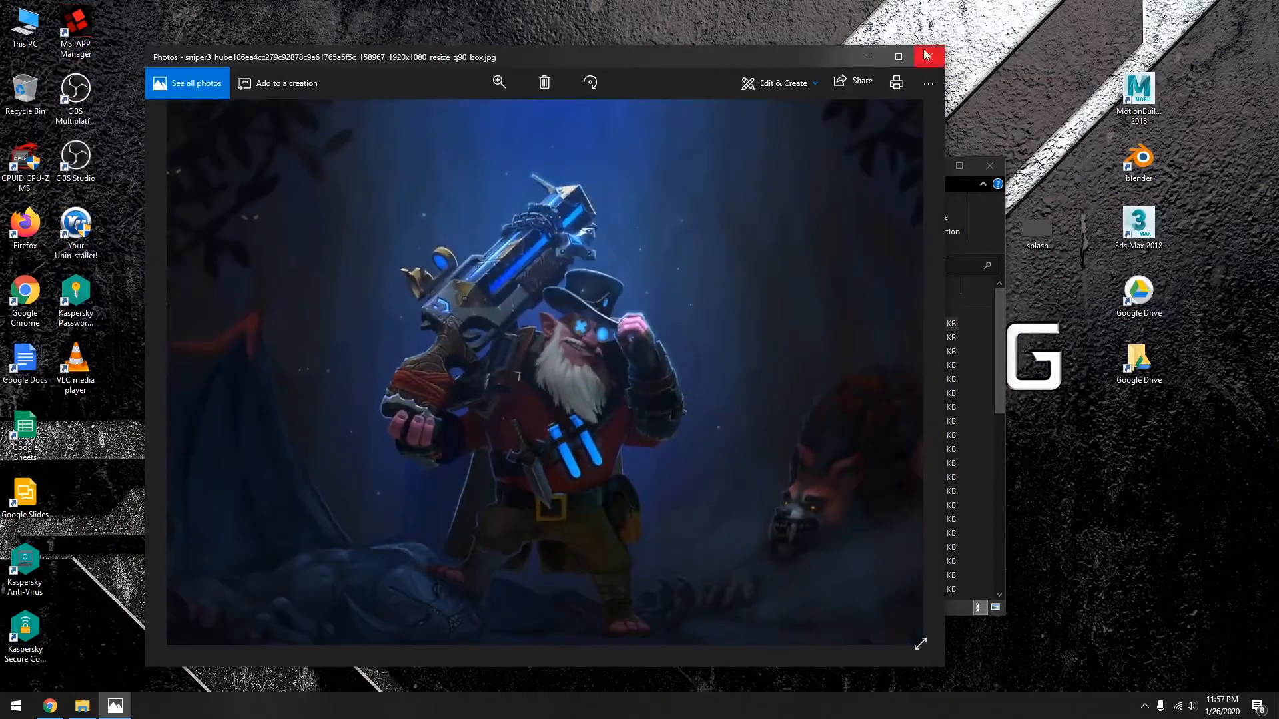
{"action": "left_click", "coordinate": [927, 55]}
{"action": "left_click_drag", "start_coordinate": [616, 320], "coordinate": [834, 30]}
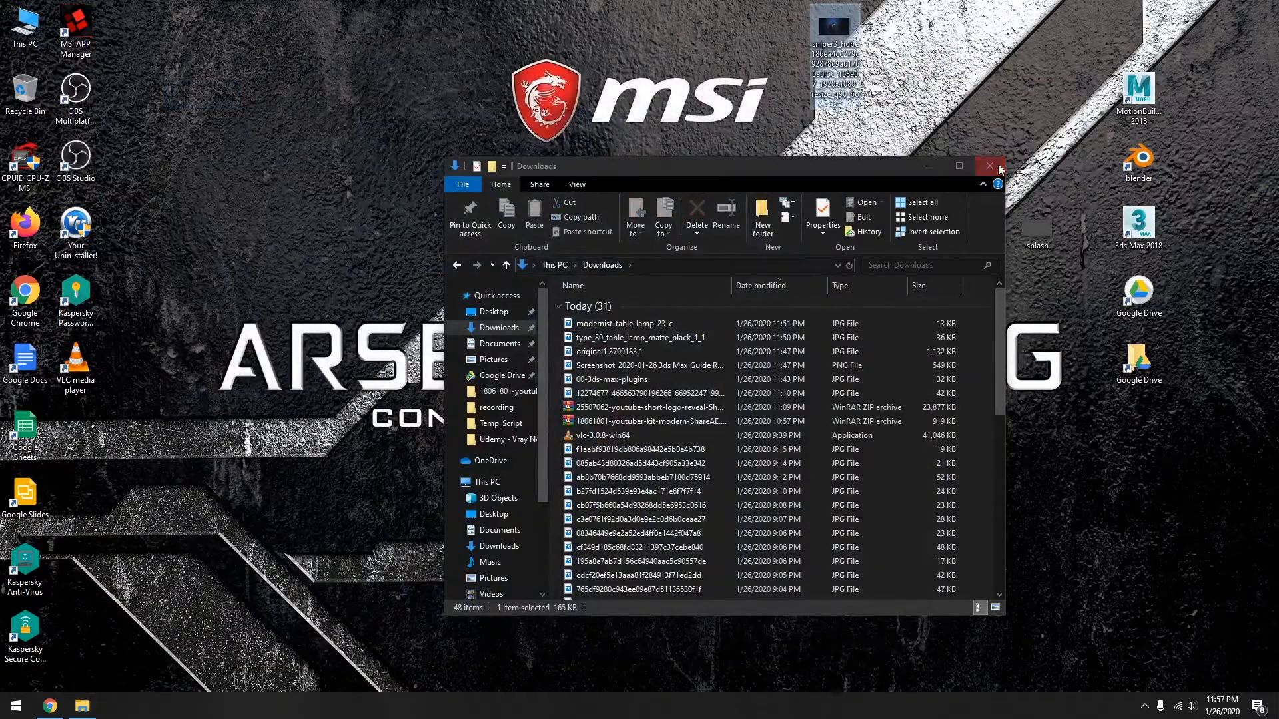
{"action": "left_click", "coordinate": [990, 166]}
- Launch Photoshop and place the splash file beside the sniper3 wallpaper on the desktop
{"action": "key", "text": "super"}
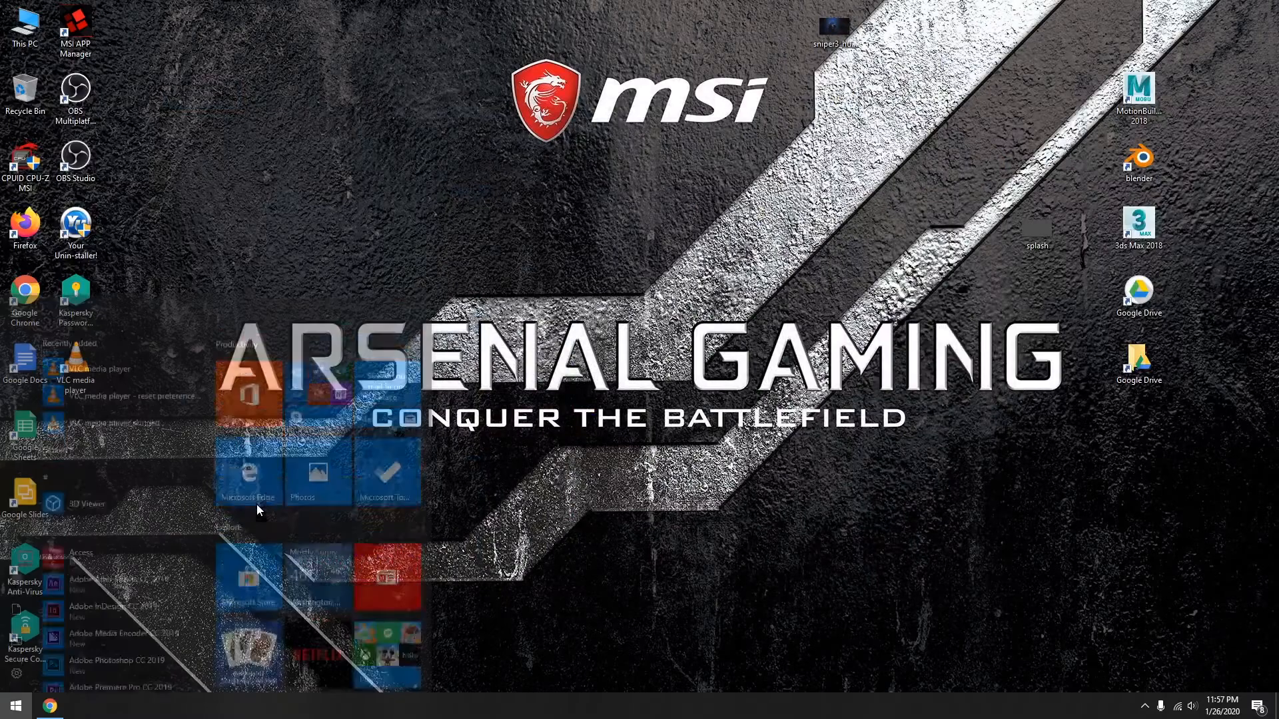
{"action": "type", "text": "pho"}
{"action": "key", "text": "Return"}
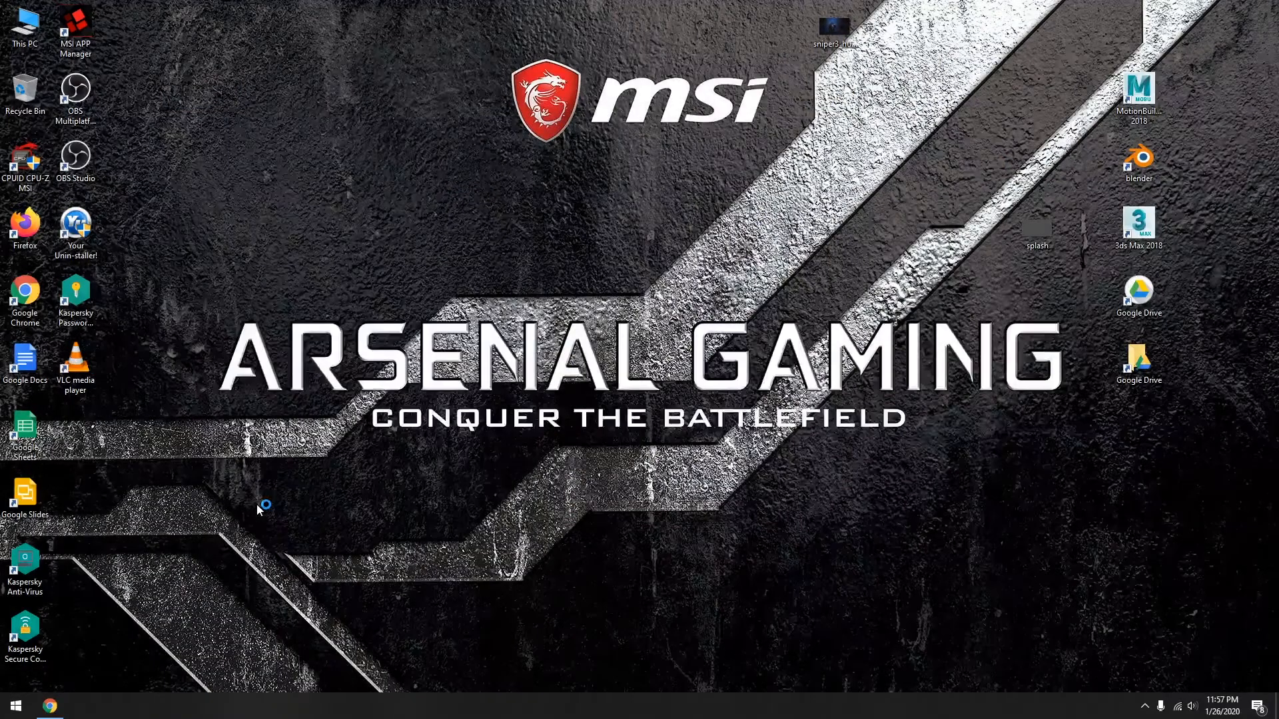
{"action": "left_click_drag", "start_coordinate": [1036, 228], "coordinate": [805, 50]}
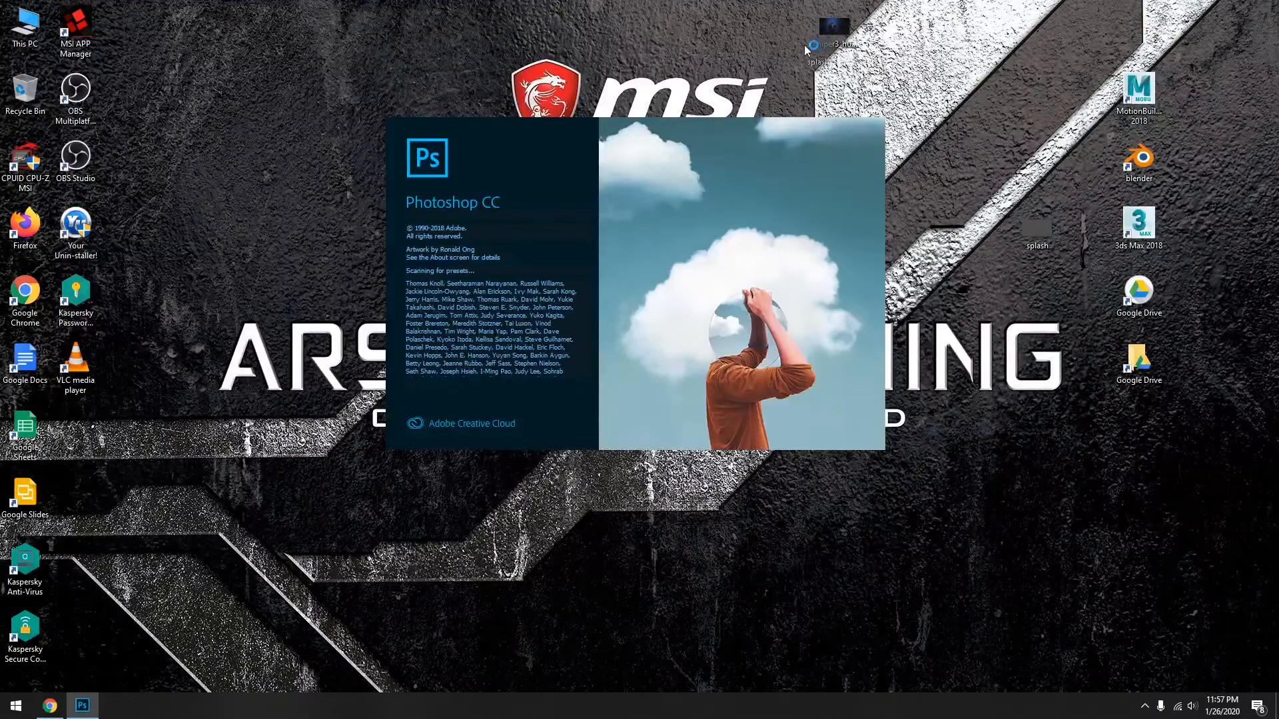
{"action": "left_click_drag", "start_coordinate": [1028, 97], "coordinate": [774, 60]}
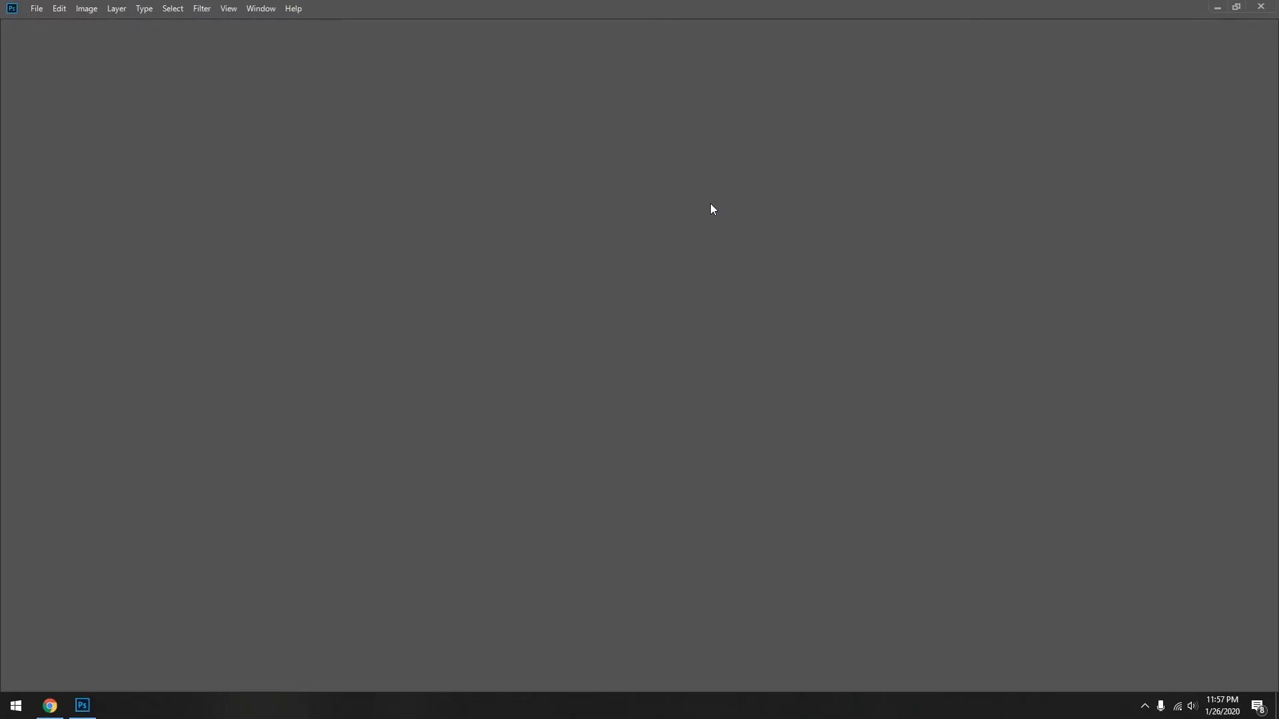
- Open the desktop file splash.bmp in Photoshop
{"action": "left_click", "coordinate": [1217, 7]}
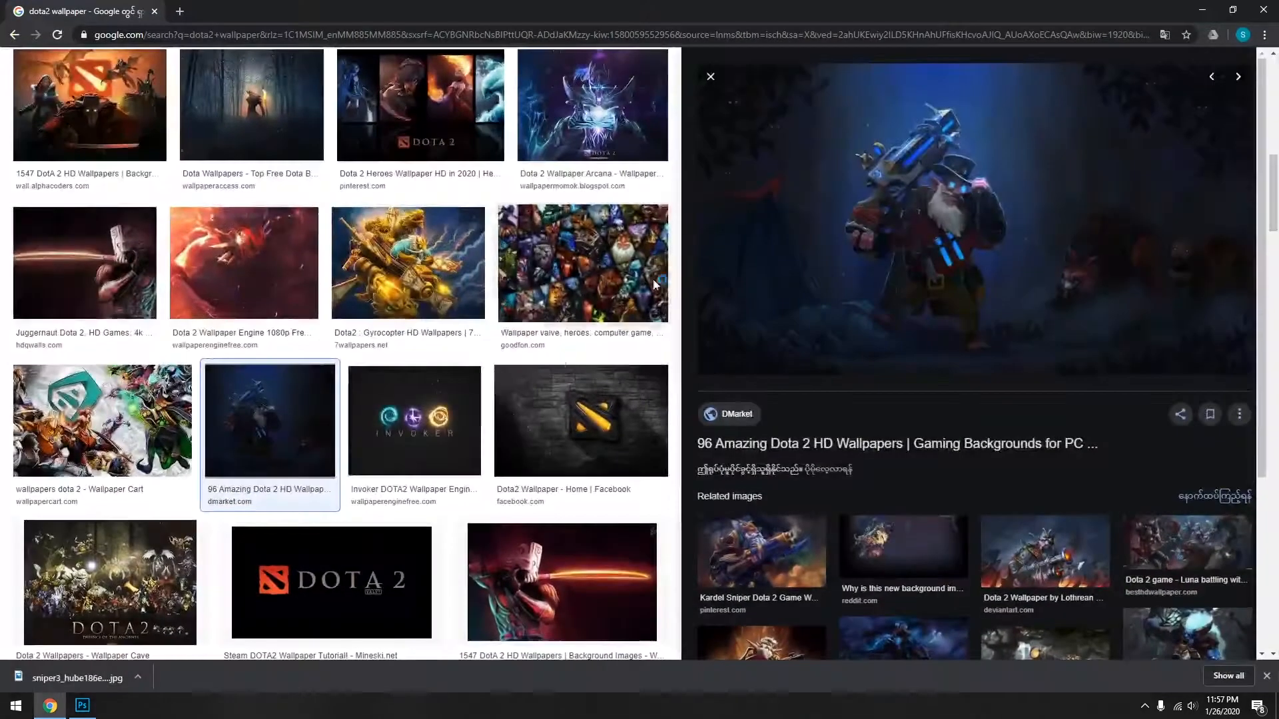
{"action": "left_click", "coordinate": [1204, 11]}
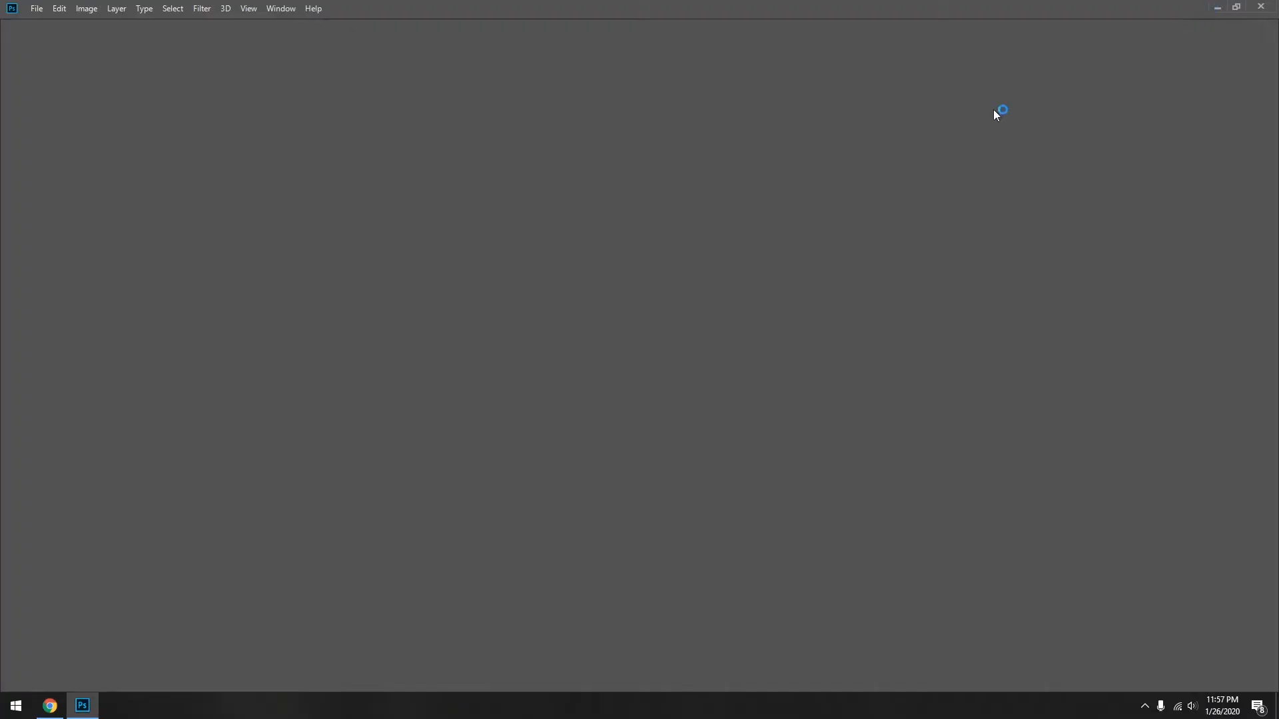
{"action": "left_click", "coordinate": [50, 706]}
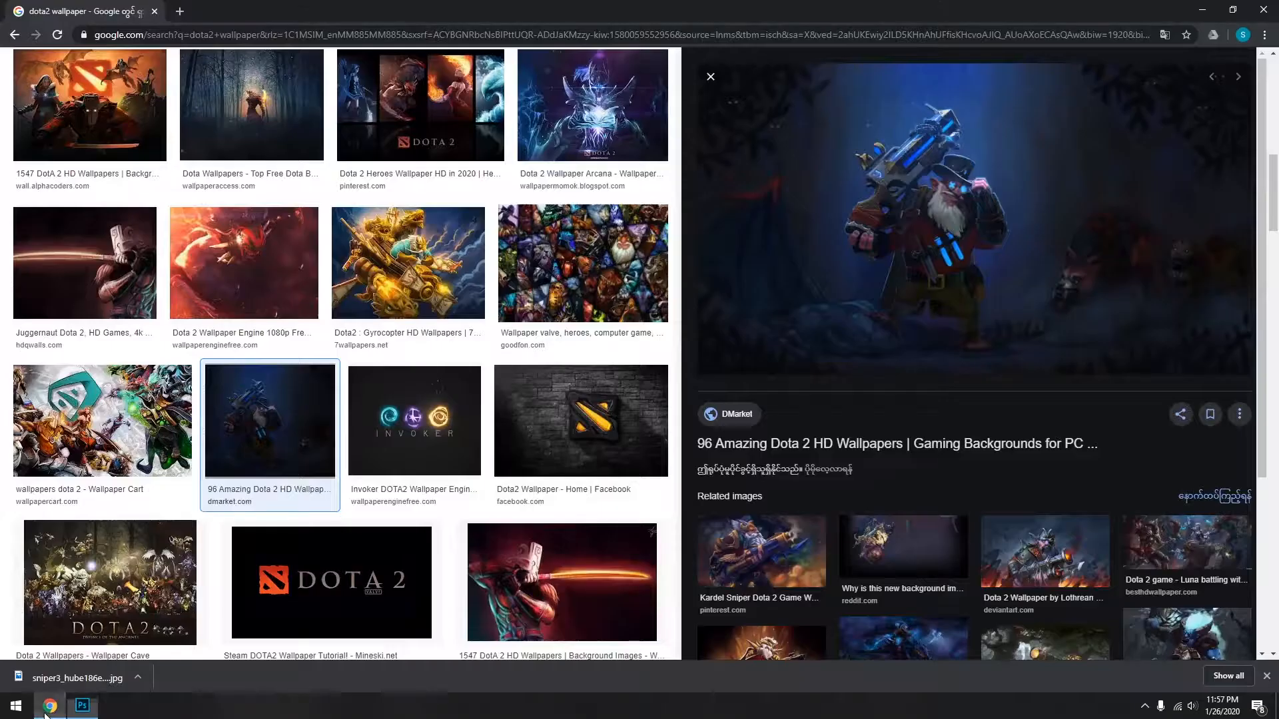
{"action": "left_click", "coordinate": [1203, 11]}
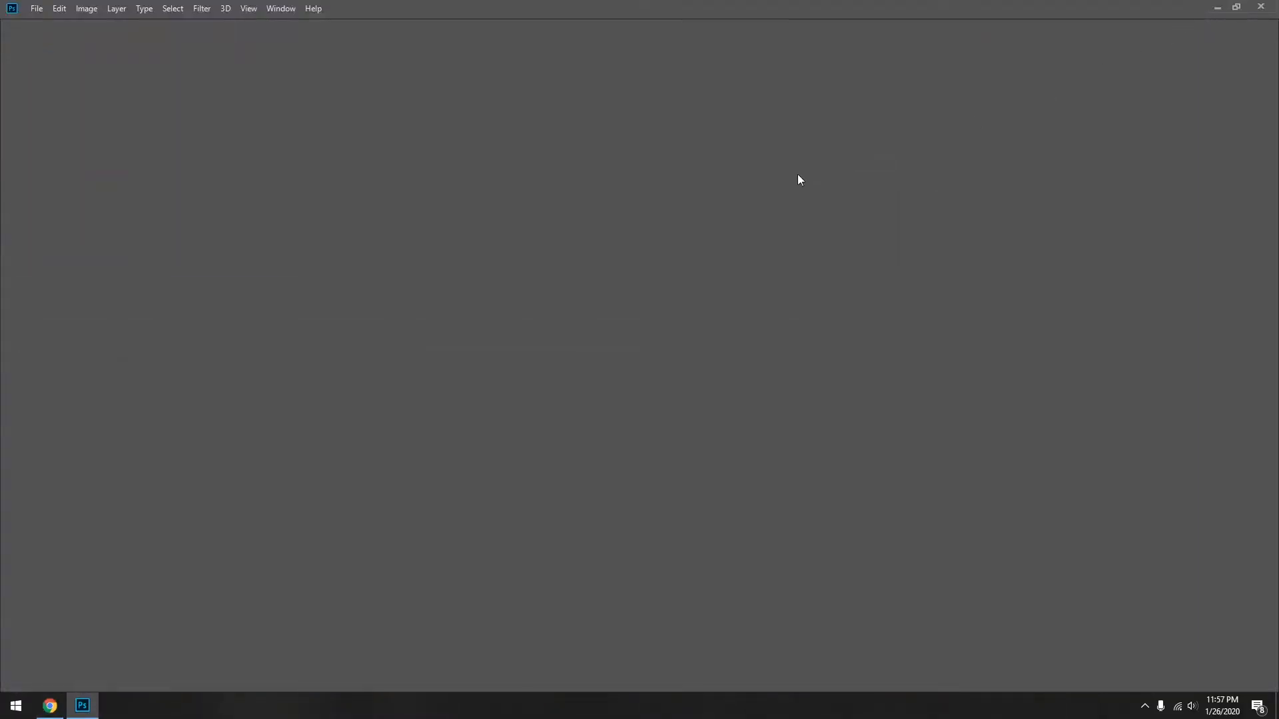
{"action": "left_click", "coordinate": [1214, 9]}
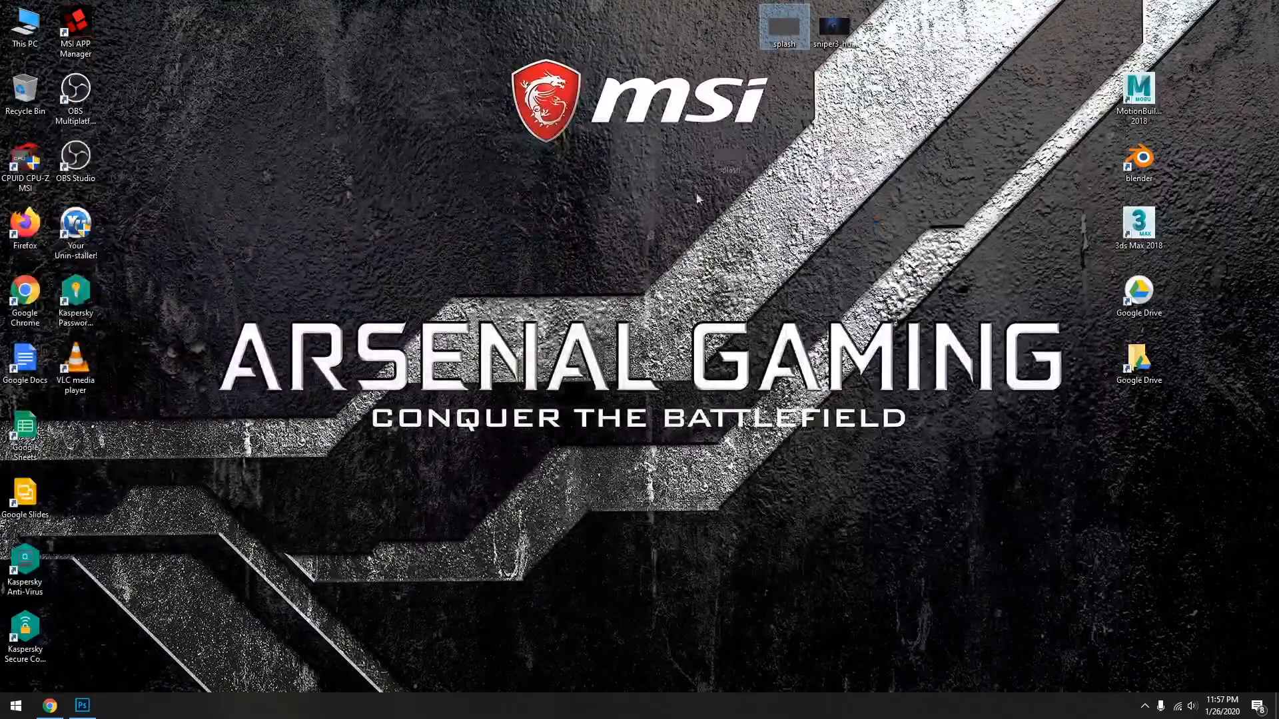
{"action": "left_click_drag", "start_coordinate": [279, 538], "coordinate": [636, 428]}
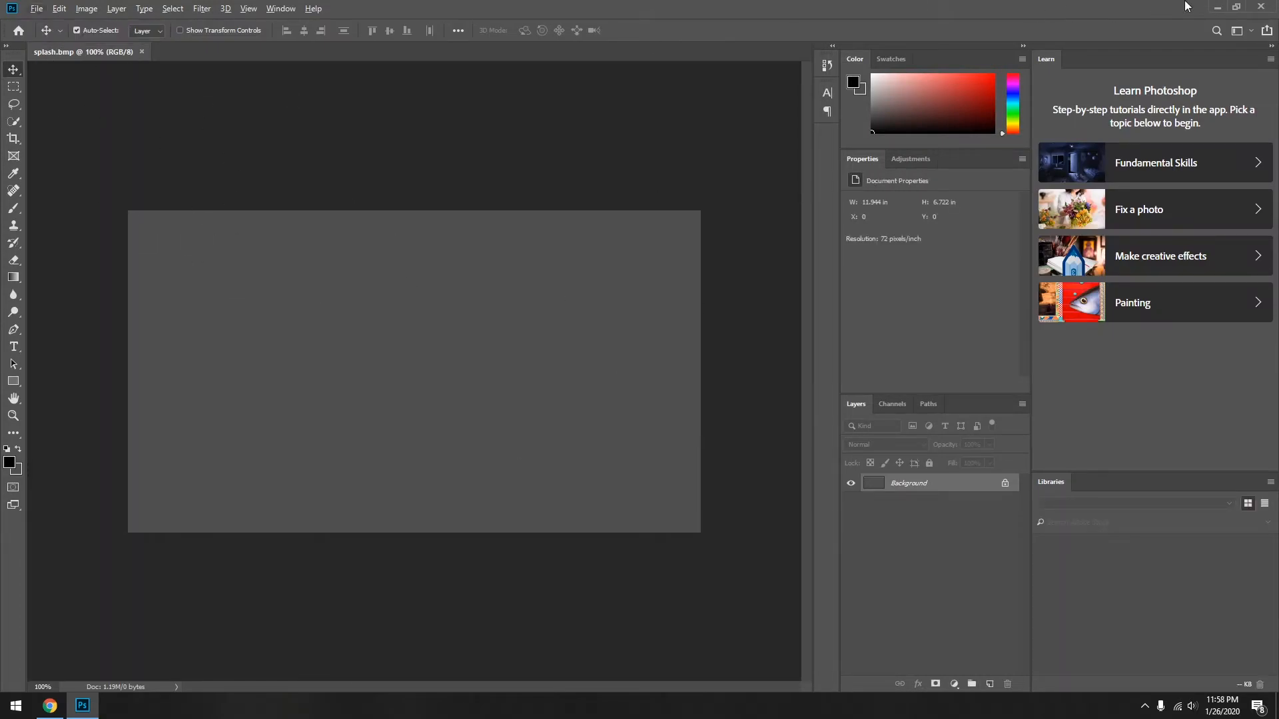
- Open the sniper3 wallpaper from the desktop as a second document in Photoshop
{"action": "left_click", "coordinate": [1217, 8]}
{"action": "left_click_drag", "start_coordinate": [834, 26], "coordinate": [255, 609]}
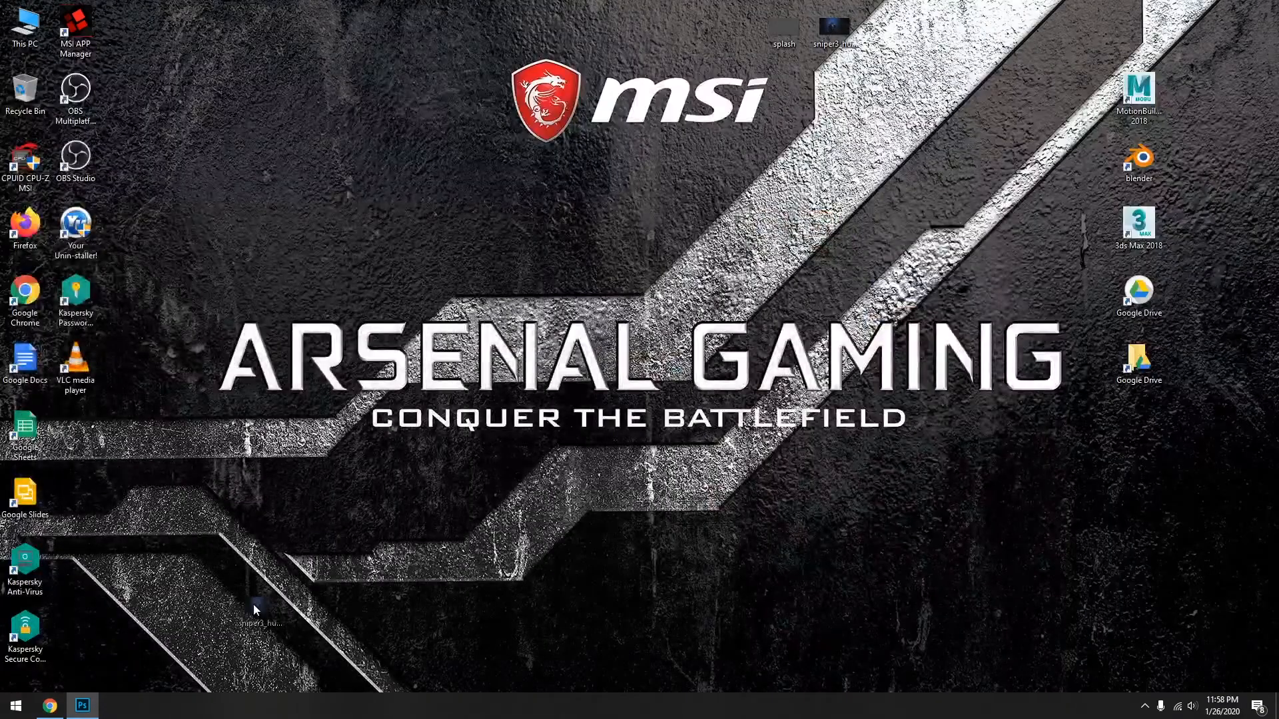
{"action": "left_click_drag", "start_coordinate": [91, 682], "coordinate": [278, 50]}
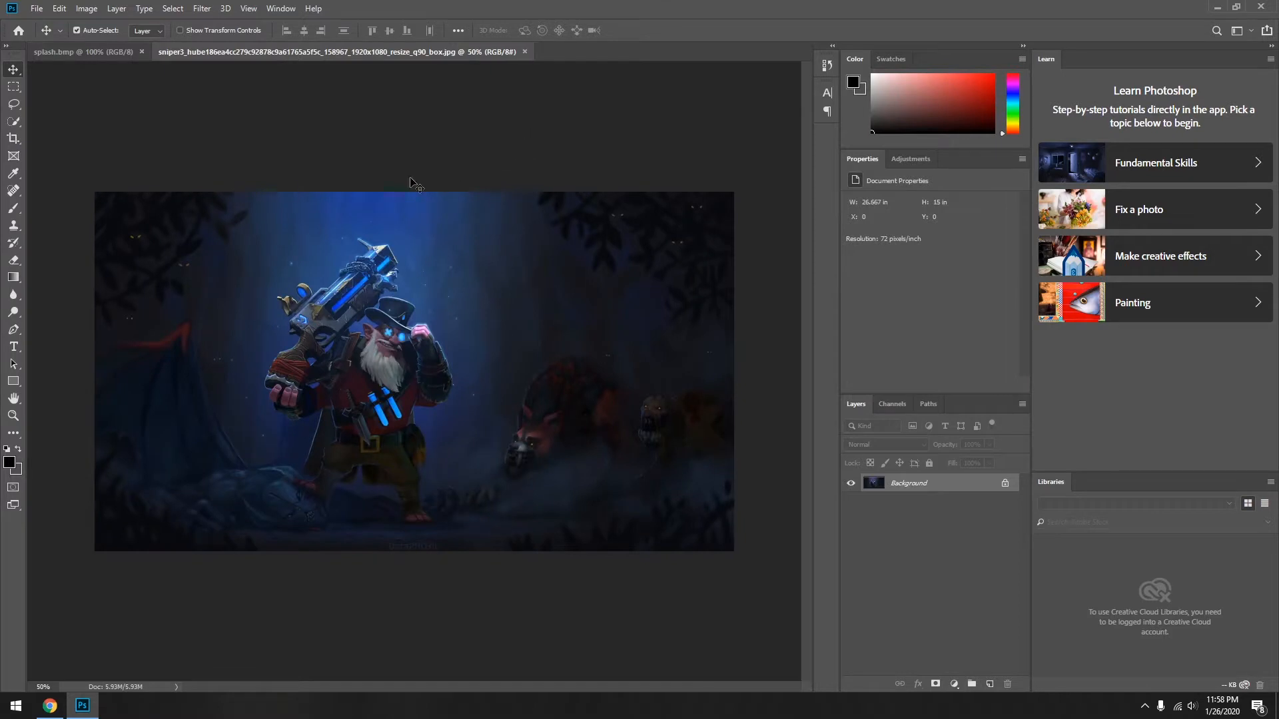
- Copy the entire sniper3 wallpaper and paste it into splash.bmp as a new layer
{"action": "key", "text": "ctrl+a"}
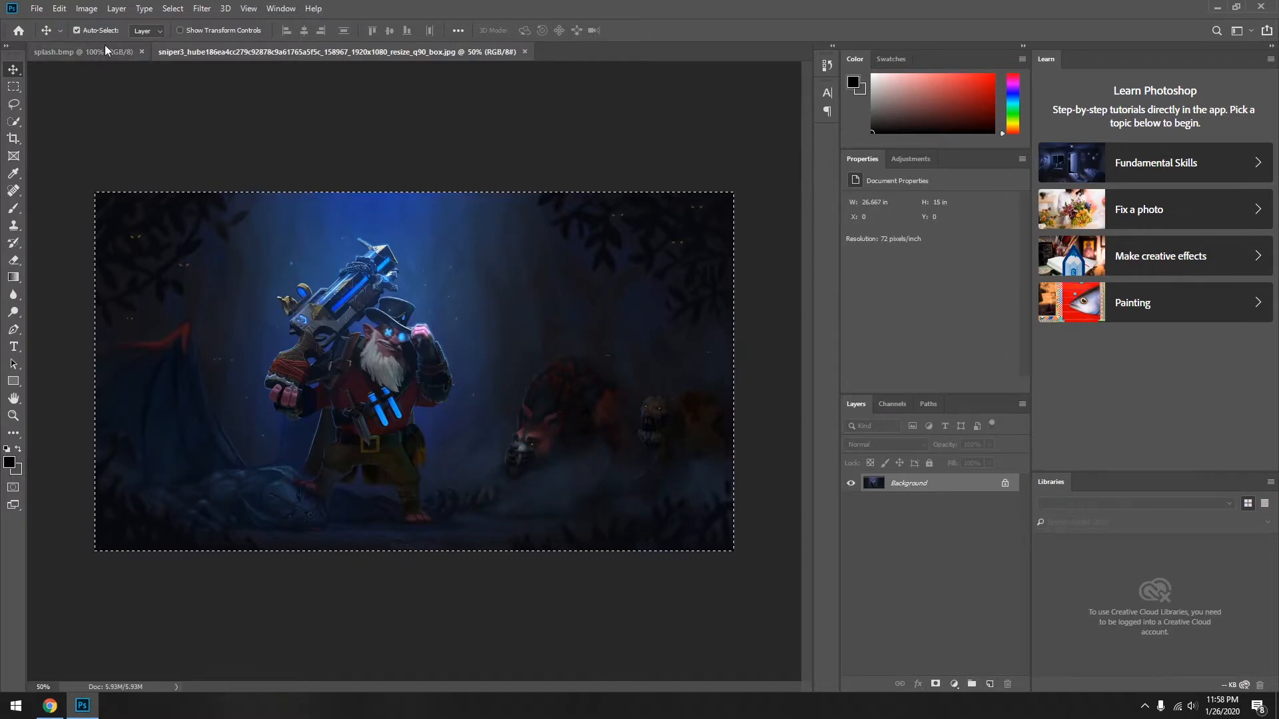
{"action": "left_click", "coordinate": [84, 51]}
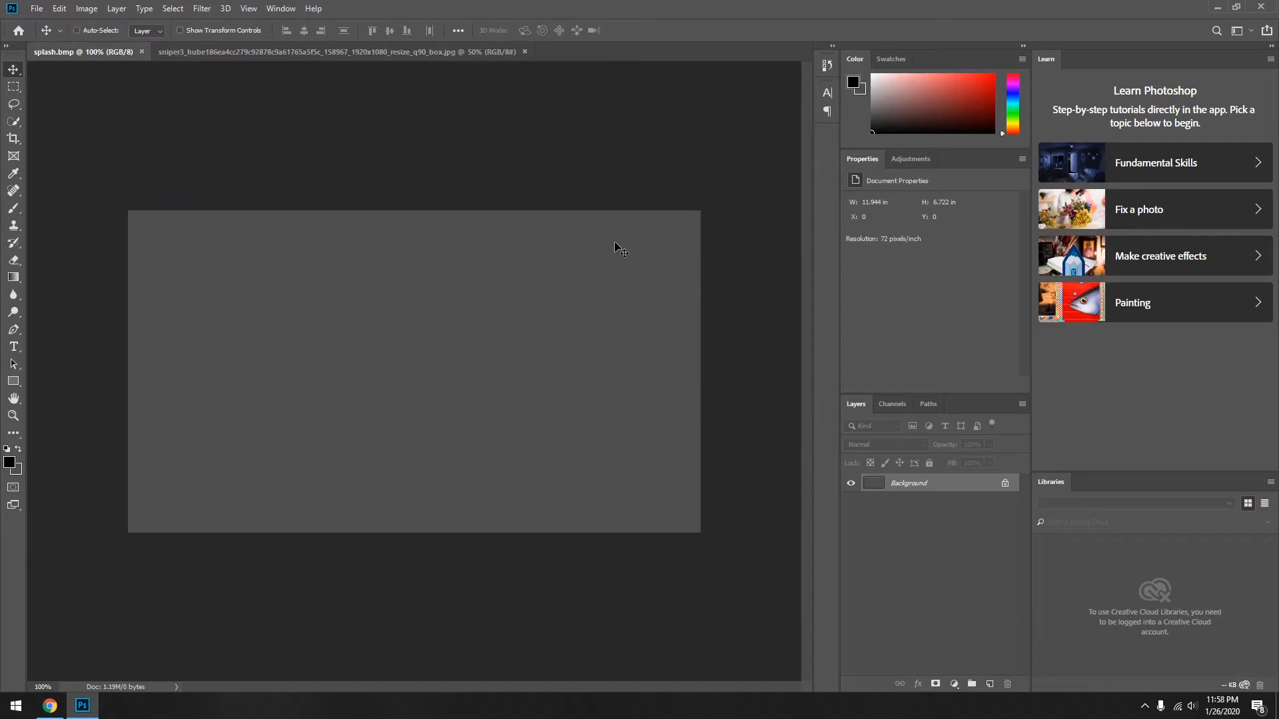
{"action": "key", "text": "ctrl+v"}
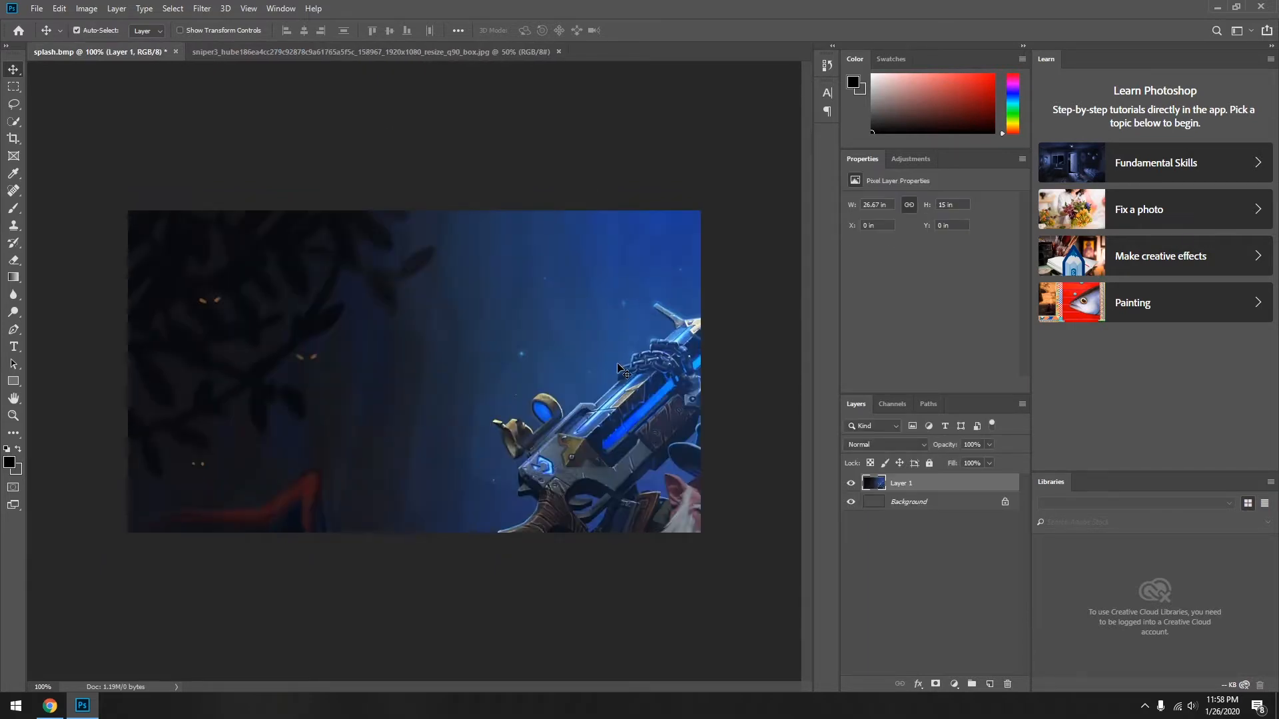
- Scale the pasted wallpaper layer down to about 42% with Free Transform and position it over the upper-left part of the canvas
{"action": "left_click_drag", "start_coordinate": [619, 367], "coordinate": [432, 266]}
{"action": "key", "text": "ctrl+t"}
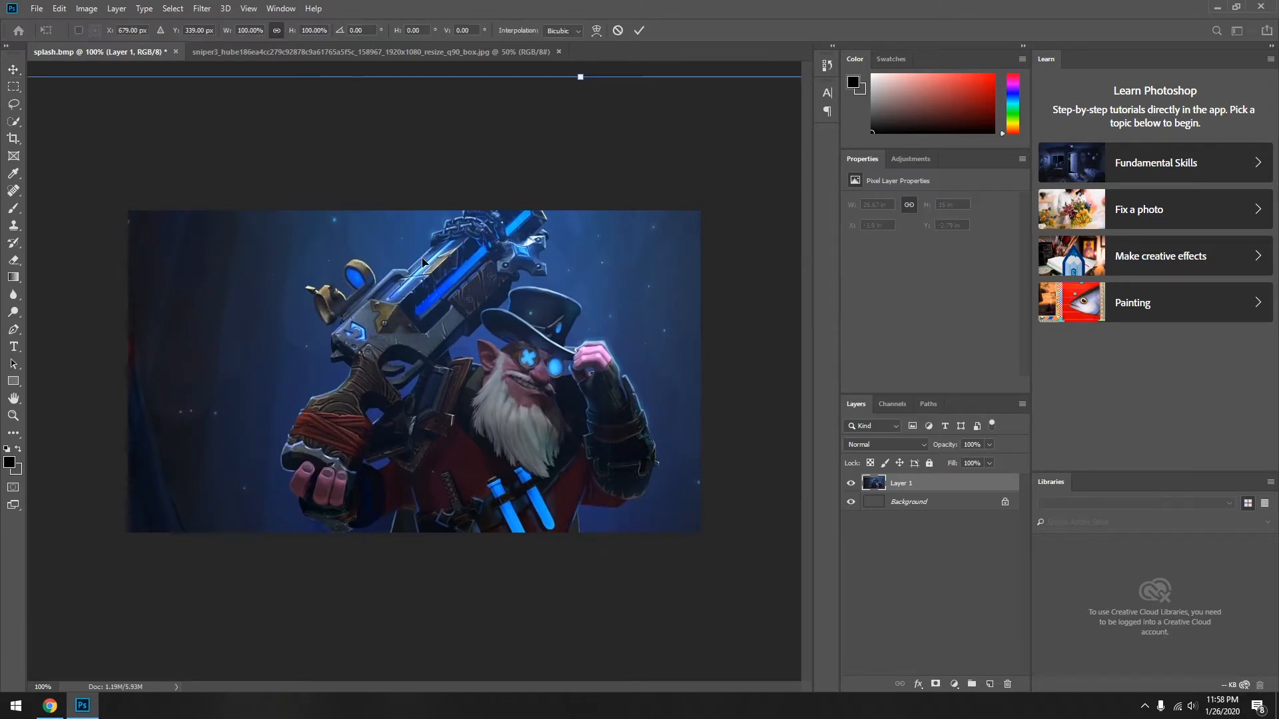
{"action": "key", "text": "ctrl+minus"}
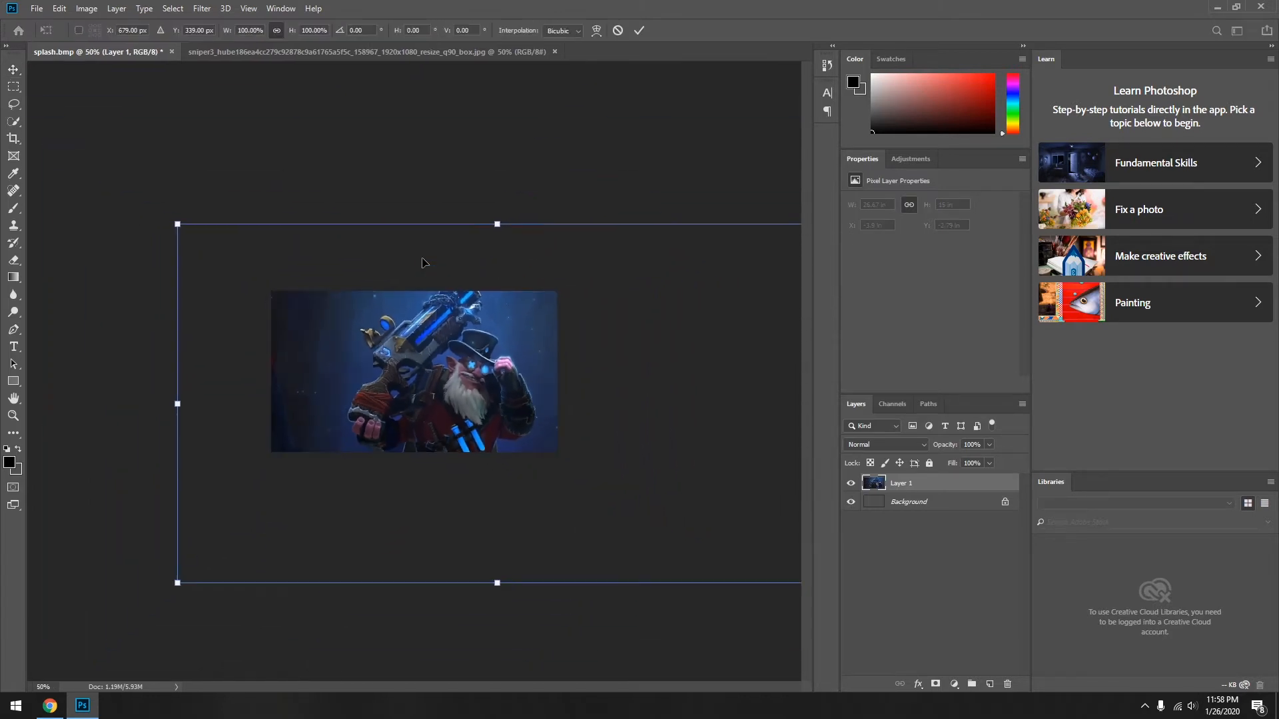
{"action": "left_click_drag", "start_coordinate": [175, 226], "coordinate": [478, 392]}
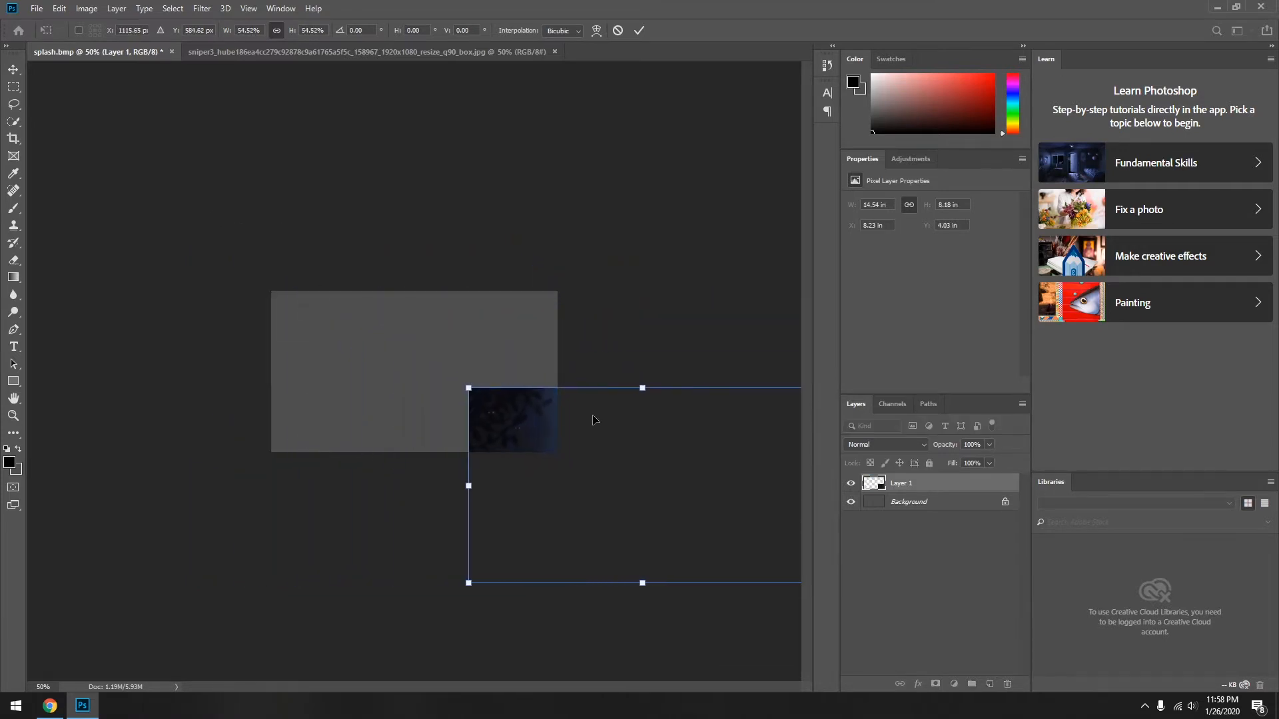
{"action": "left_click_drag", "start_coordinate": [596, 418], "coordinate": [383, 310]}
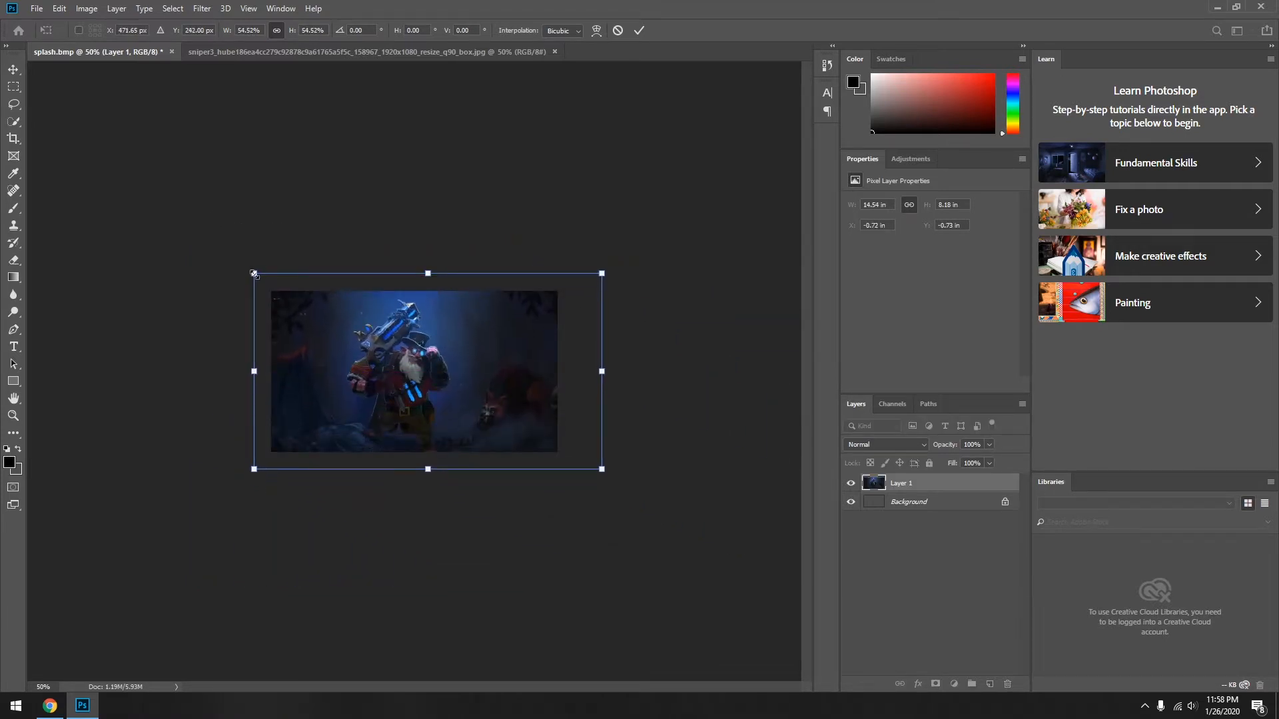
{"action": "left_click_drag", "start_coordinate": [254, 273], "coordinate": [333, 317]}
{"action": "left_click_drag", "start_coordinate": [399, 357], "coordinate": [334, 332]}
{"action": "left_click_drag", "start_coordinate": [331, 322], "coordinate": [331, 322]}
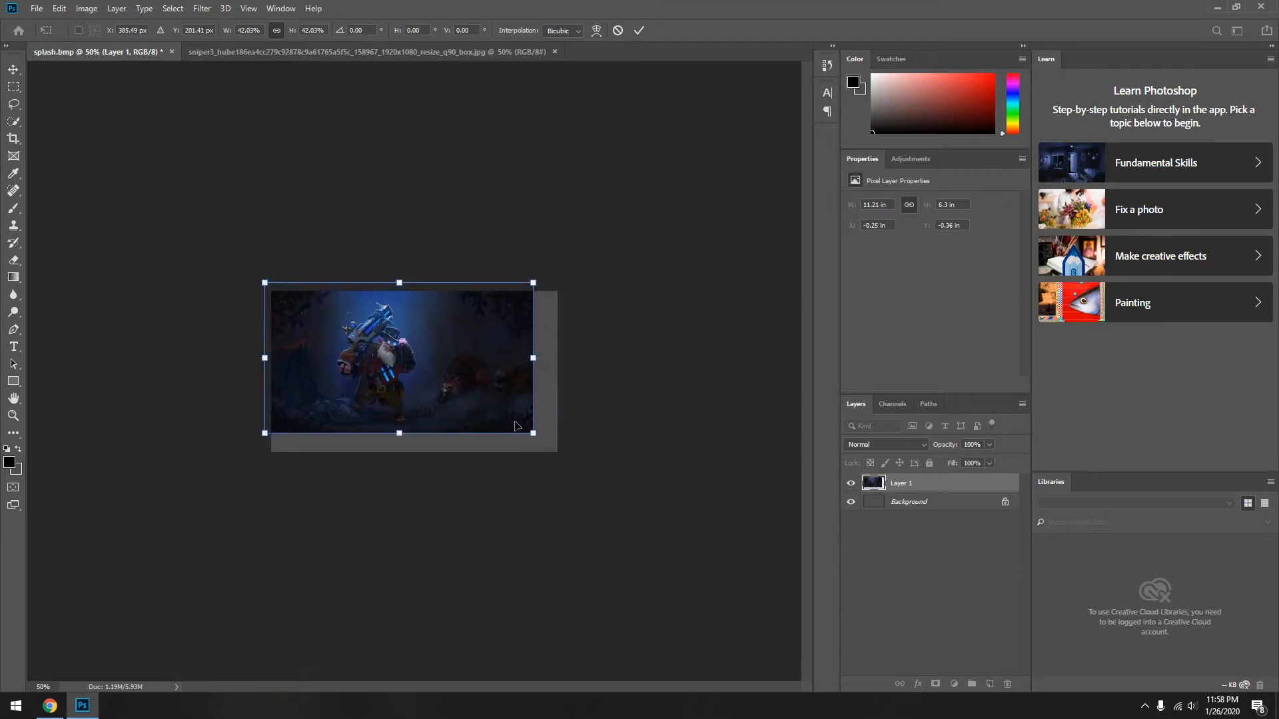
- Enlarge the wallpaper layer to about 48%, nudge it up and left until it covers the canvas, and apply the transform
{"action": "mouse_move", "coordinate": [528, 430]}
{"action": "left_mouse_down"}
{"action": "mouse_move", "coordinate": [570, 454]}
{"action": "mouse_move", "coordinate": [534, 420]}
{"action": "left_mouse_up"}
{"action": "key", "text": "Up"}
{"action": "key", "text": "Up"}
{"action": "key", "text": "Left"}
{"action": "key", "text": "Left"}
{"action": "key", "text": "Left"}
{"action": "key", "text": "Left"}
{"action": "key", "text": "Left"}
{"action": "key", "text": "Left"}
{"action": "key", "text": "Left"}
{"action": "key", "text": "Left"}
{"action": "key", "text": "Left"}
{"action": "key", "text": "Left"}
{"action": "key", "text": "Left"}
{"action": "key", "text": "Left"}
{"action": "key", "text": "Left"}
{"action": "key", "text": "Left"}
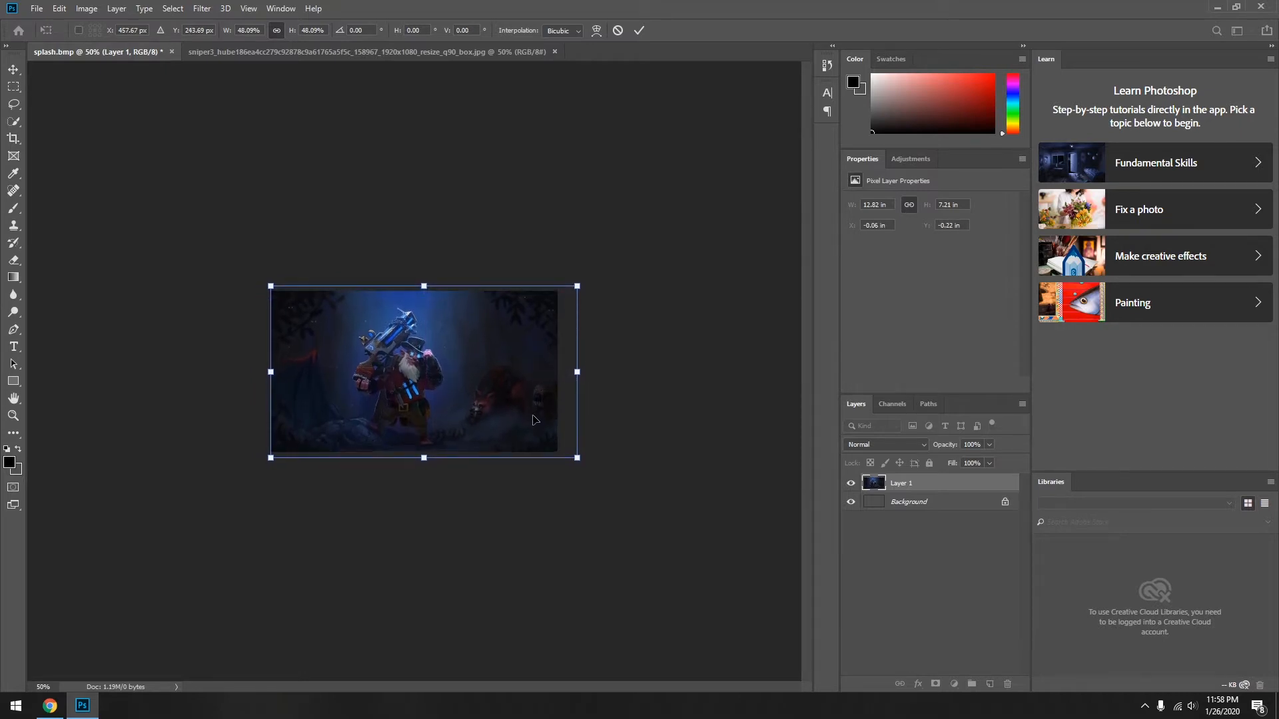
{"action": "key", "text": "Return"}
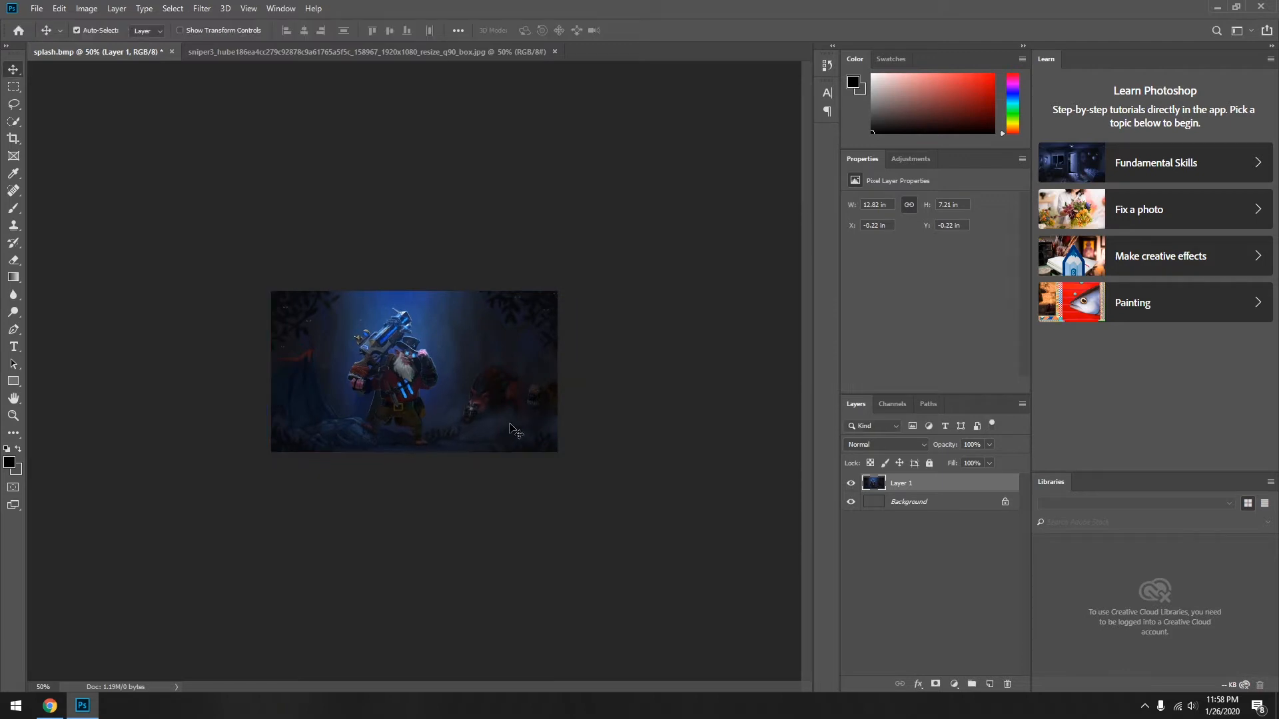
- Add a text layer reading "3ds Max 2018" in Myriad Pro Regular at 60 pt over the wallpaper
{"action": "key", "text": "ctrl+0"}
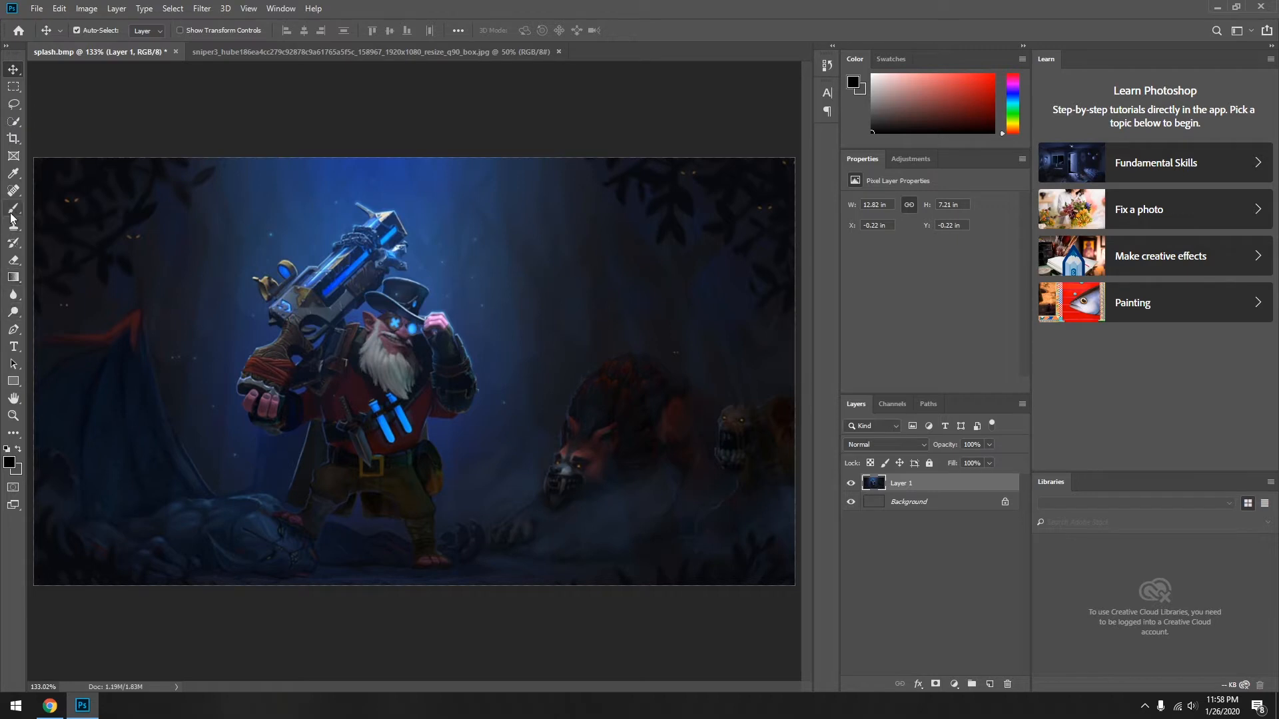
{"action": "left_click", "coordinate": [15, 348]}
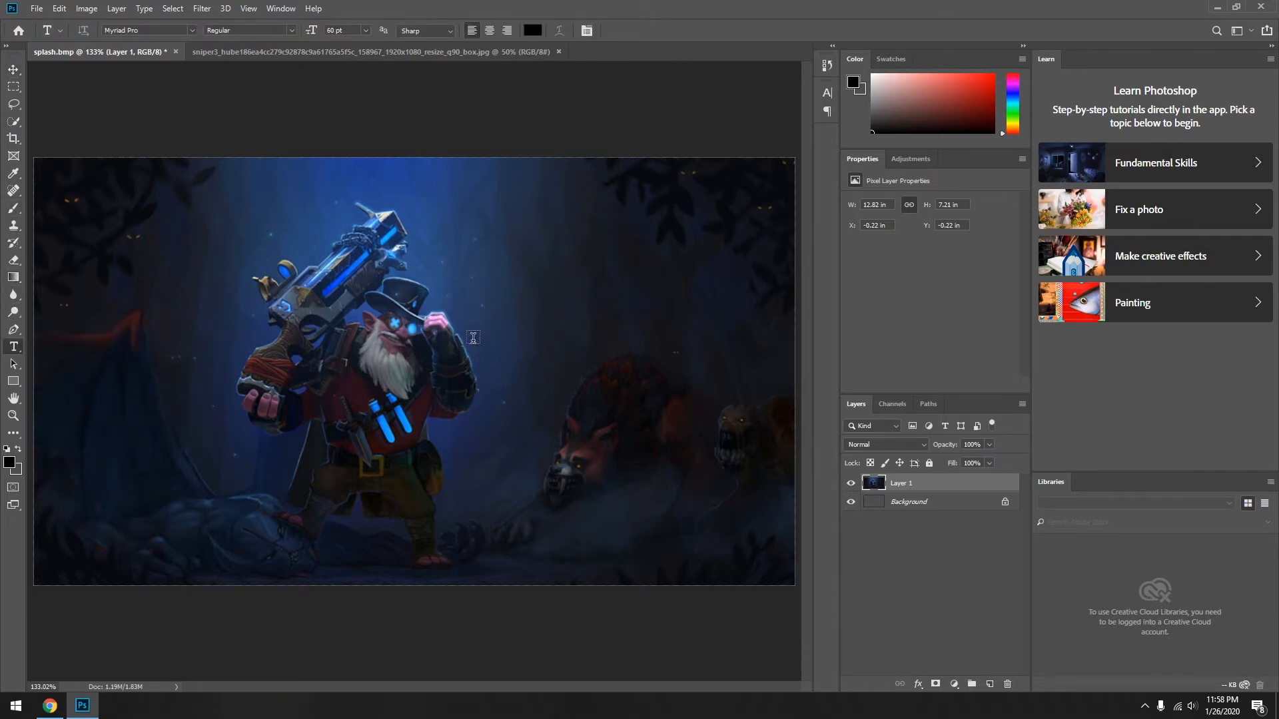
{"action": "left_click", "coordinate": [643, 533]}
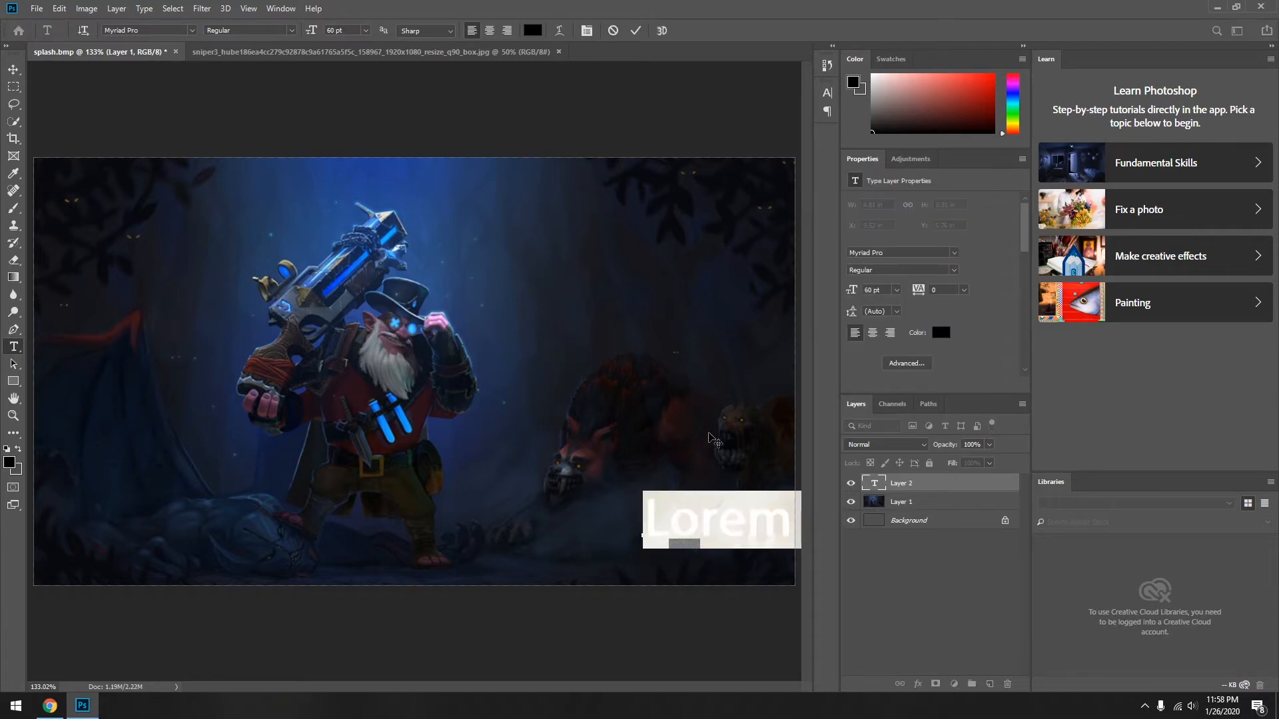
{"action": "type", "text": "3ds"}
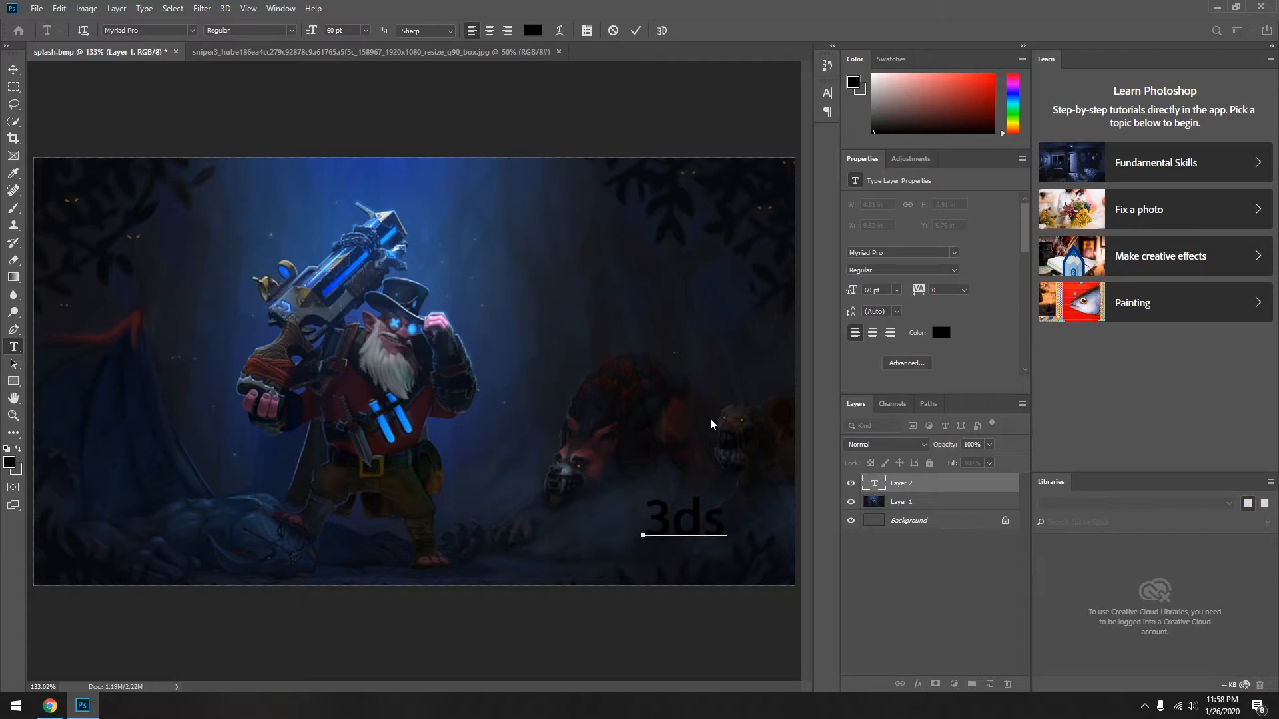
{"action": "type", "text": " Ma"}
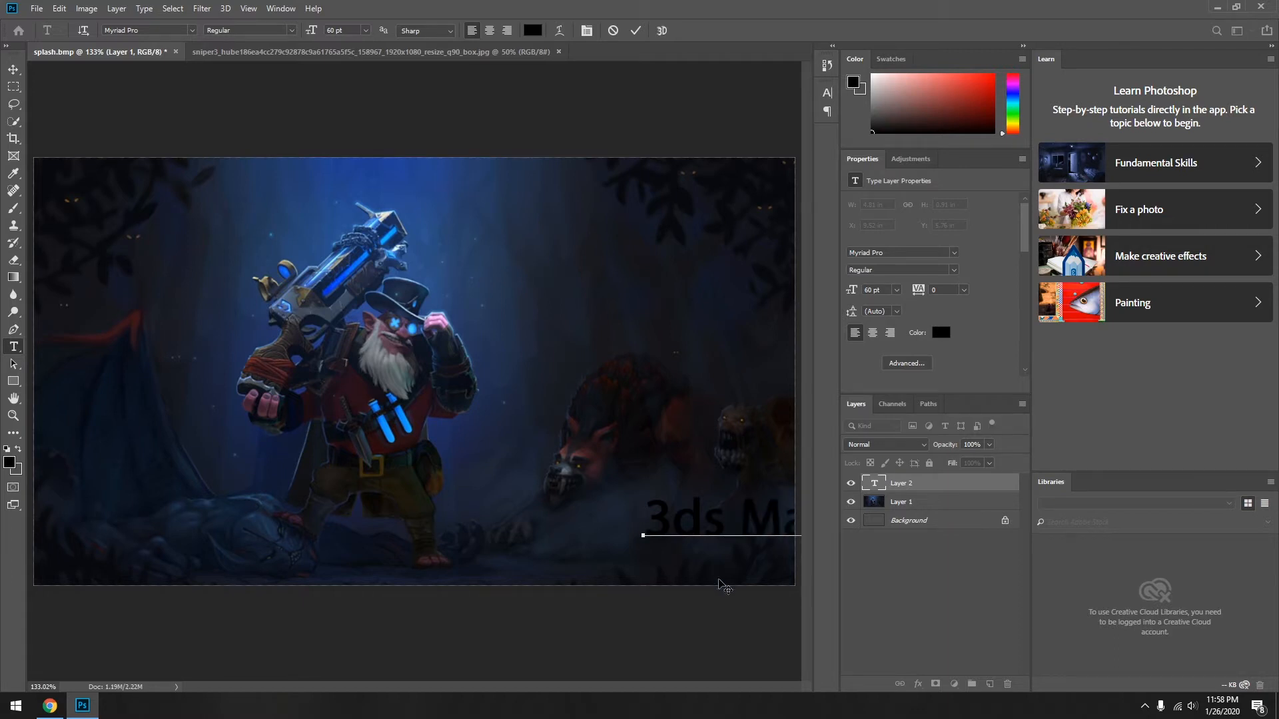
{"action": "left_click_drag", "start_coordinate": [748, 551], "coordinate": [443, 423]}
{"action": "type", "text": "ax"}
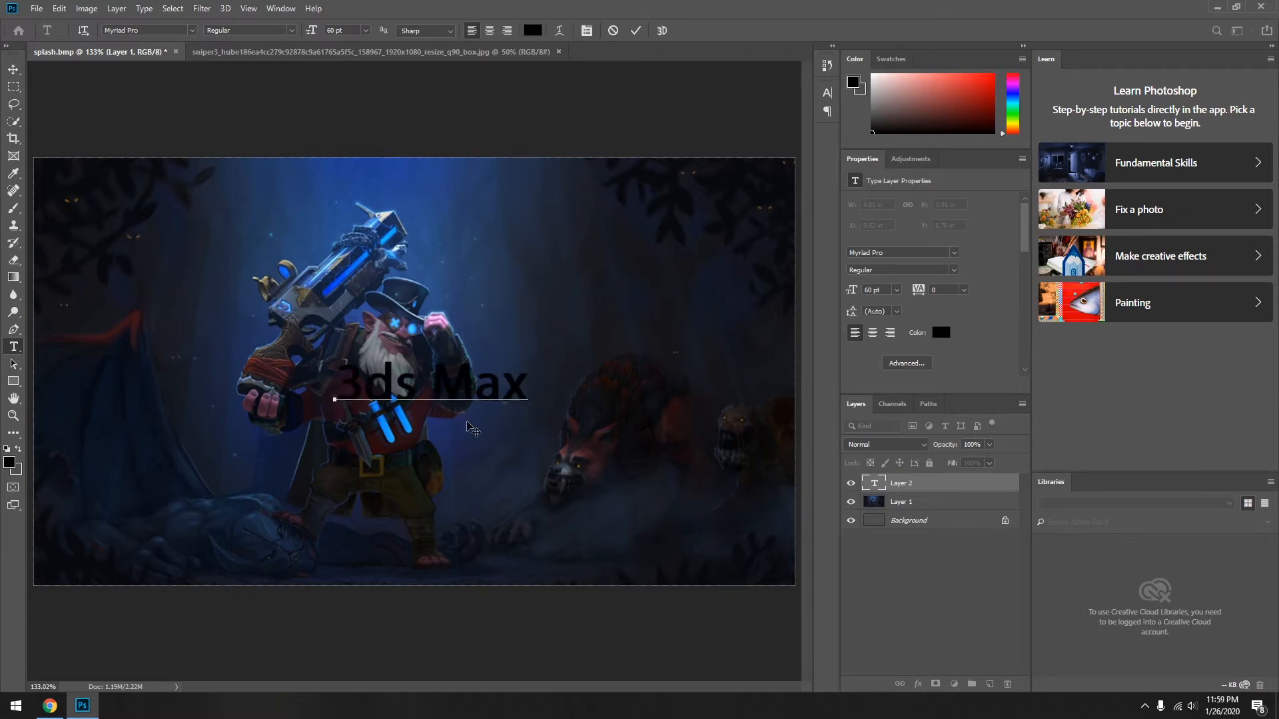
{"action": "type", "text": " 2018"}
{"action": "left_click", "coordinate": [469, 427]}
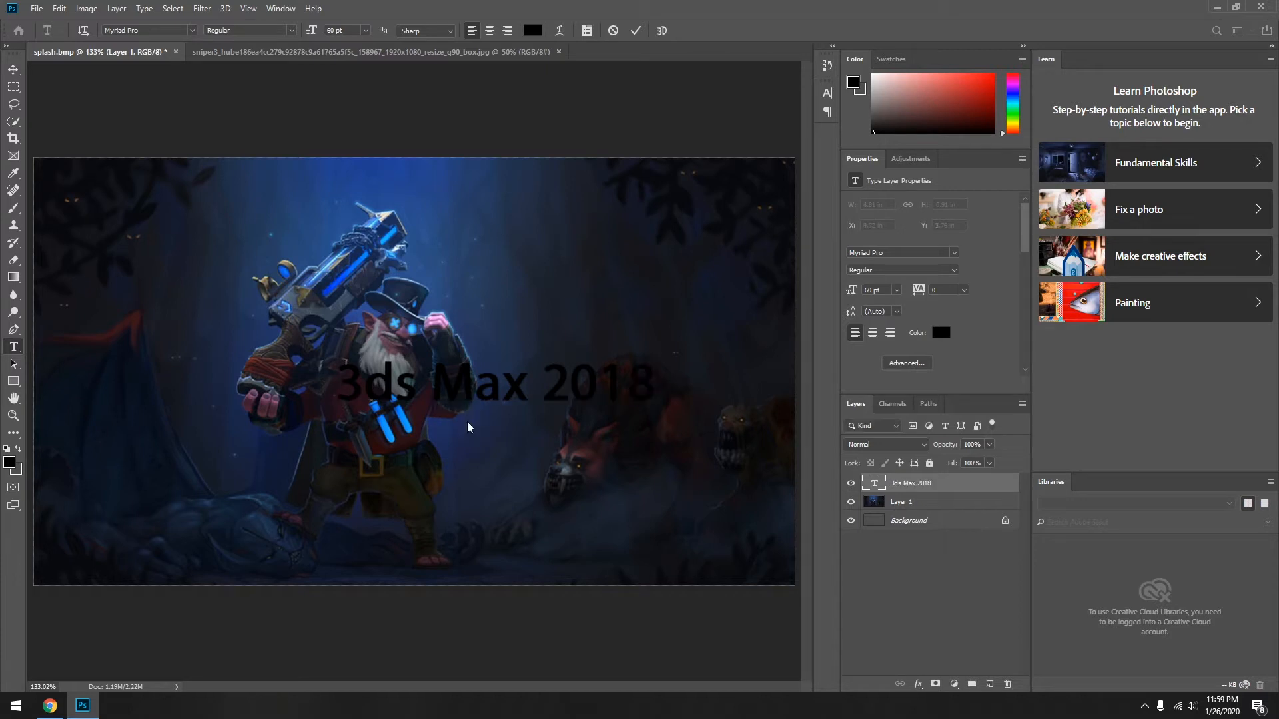
- Color the "3ds Max 2018" text white (ffffff) and scale it down to about 24 pt in the canvas's lower-right corner
{"action": "left_click", "coordinate": [538, 31]}
{"action": "type", "text": "ffffff"}
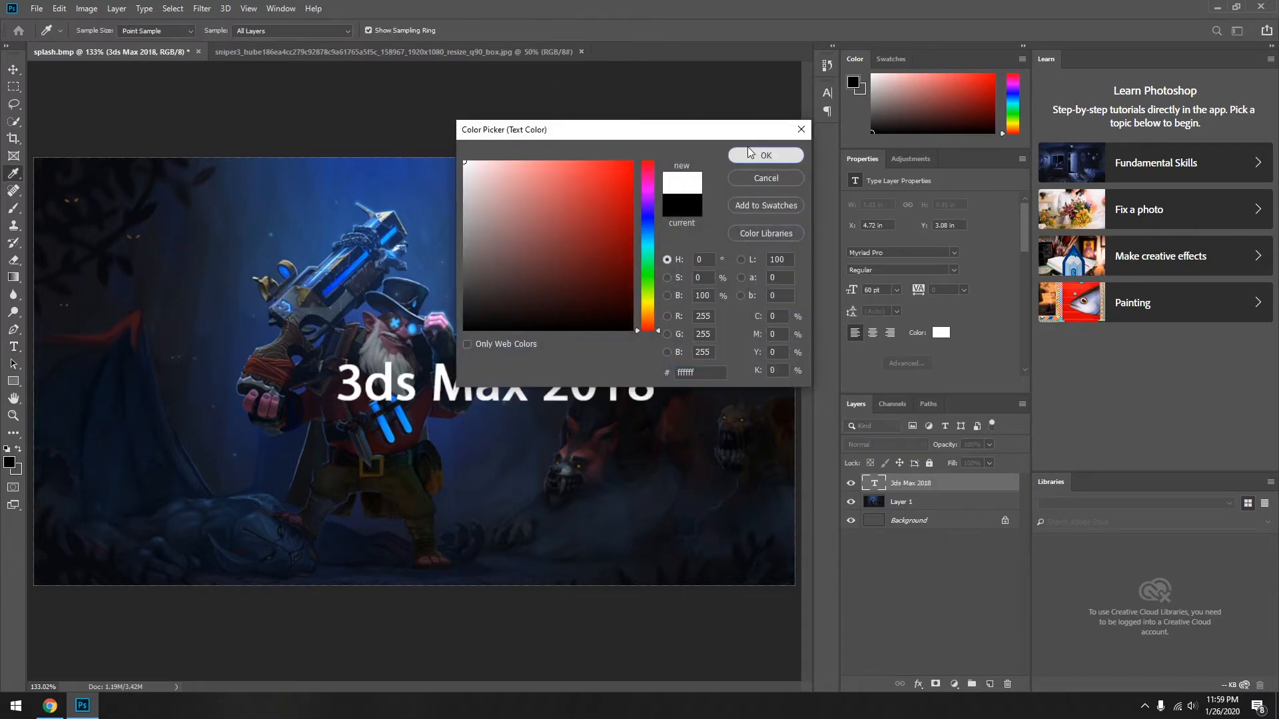
{"action": "left_click", "coordinate": [750, 153]}
{"action": "key", "text": "ctrl+t"}
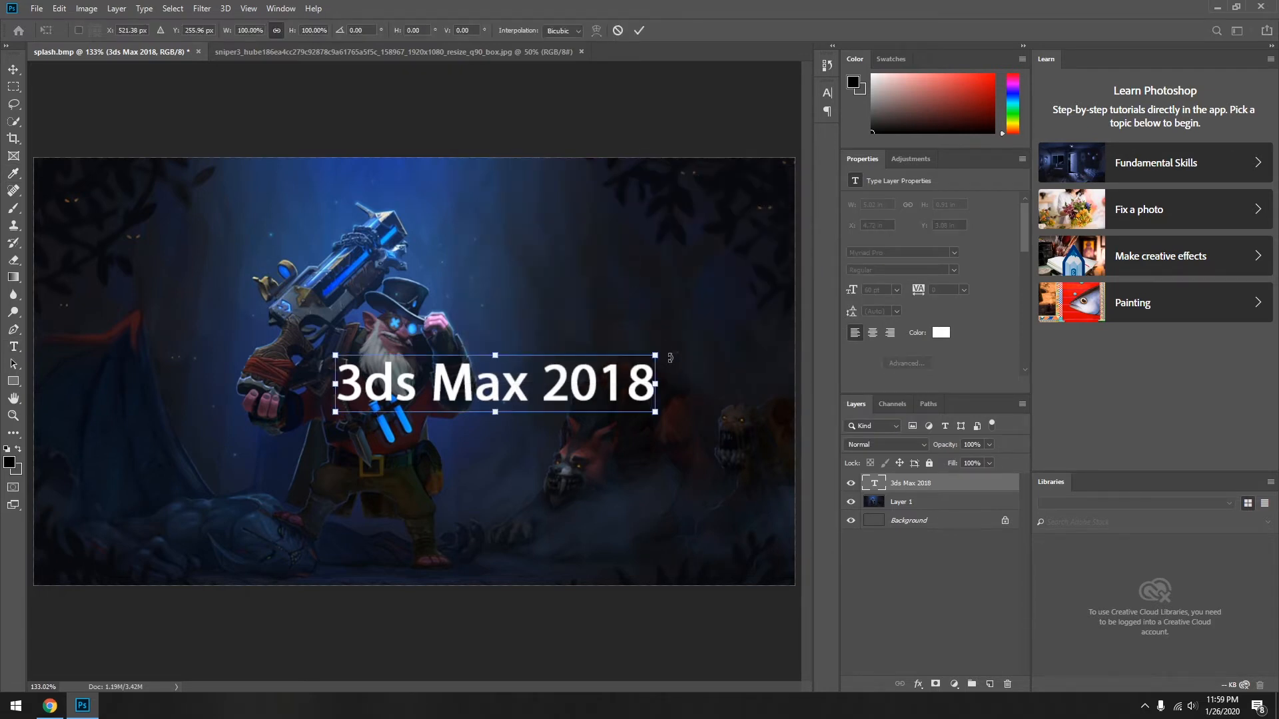
{"action": "left_click_drag", "start_coordinate": [656, 354], "coordinate": [759, 564]}
{"action": "key", "text": "Return"}
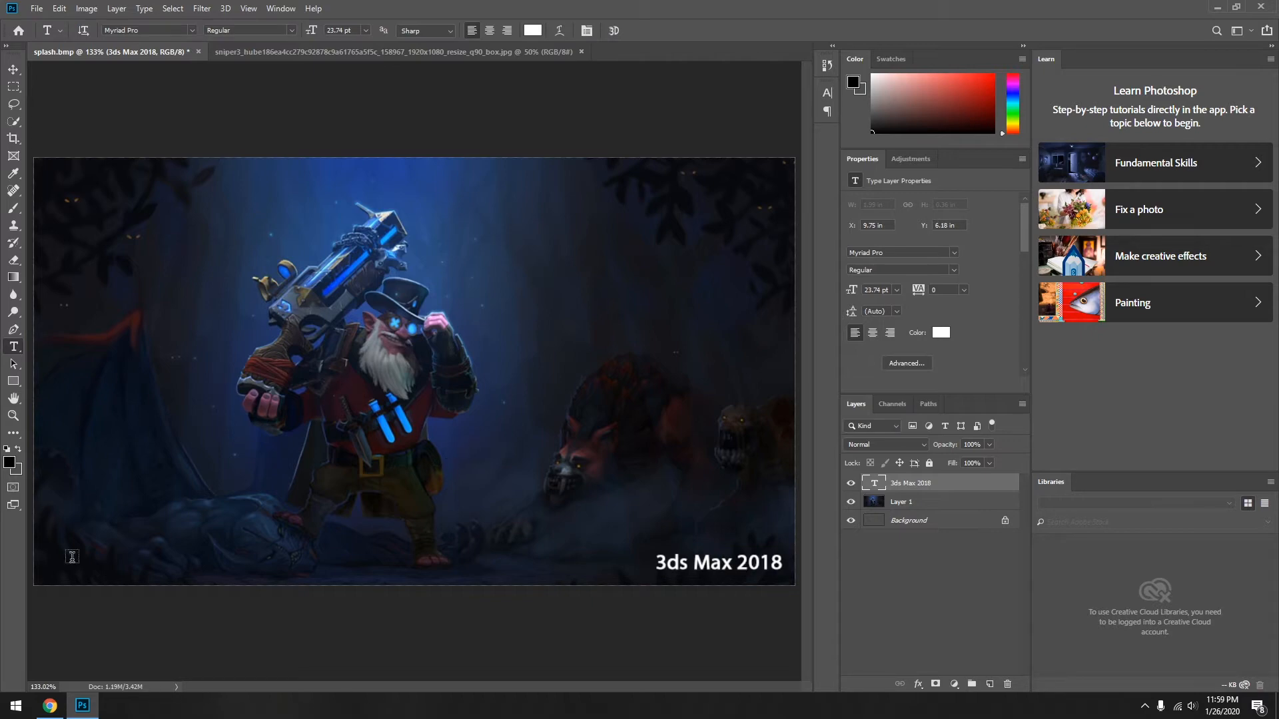
- Switch to Chrome and search Google Images for "autodesk 3ds max png" in a new tab
{"action": "left_click", "coordinate": [50, 706]}
{"action": "left_click", "coordinate": [184, 9]}
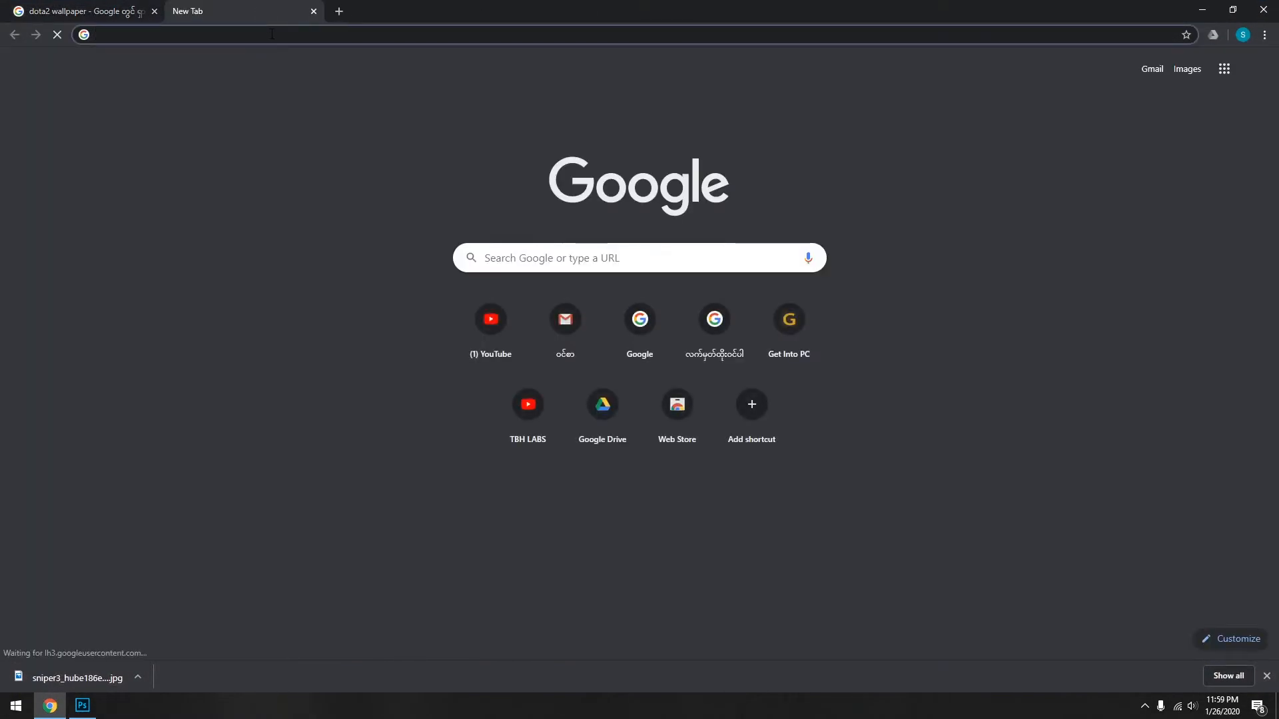
{"action": "type", "text": "autodesk"}
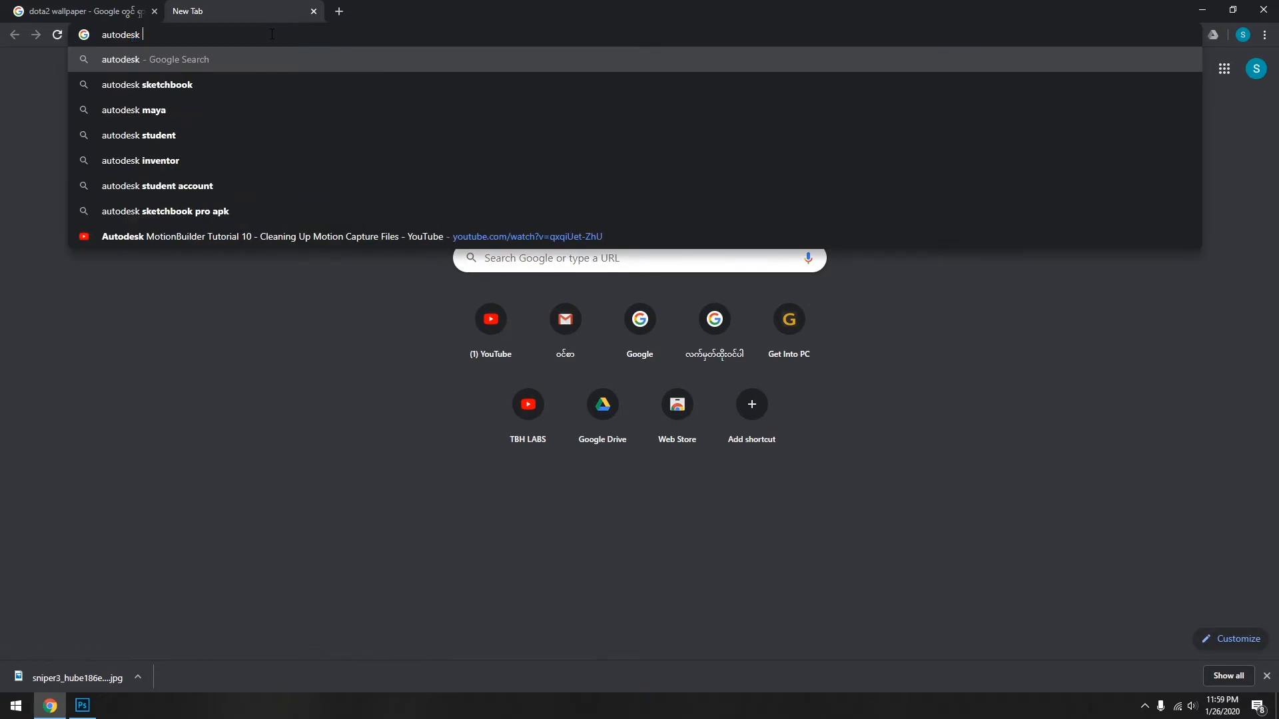
{"action": "type", "text": " 3ds max"}
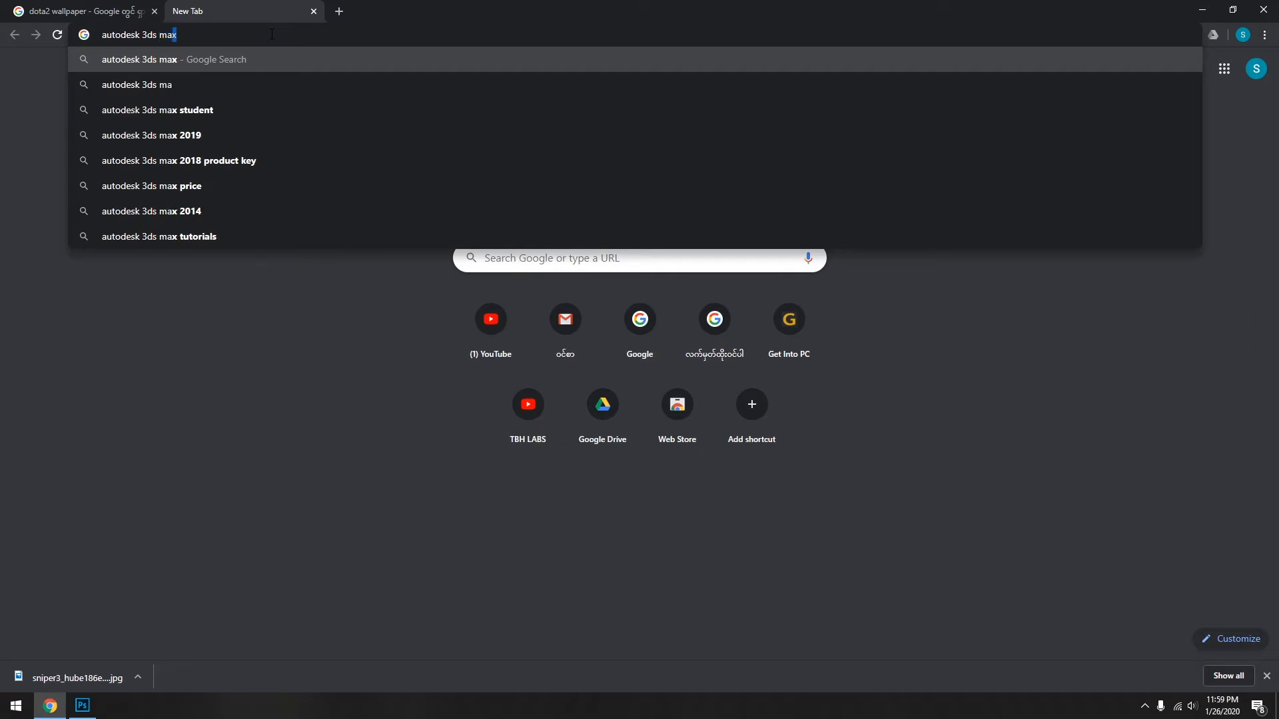
{"action": "key", "text": "Return"}
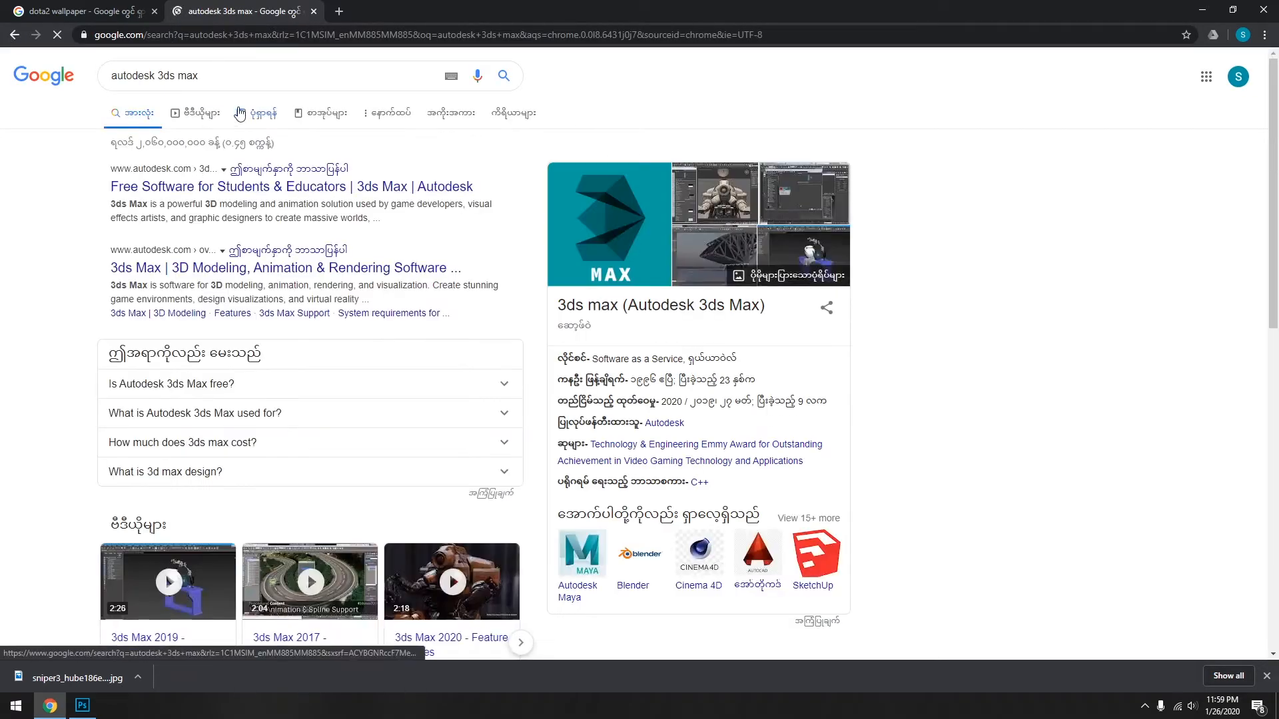
{"action": "left_click", "coordinate": [252, 114]}
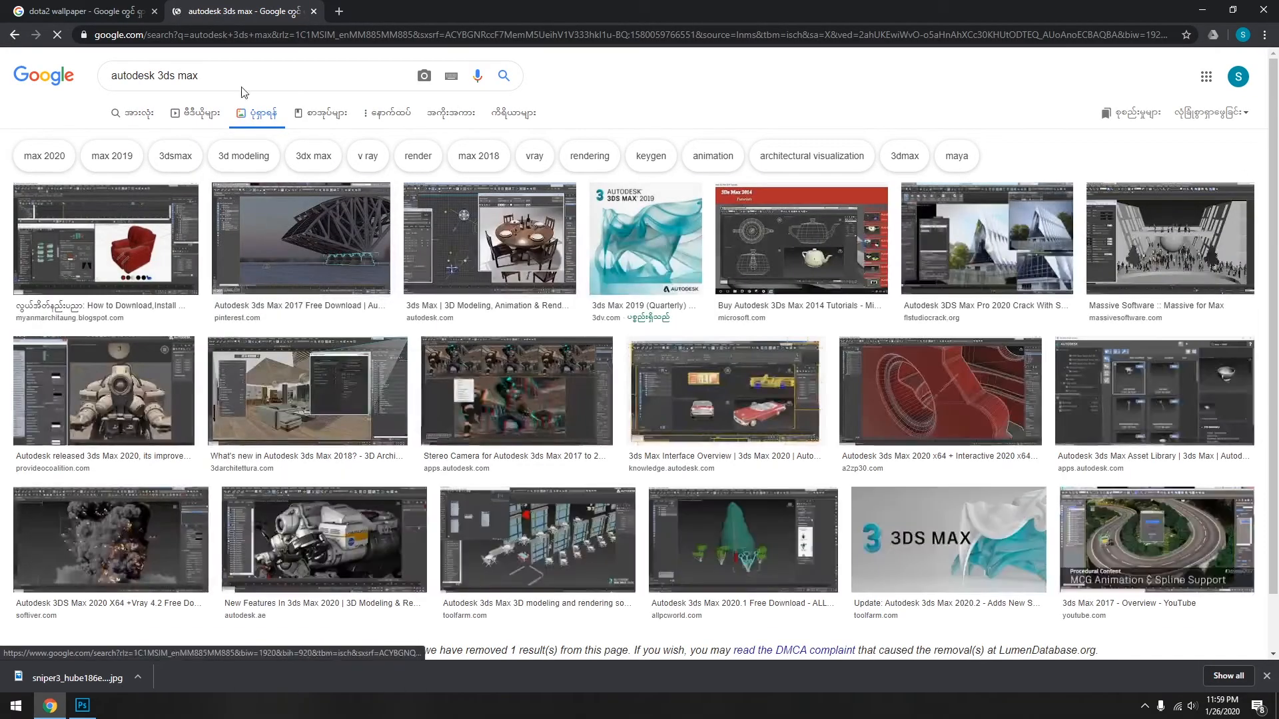
{"action": "left_click", "coordinate": [242, 87]}
{"action": "type", "text": "png"}
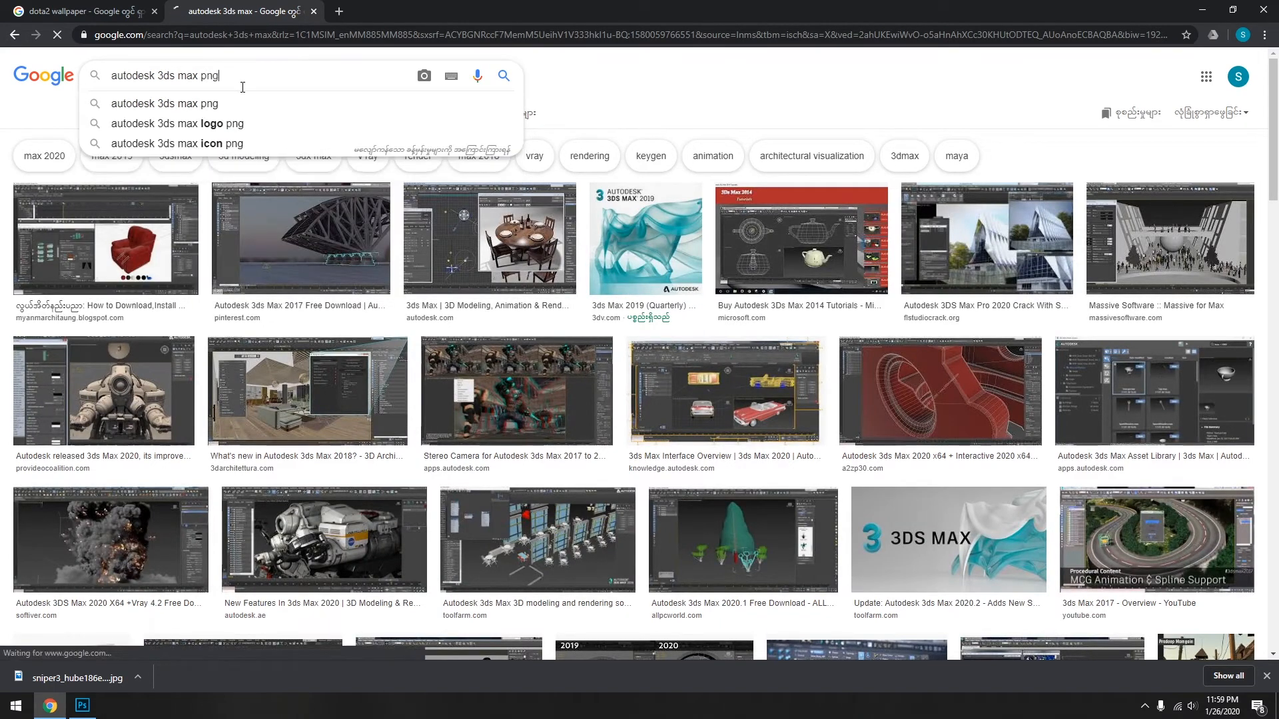
{"action": "key", "text": "Return"}
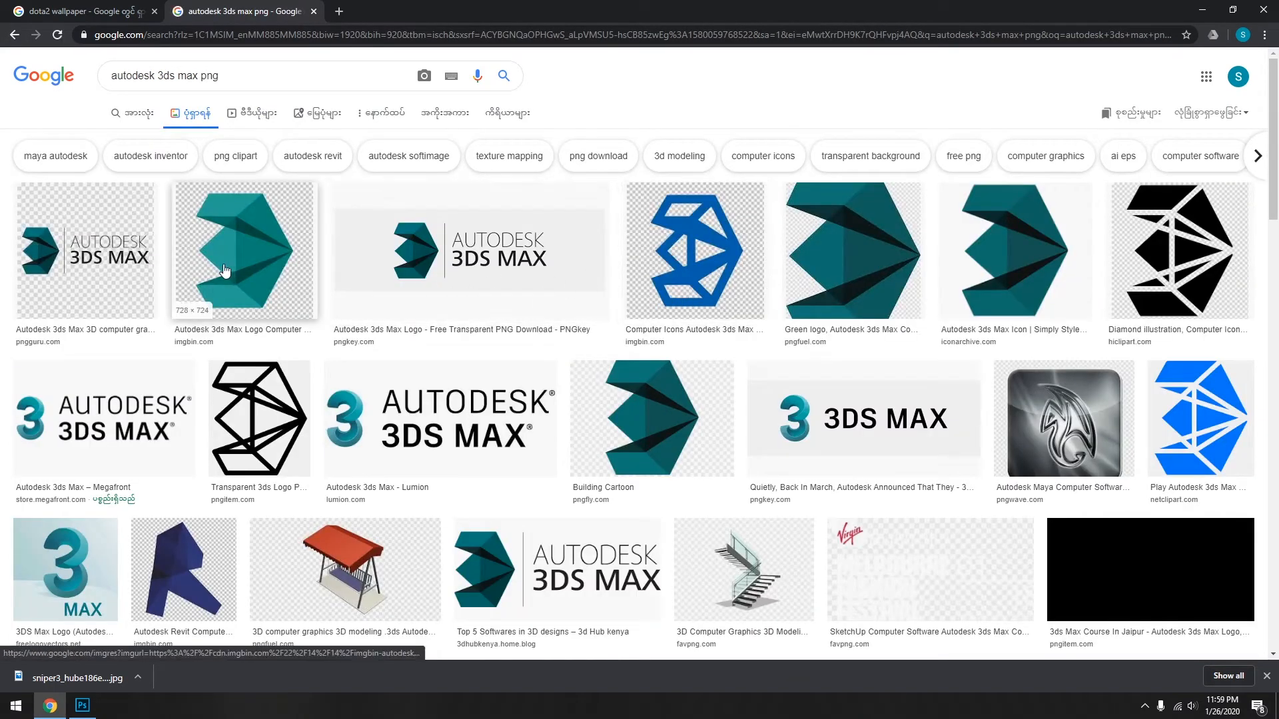
- Open the PNGGuru source page of the transparent Autodesk 3ds Max logo in a new tab
{"action": "scroll", "coordinate": [246, 272], "scroll_direction": "down", "scroll_amount": 3}
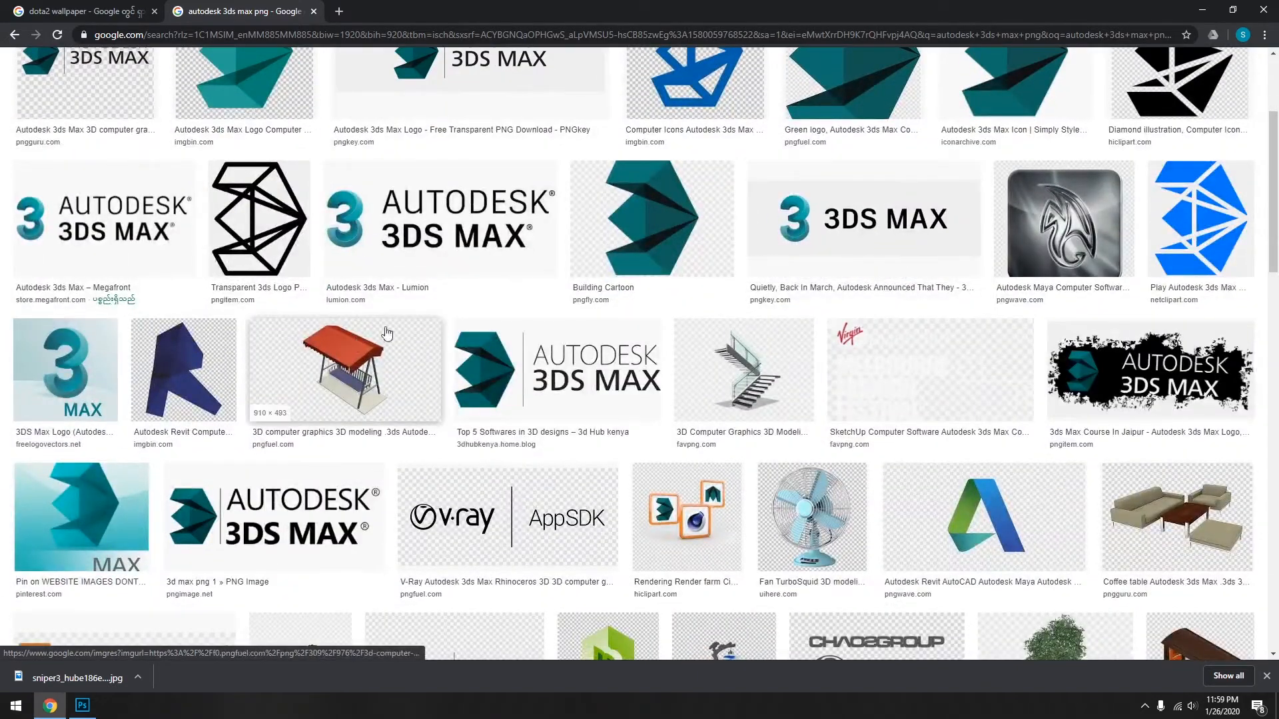
{"action": "scroll", "coordinate": [363, 320], "scroll_direction": "up", "scroll_amount": 3}
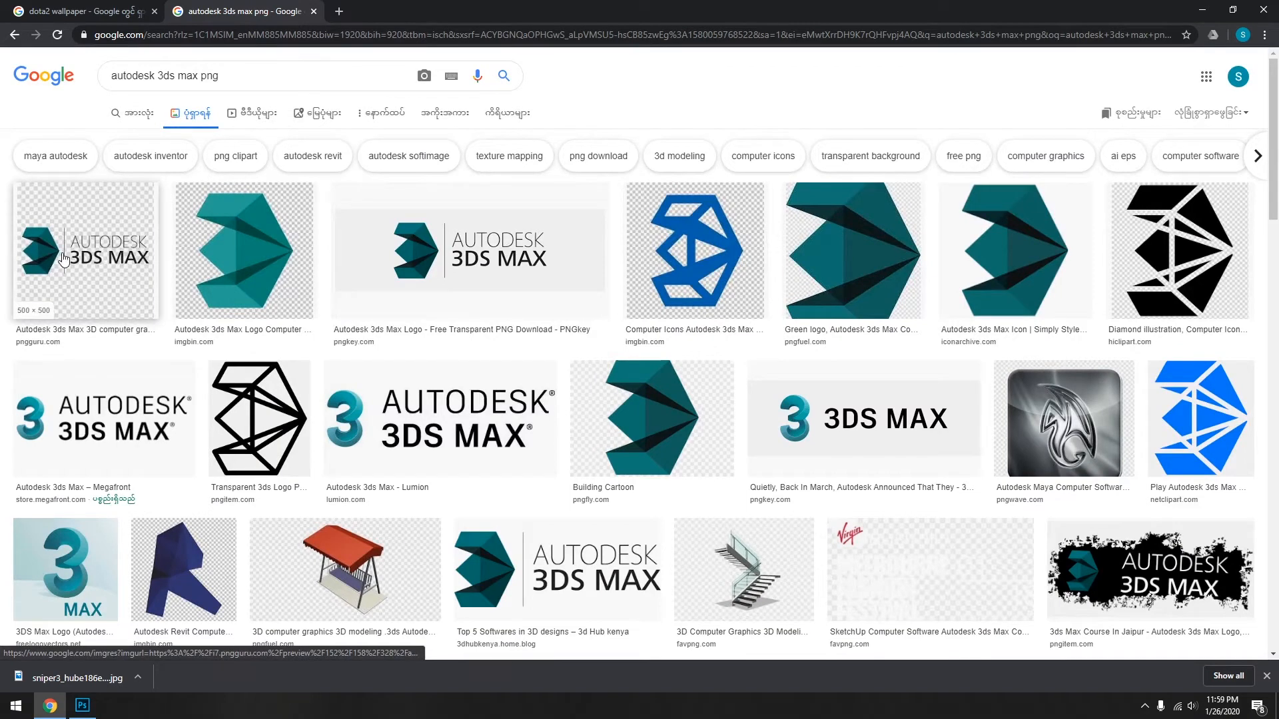
{"action": "left_click", "coordinate": [64, 260]}
{"action": "right_click", "coordinate": [919, 253]}
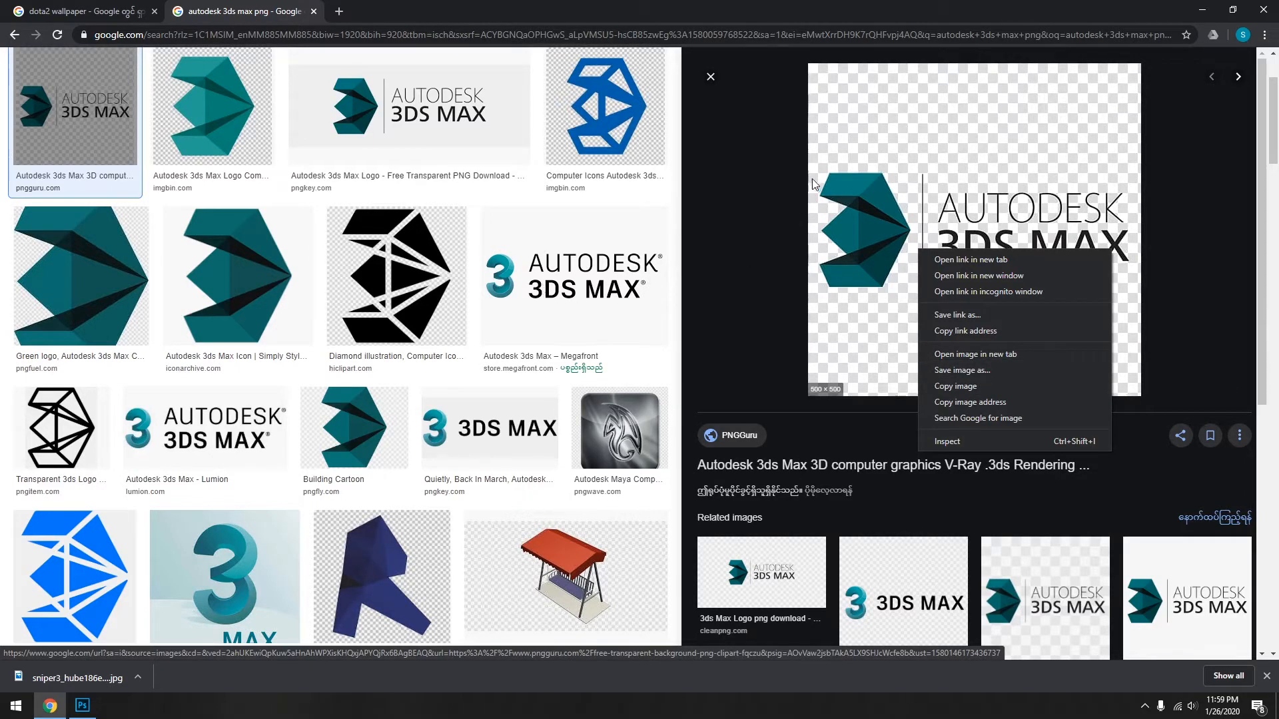
{"action": "scroll", "coordinate": [91, 253], "scroll_direction": "up", "scroll_amount": 2}
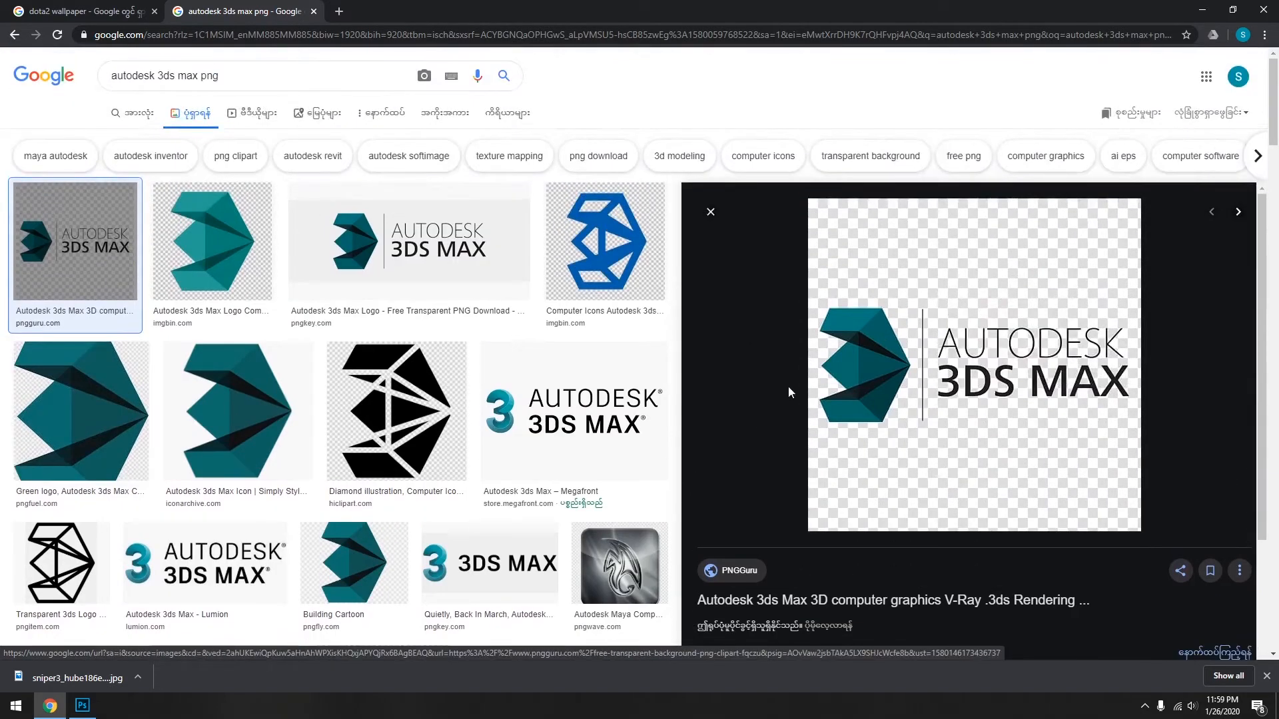
{"action": "right_click", "coordinate": [882, 366]}
{"action": "left_click", "coordinate": [856, 351]}
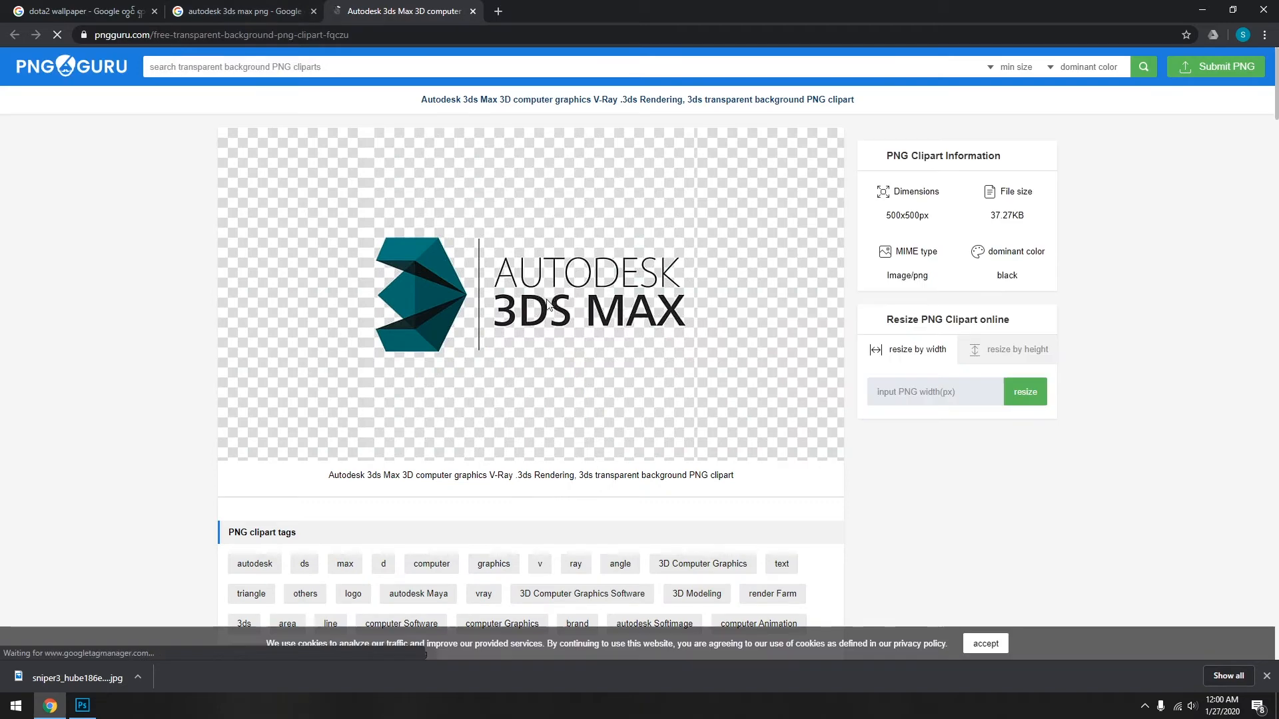
- Download the Autodesk 3ds Max logo PNG from the PNGGuru page
{"action": "scroll", "coordinate": [497, 436], "scroll_direction": "down", "scroll_amount": 5}
{"action": "scroll", "coordinate": [501, 404], "scroll_direction": "up", "scroll_amount": 2}
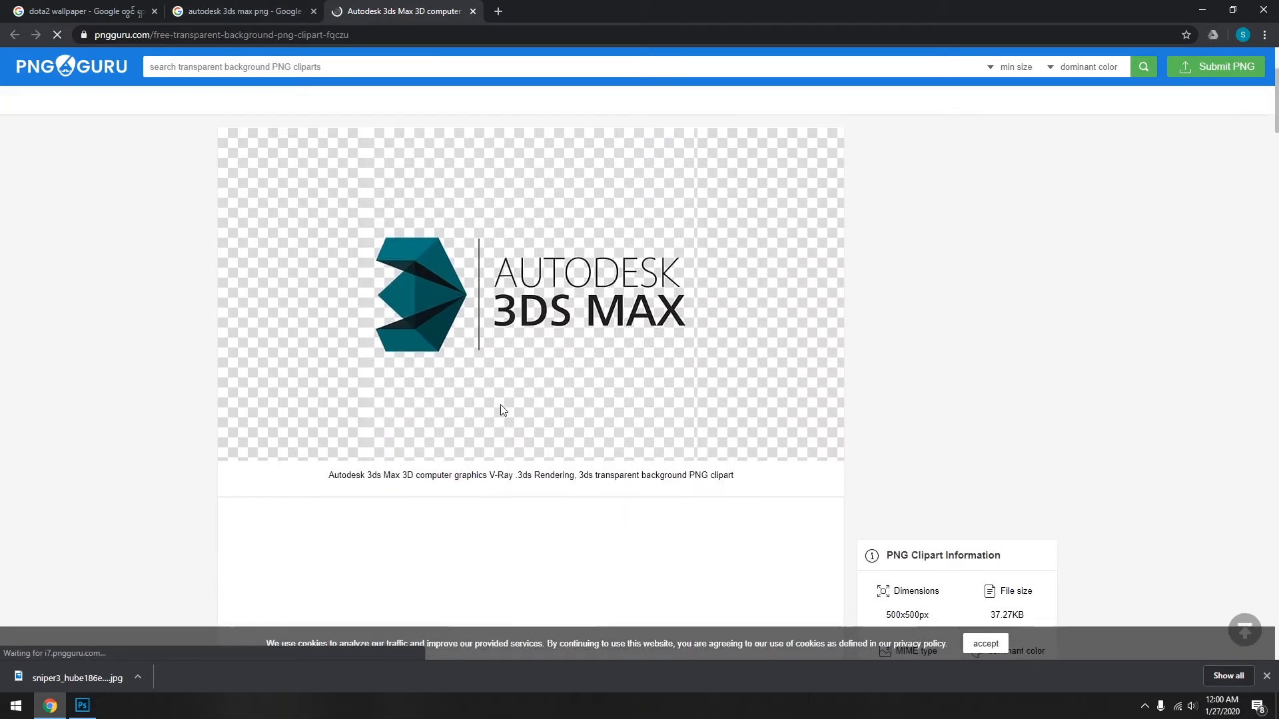
{"action": "scroll", "coordinate": [504, 393], "scroll_direction": "down", "scroll_amount": 1}
{"action": "scroll", "coordinate": [490, 284], "scroll_direction": "down", "scroll_amount": 4}
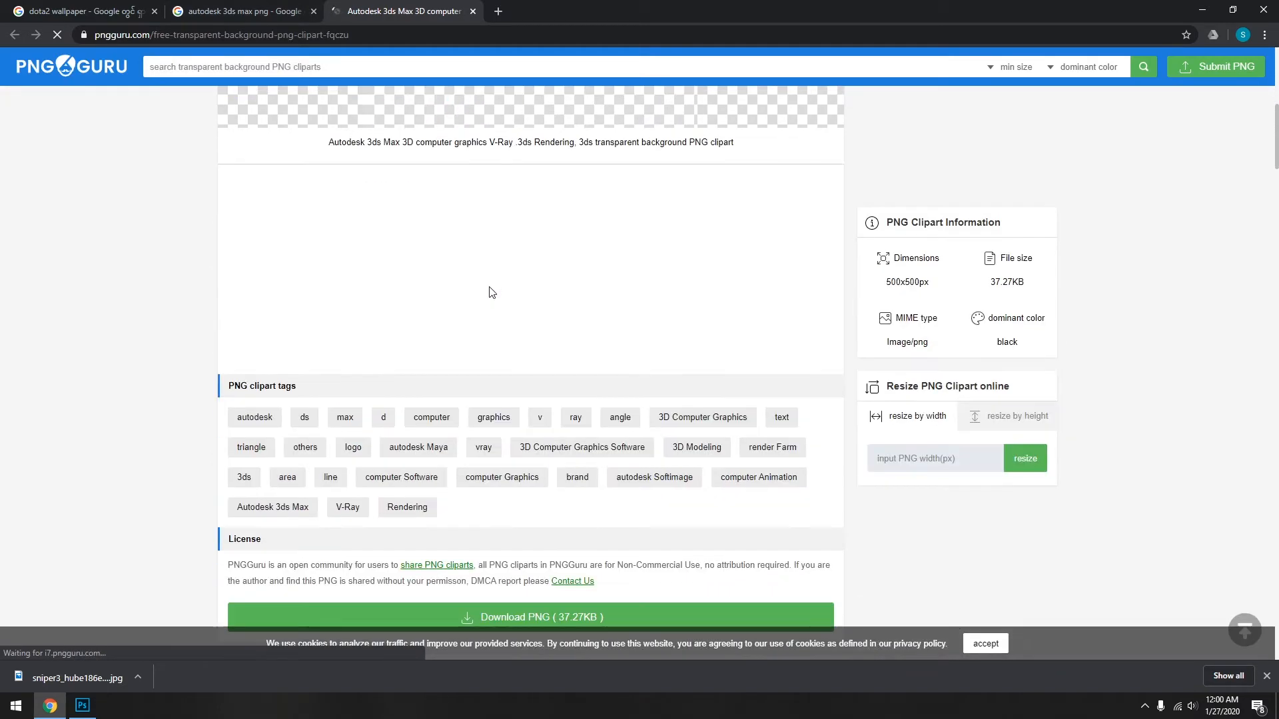
{"action": "scroll", "coordinate": [482, 453], "scroll_direction": "down", "scroll_amount": 1}
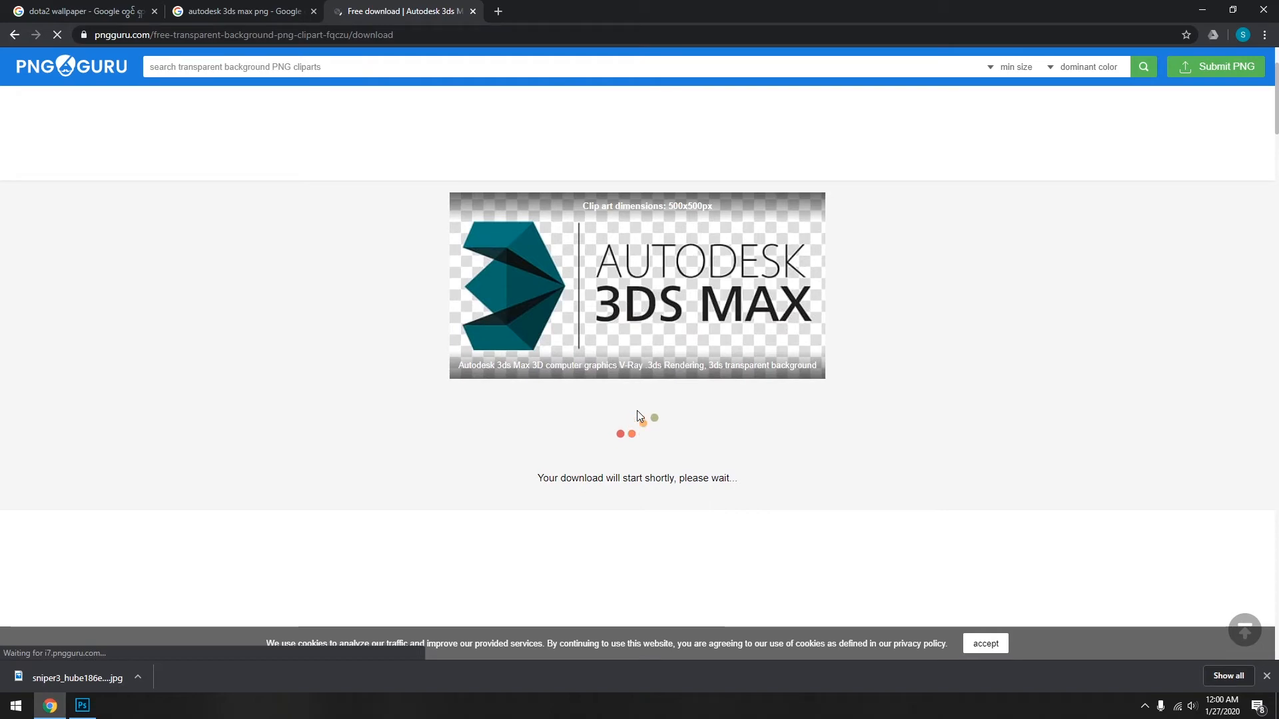
{"action": "scroll", "coordinate": [636, 410], "scroll_direction": "down", "scroll_amount": 5}
{"action": "scroll", "coordinate": [637, 410], "scroll_direction": "up", "scroll_amount": 5}
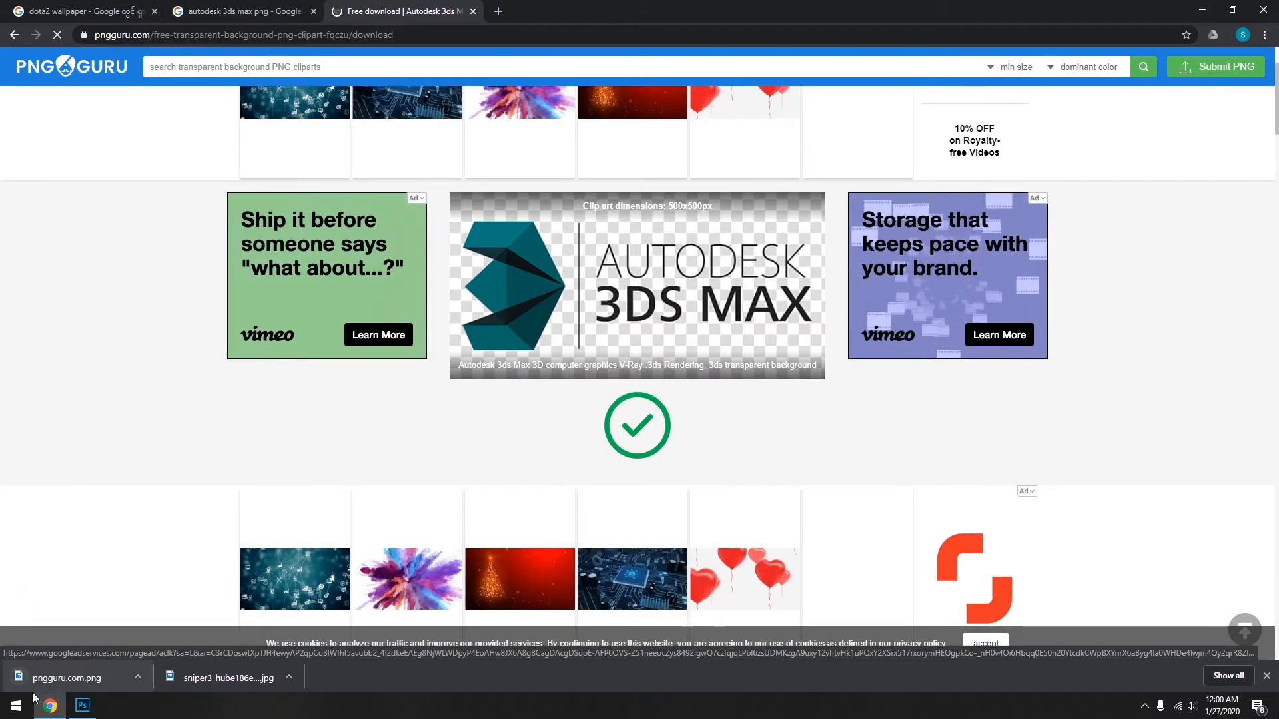
- Open the downloaded pngguru.com.png from the Downloads folder as a separate document in Photoshop
{"action": "key", "text": "super+e"}
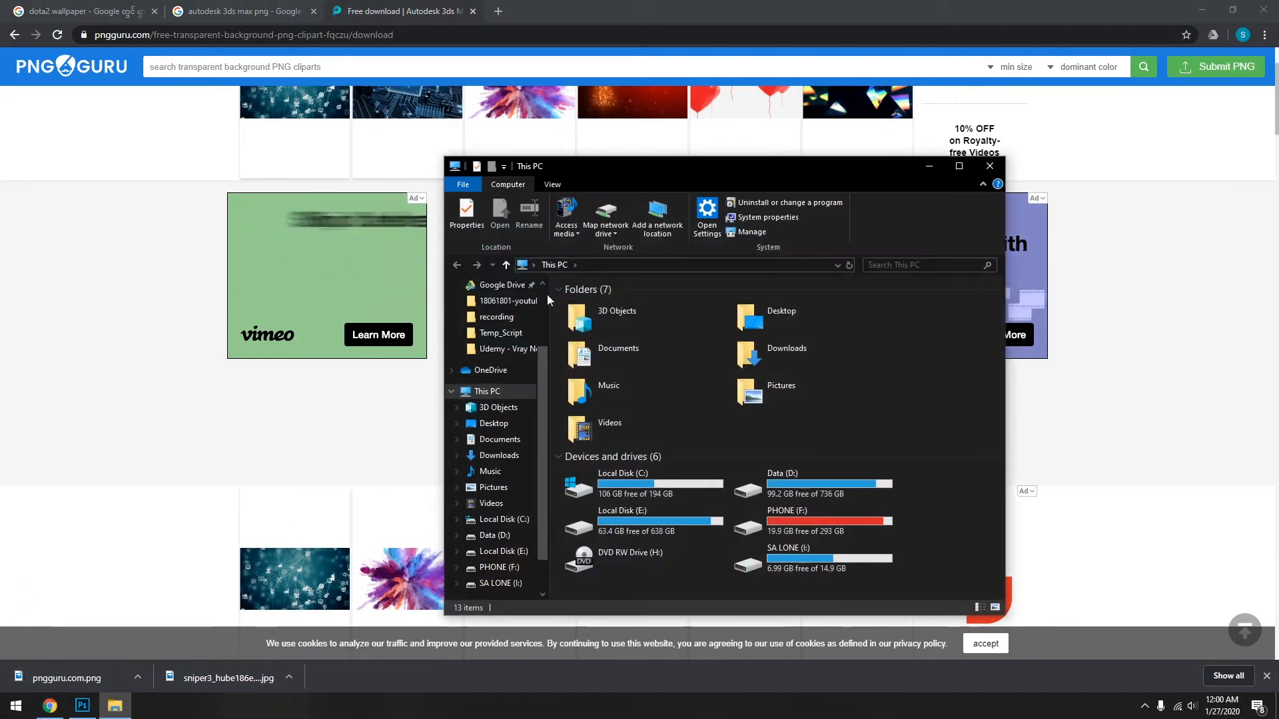
{"action": "double_click", "coordinate": [740, 345]}
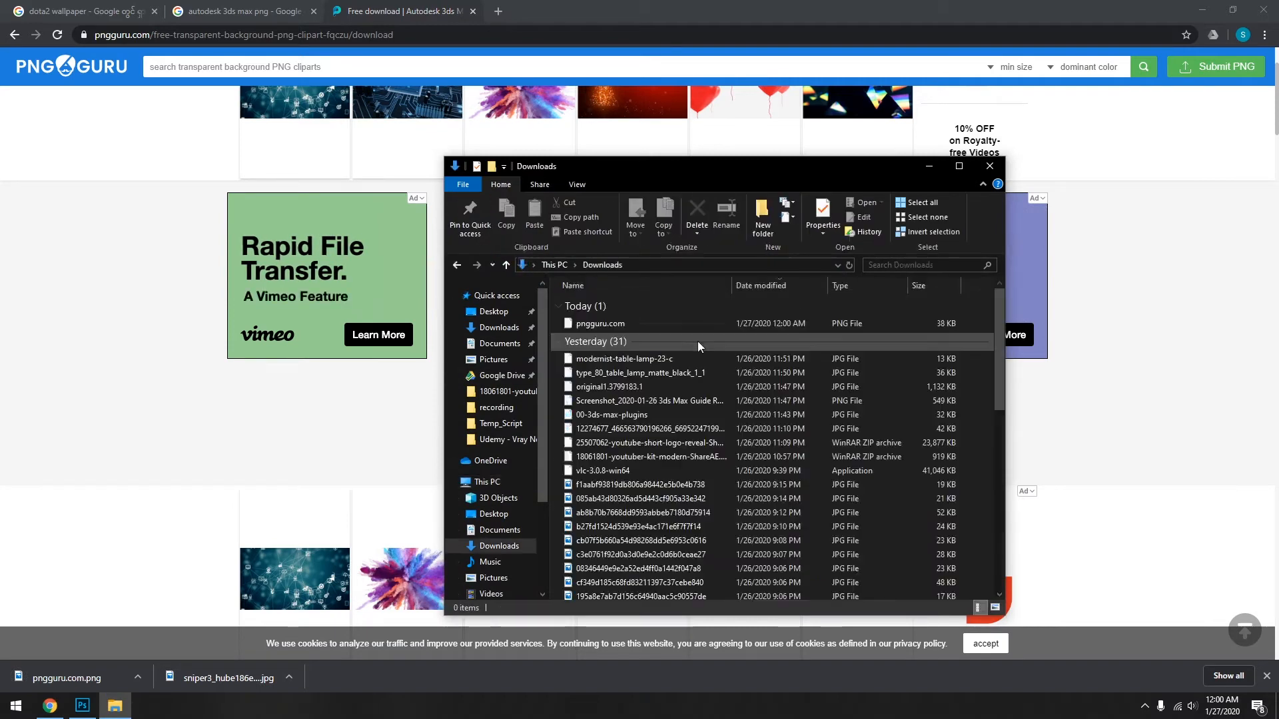
{"action": "double_click", "coordinate": [594, 323]}
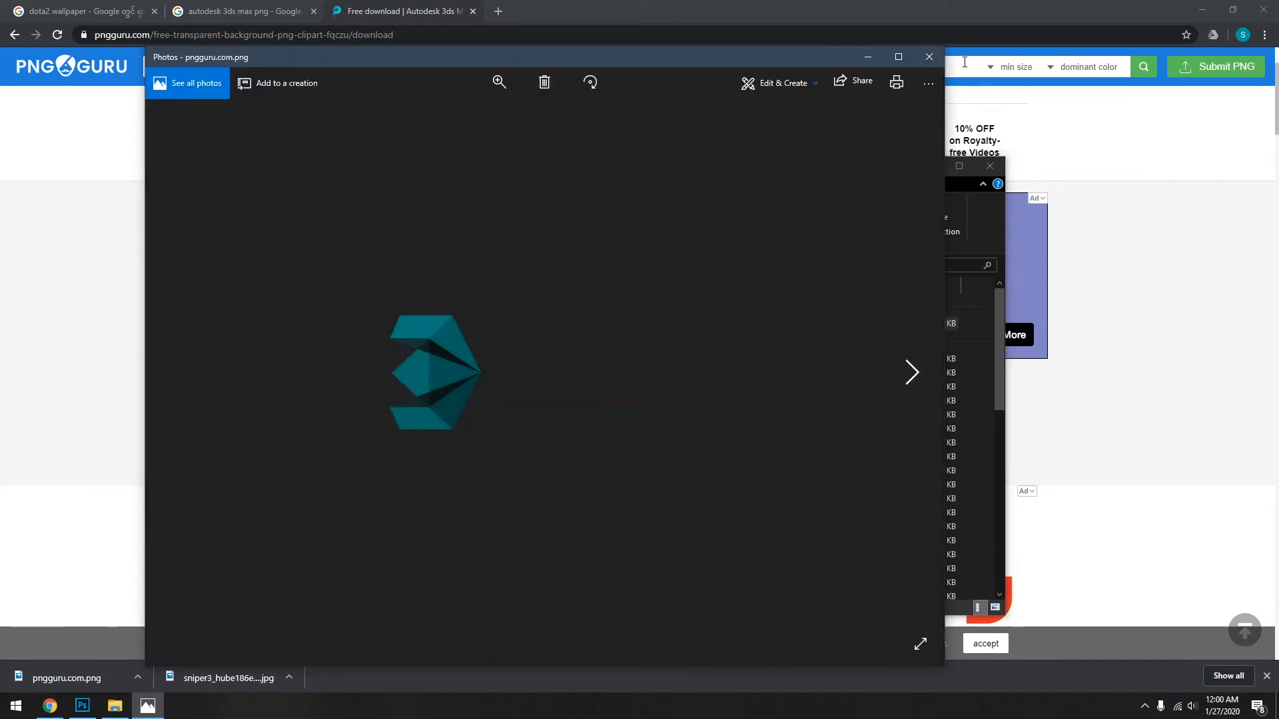
{"action": "left_click", "coordinate": [922, 63]}
{"action": "left_click_drag", "start_coordinate": [595, 325], "coordinate": [333, 130]}
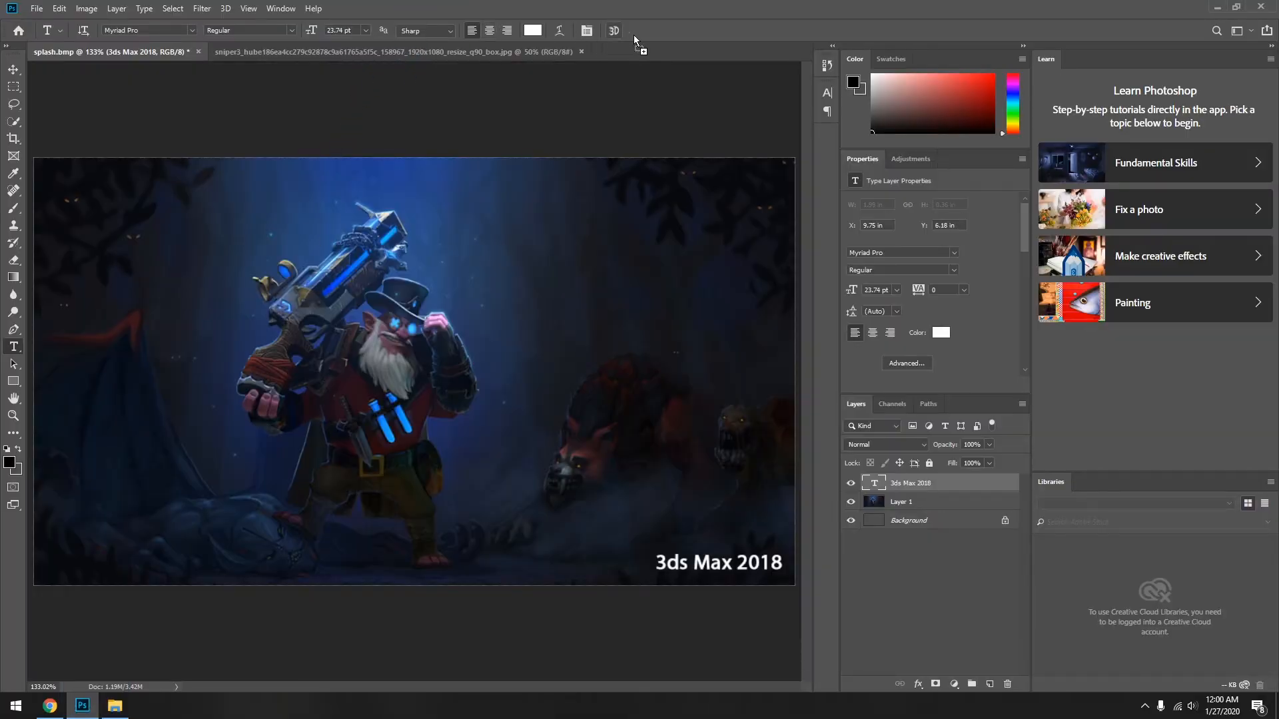
{"action": "left_click_drag", "start_coordinate": [643, 46], "coordinate": [643, 47]}
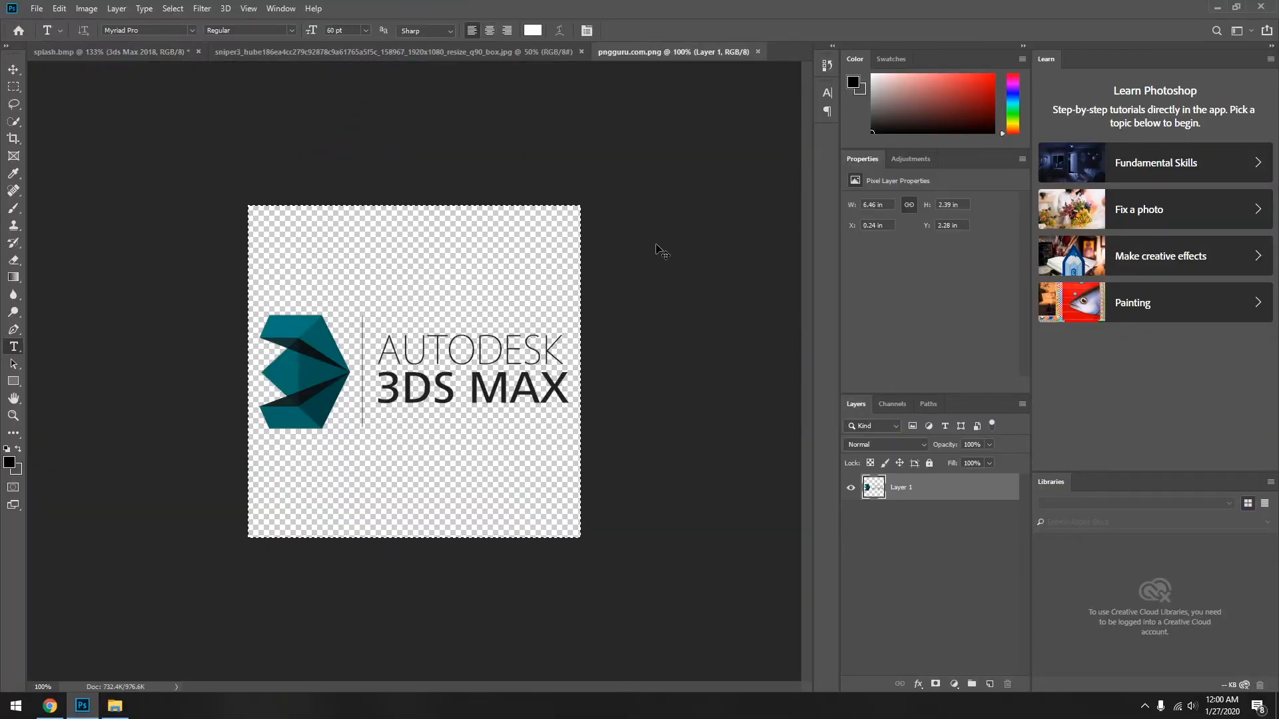
- Copy the whole logo image into splash.bmp as a new layer and move it toward the canvas's upper left
{"action": "left_click_drag", "start_coordinate": [297, 155], "coordinate": [507, 345]}
{"action": "key", "text": "v"}
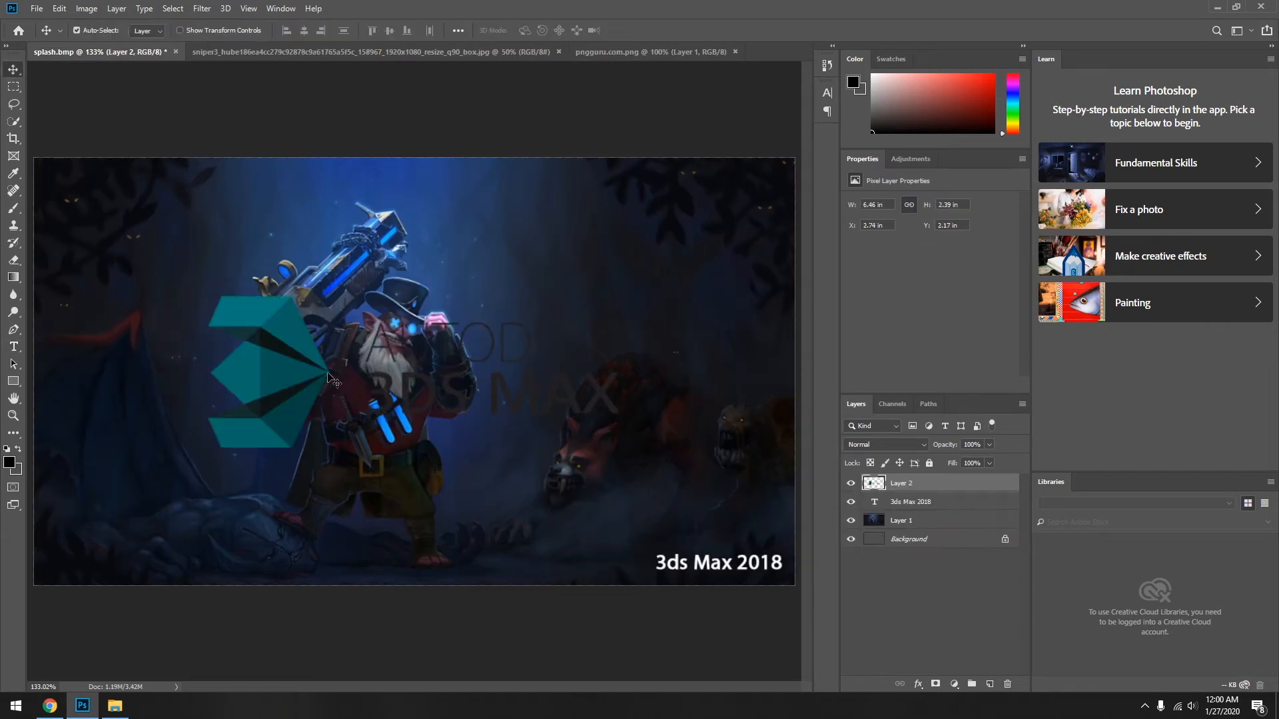
{"action": "left_click_drag", "start_coordinate": [294, 364], "coordinate": [178, 272]}
- Scale the logo layer down to about 1.49 × 0.55 in with Free Transform and place it in the canvas's upper-left corner
{"action": "key", "text": "ctrl+t"}
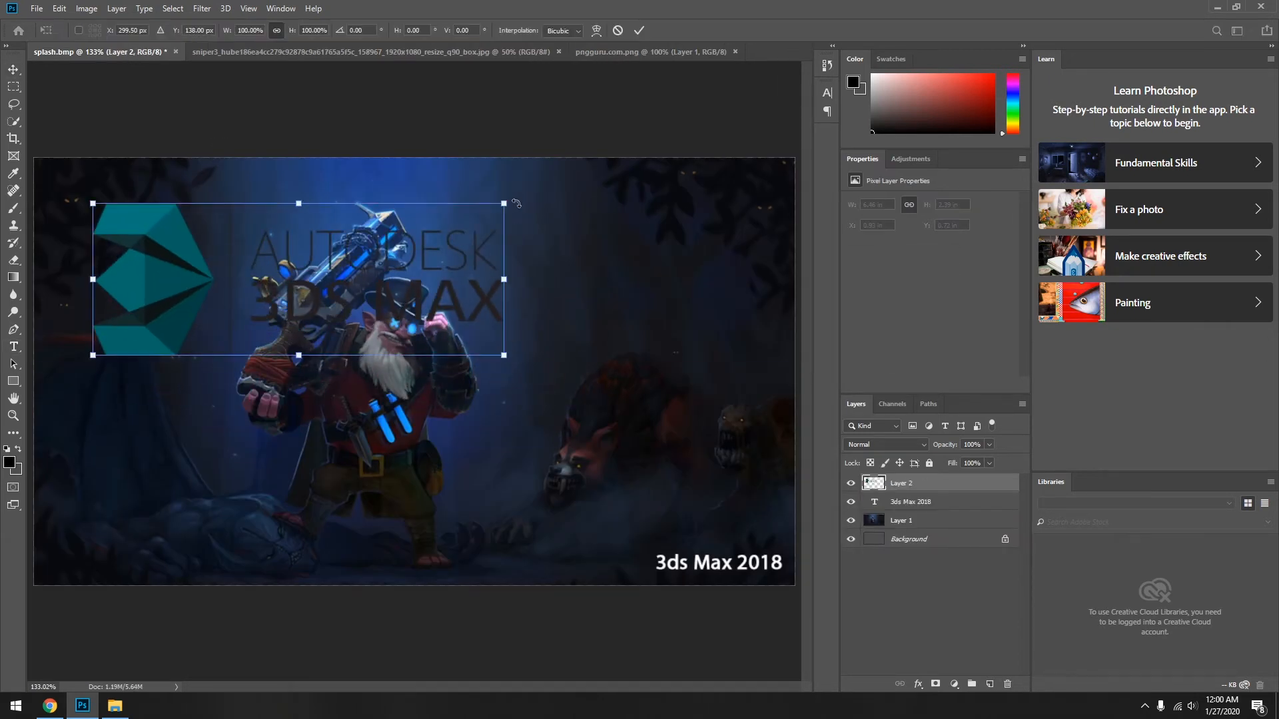
{"action": "left_click_drag", "start_coordinate": [504, 203], "coordinate": [255, 303]}
{"action": "left_click_drag", "start_coordinate": [204, 341], "coordinate": [152, 212]}
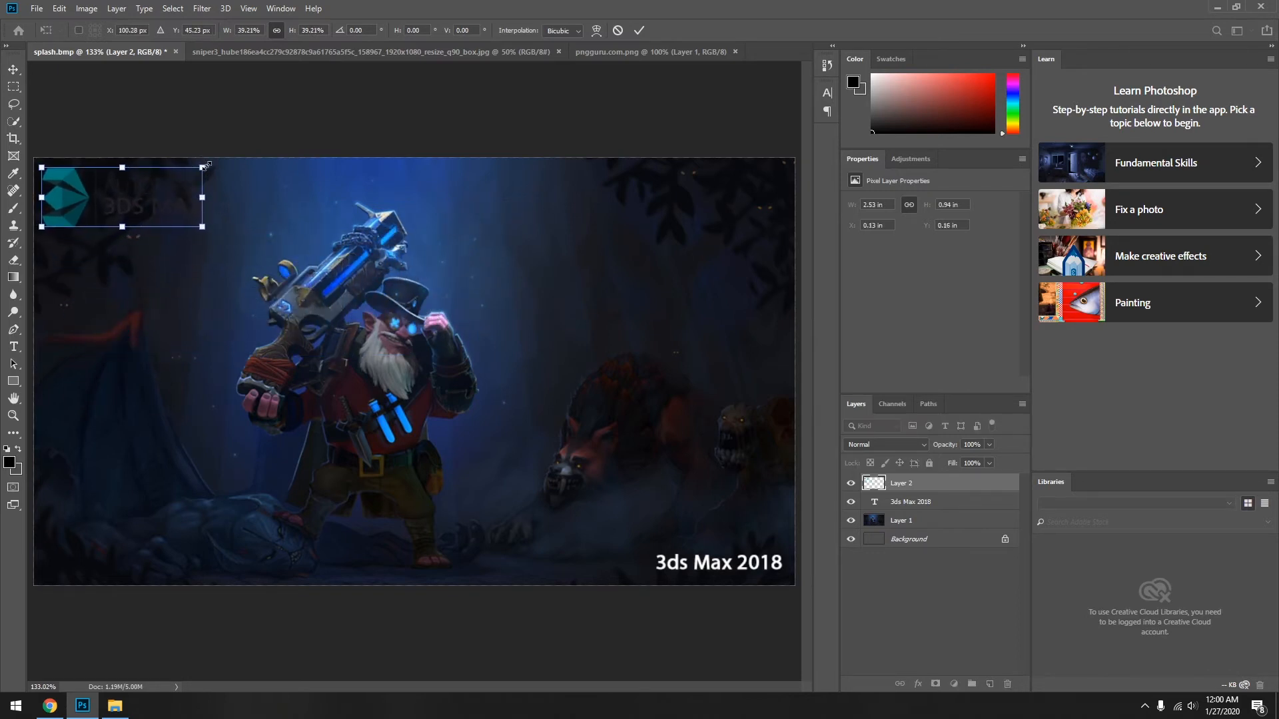
{"action": "left_click_drag", "start_coordinate": [204, 167], "coordinate": [149, 186]}
{"action": "key", "text": "Return"}
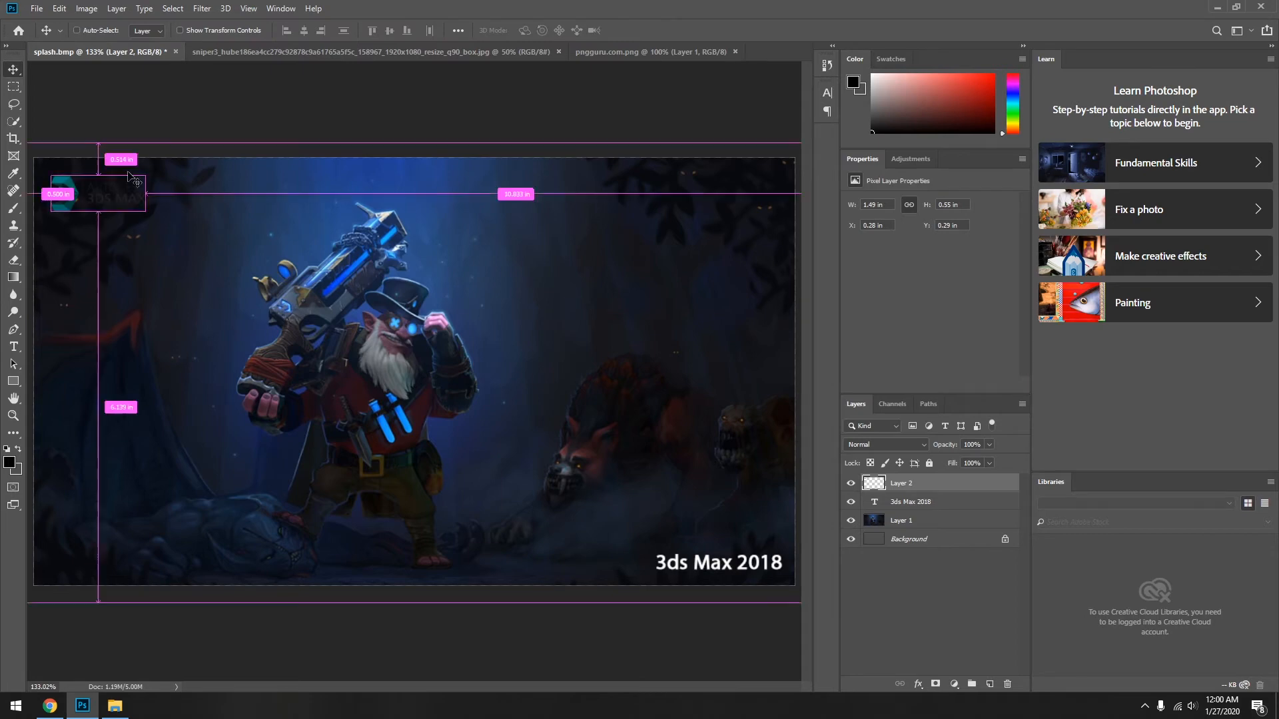
- Marquee-select the logo's divider and AUTODESK 3DS MAX lettering, invert their colors to white, and clear the selection
{"action": "key", "text": "ctrl+plus"}
{"action": "key", "text": "ctrl+plus"}
{"action": "key", "text": "ctrl+plus"}
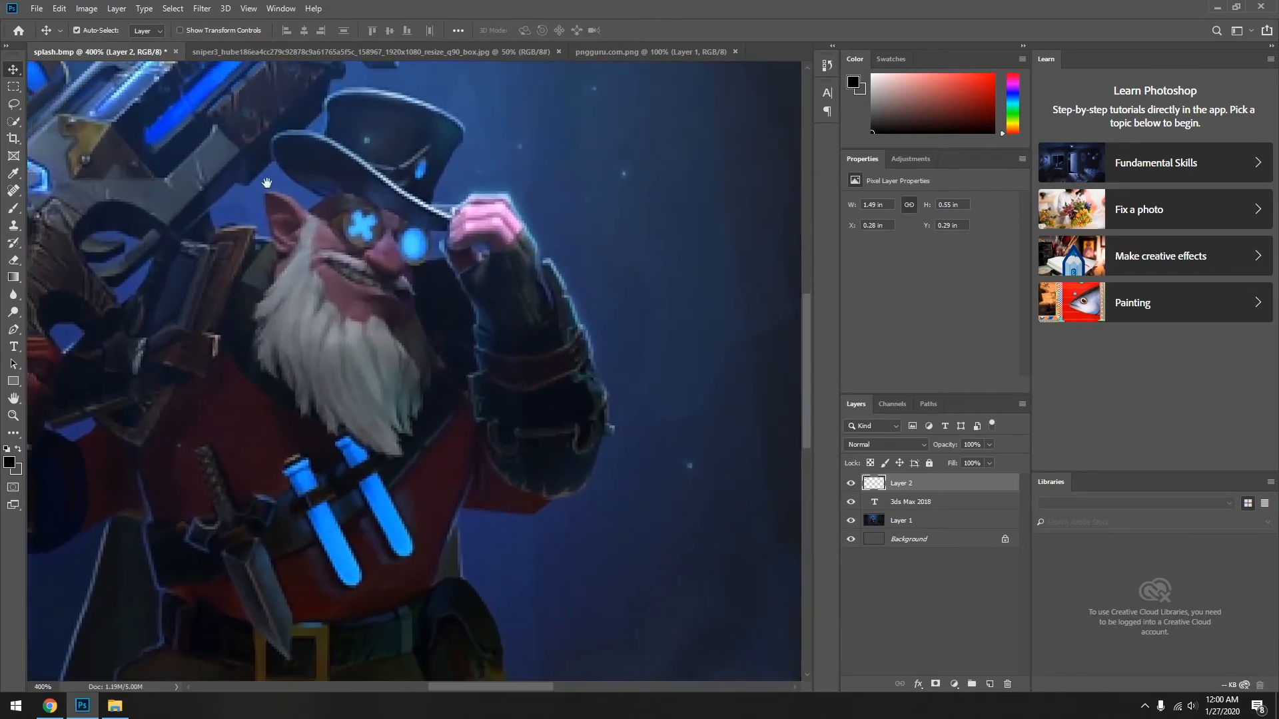
{"action": "left_click_drag", "start_coordinate": [266, 186], "coordinate": [324, 309]}
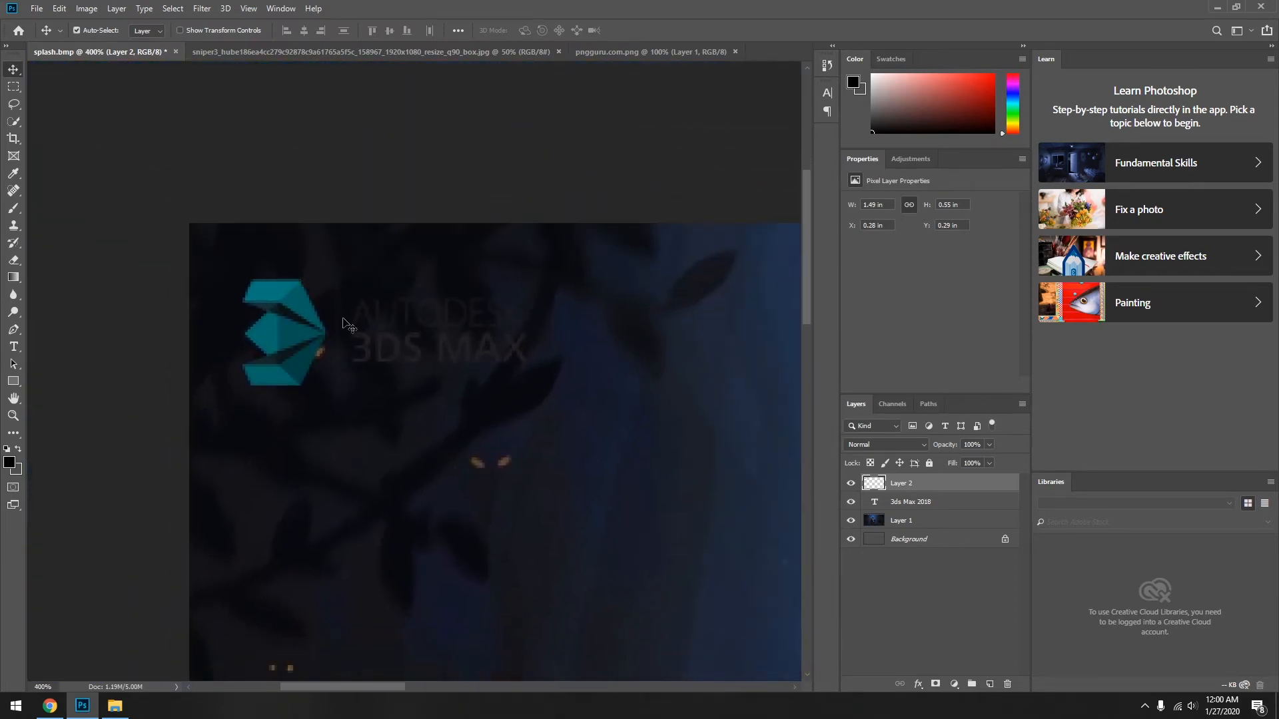
{"action": "key", "text": "m"}
{"action": "left_click_drag", "start_coordinate": [327, 263], "coordinate": [594, 406]}
{"action": "key", "text": "ctrl+d"}
{"action": "key", "text": "ctrl+z"}
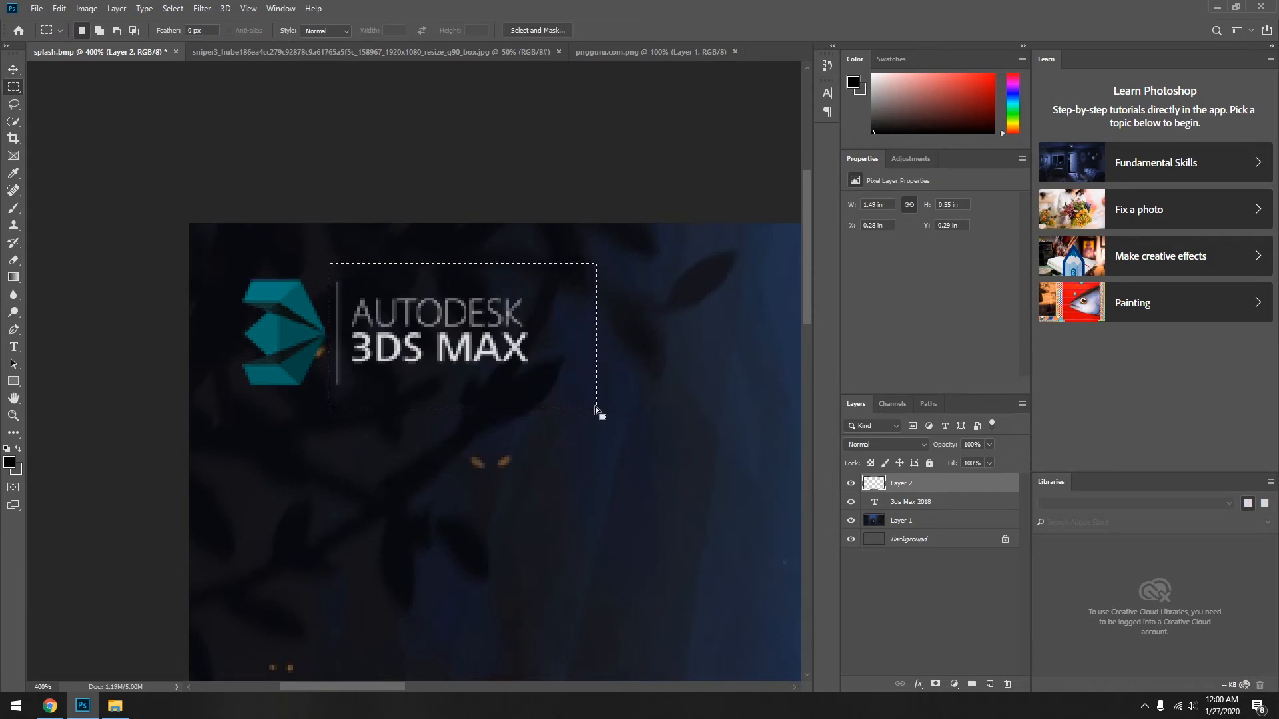
{"action": "key", "text": "ctrl+d"}
{"action": "key", "text": "ctrl+0"}
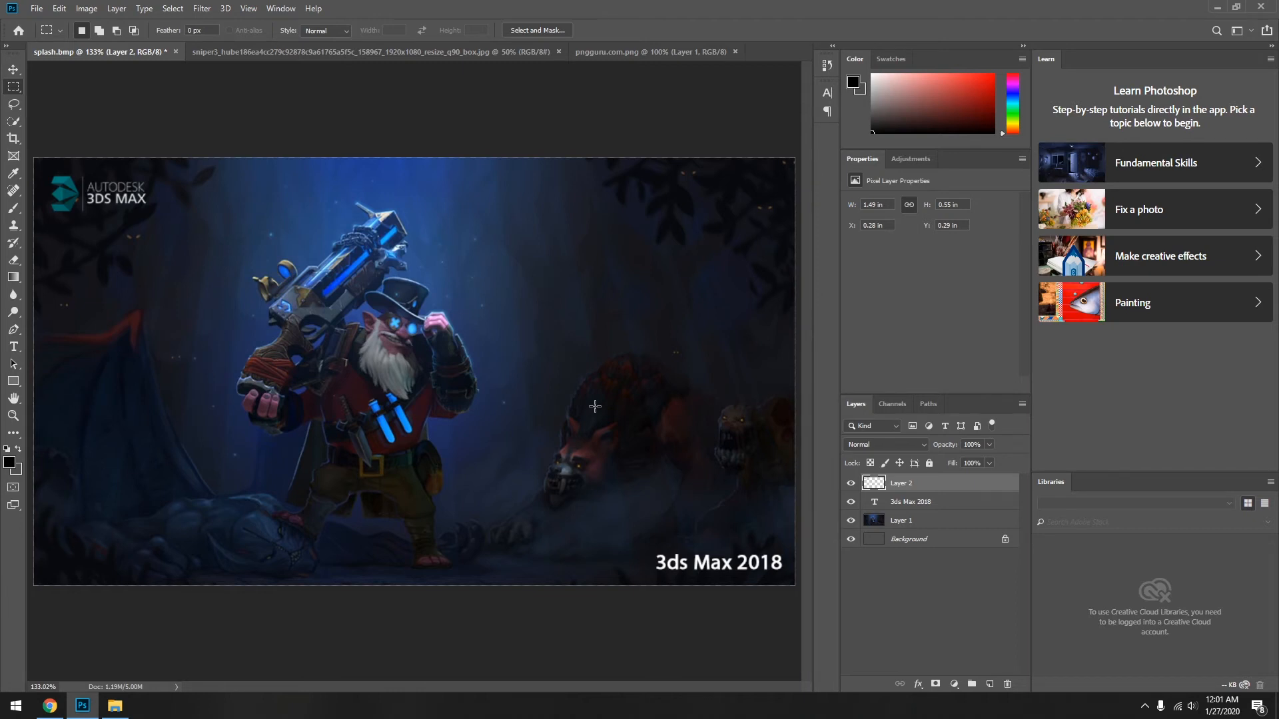
- Merge all the layers, from Layer 2 down to Background, into one and save splash.bmp
{"action": "left_click", "coordinate": [937, 541], "text": "shift"}
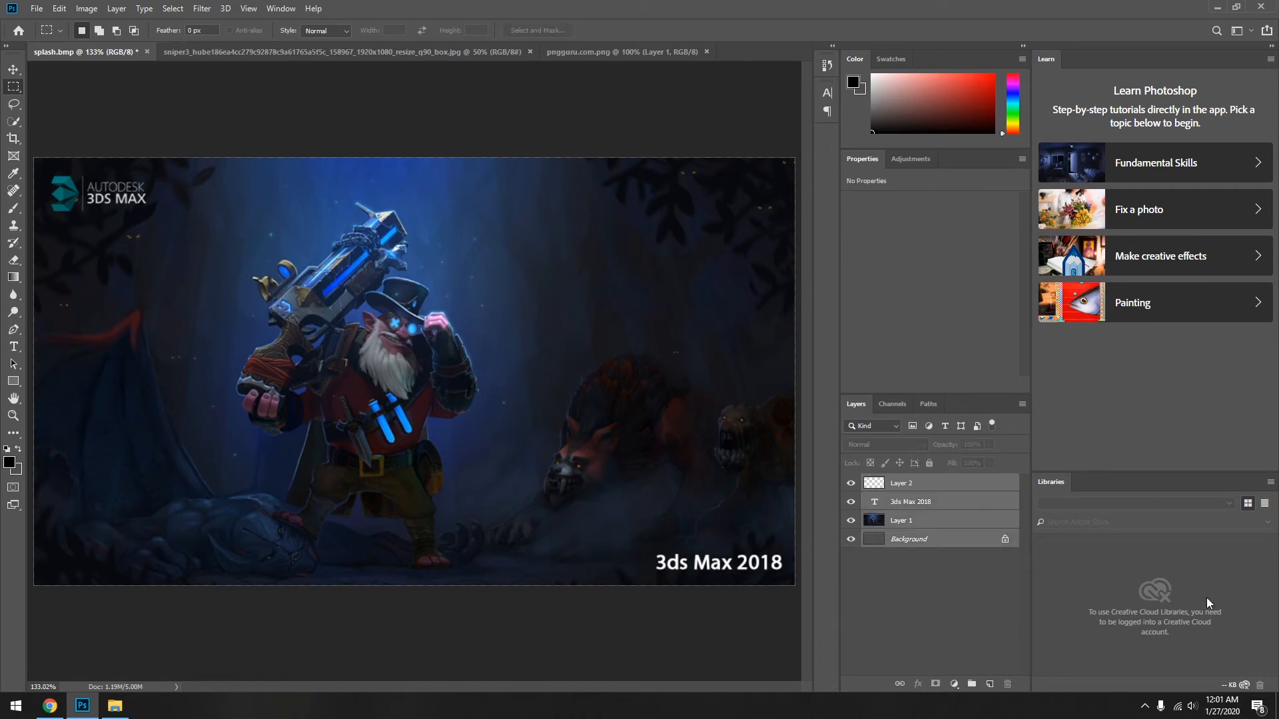
{"action": "left_click", "coordinate": [940, 486]}
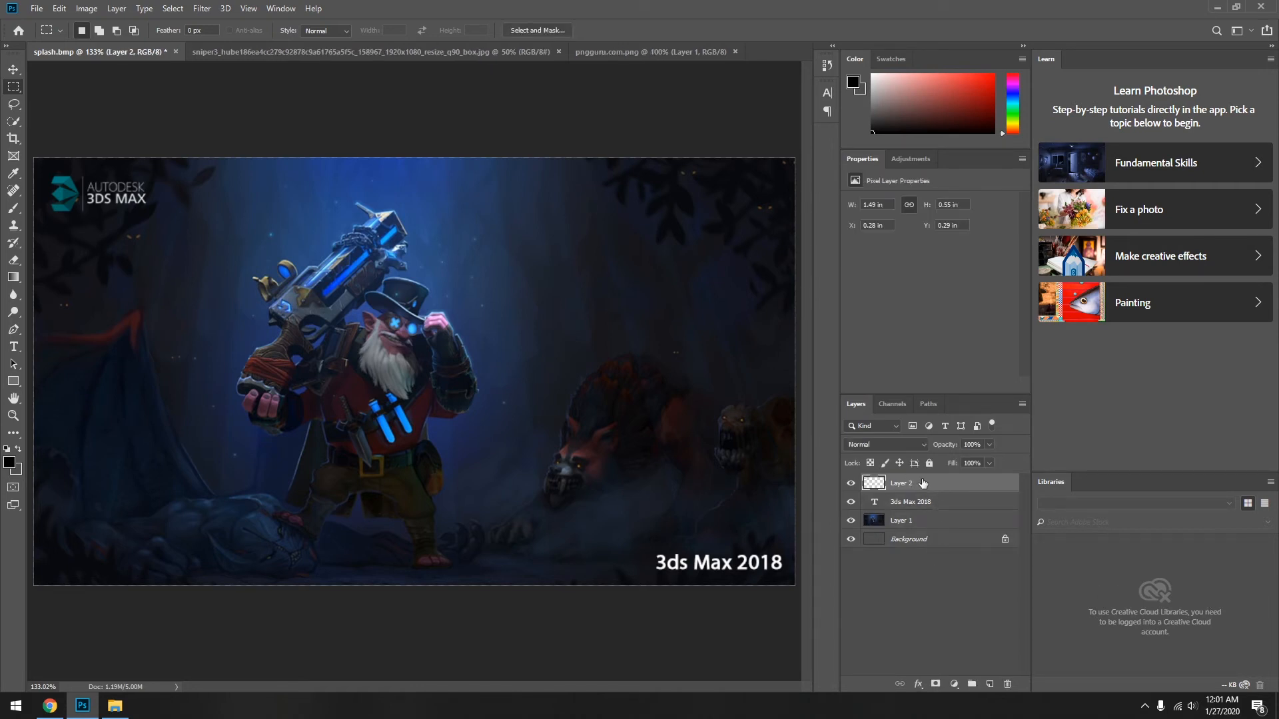
{"action": "left_click", "coordinate": [934, 541], "text": "shift"}
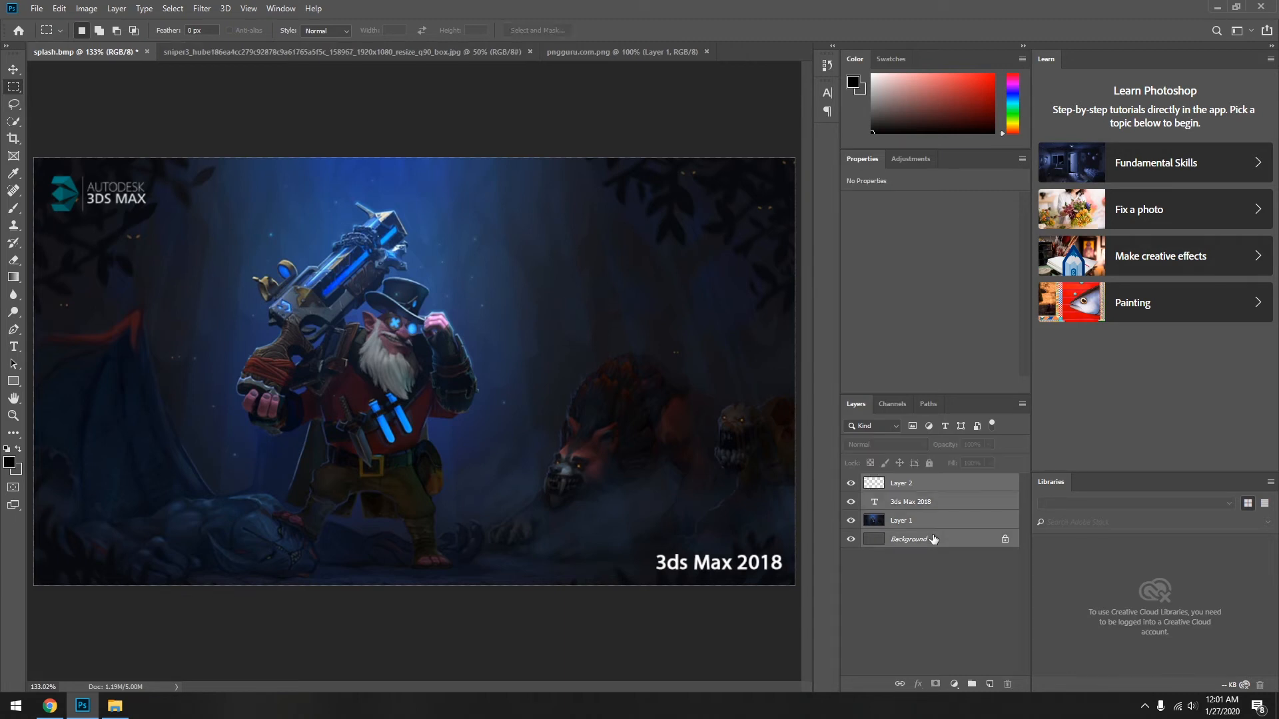
{"action": "key", "text": "ctrl+e"}
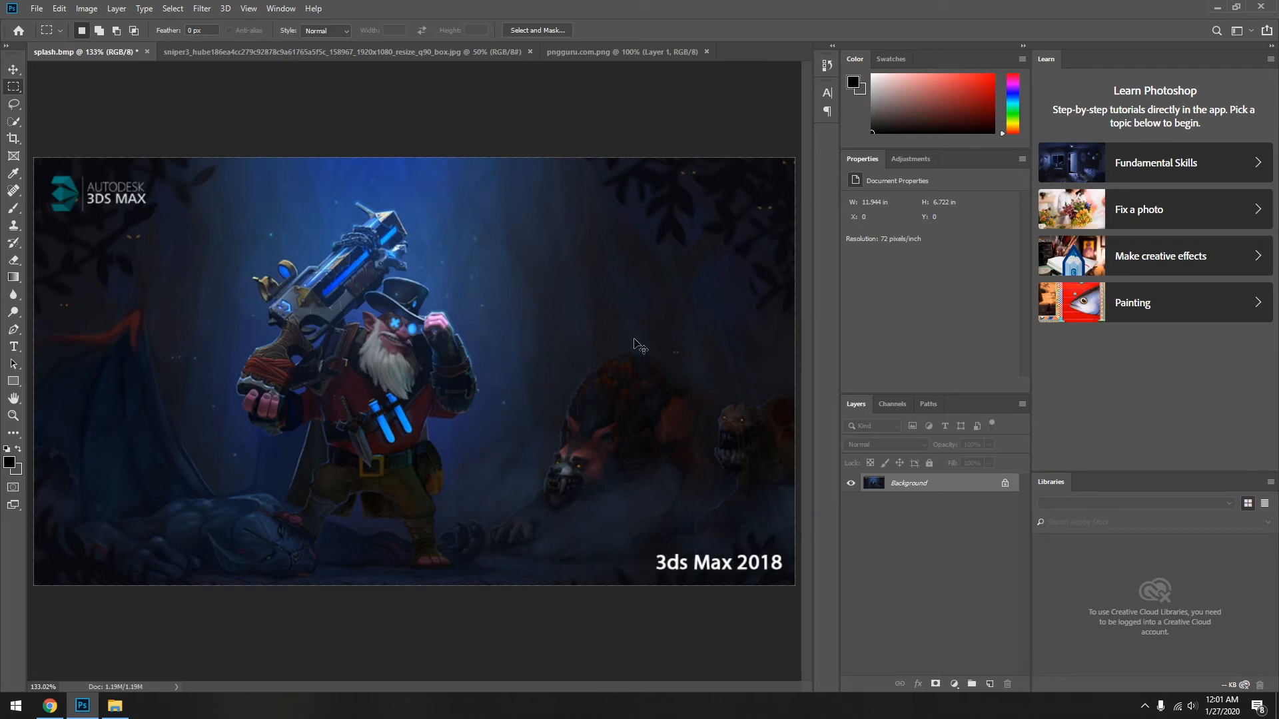
{"action": "key", "text": "ctrl+s"}
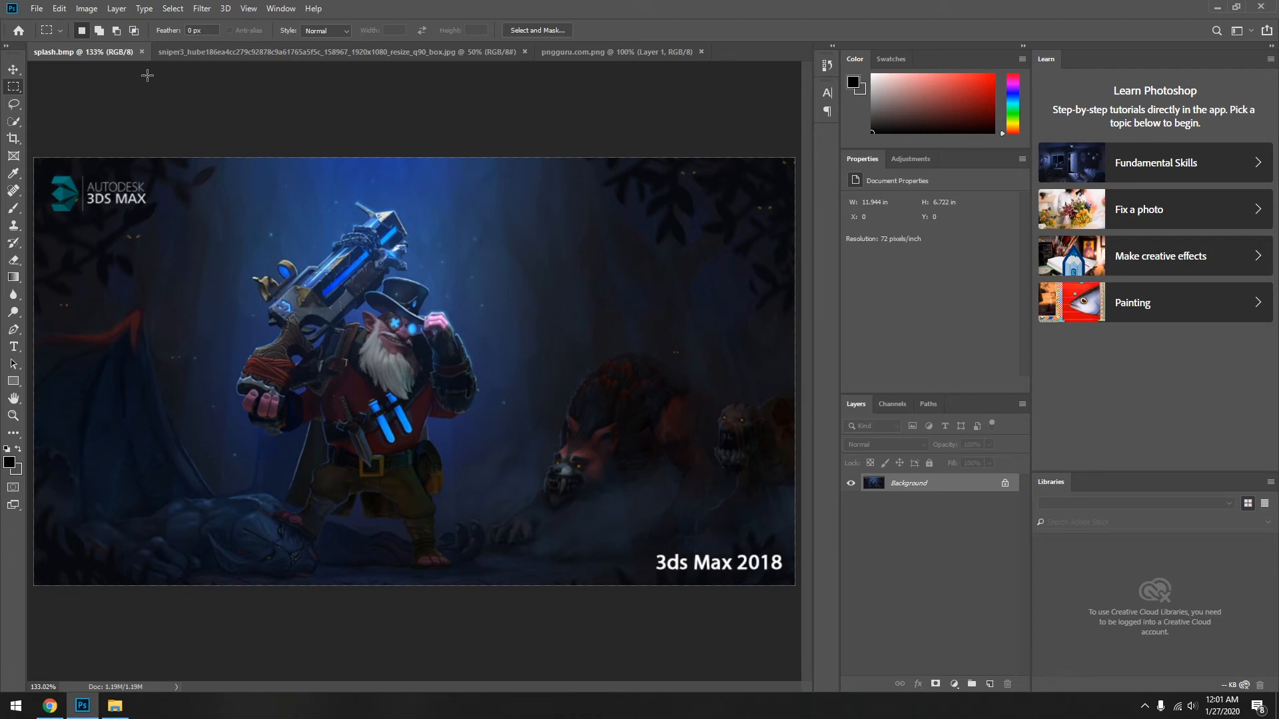
- Close all three open documents, quit Photoshop, and close the Downloads folder and Chrome windows
{"action": "left_click", "coordinate": [143, 52]}
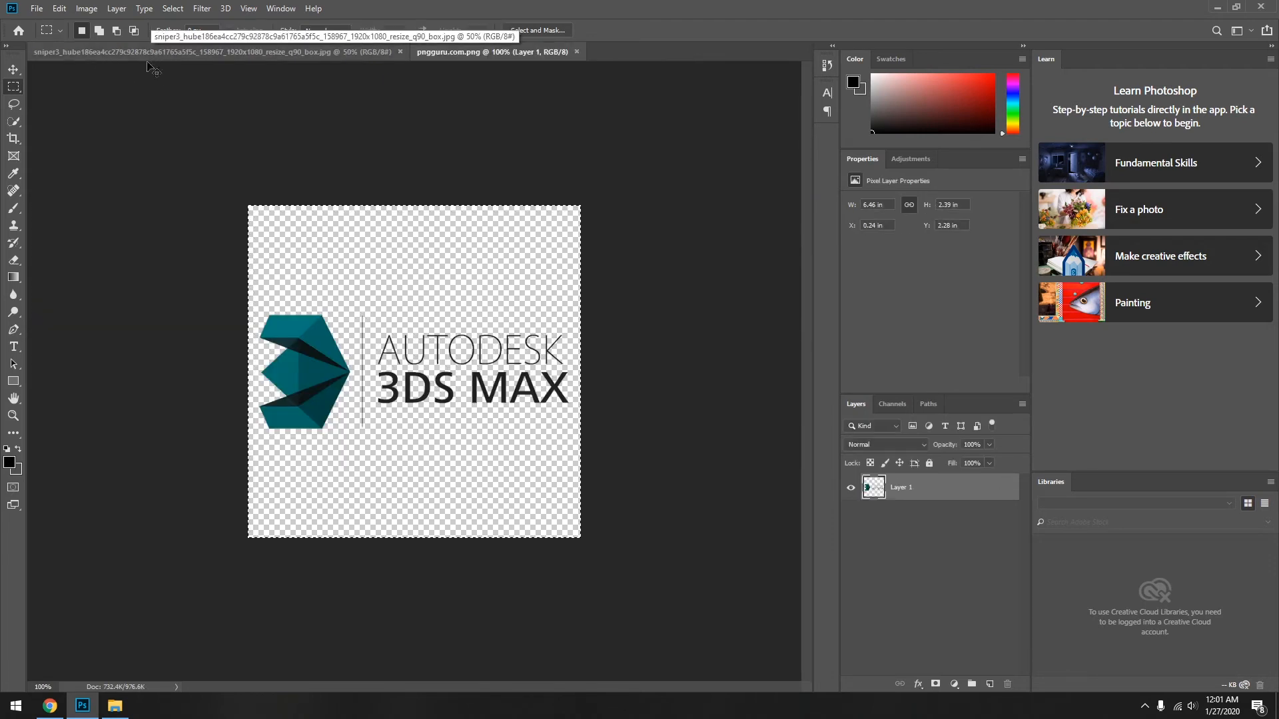
{"action": "key", "text": "ctrl+w"}
{"action": "key", "text": "ctrl+w"}
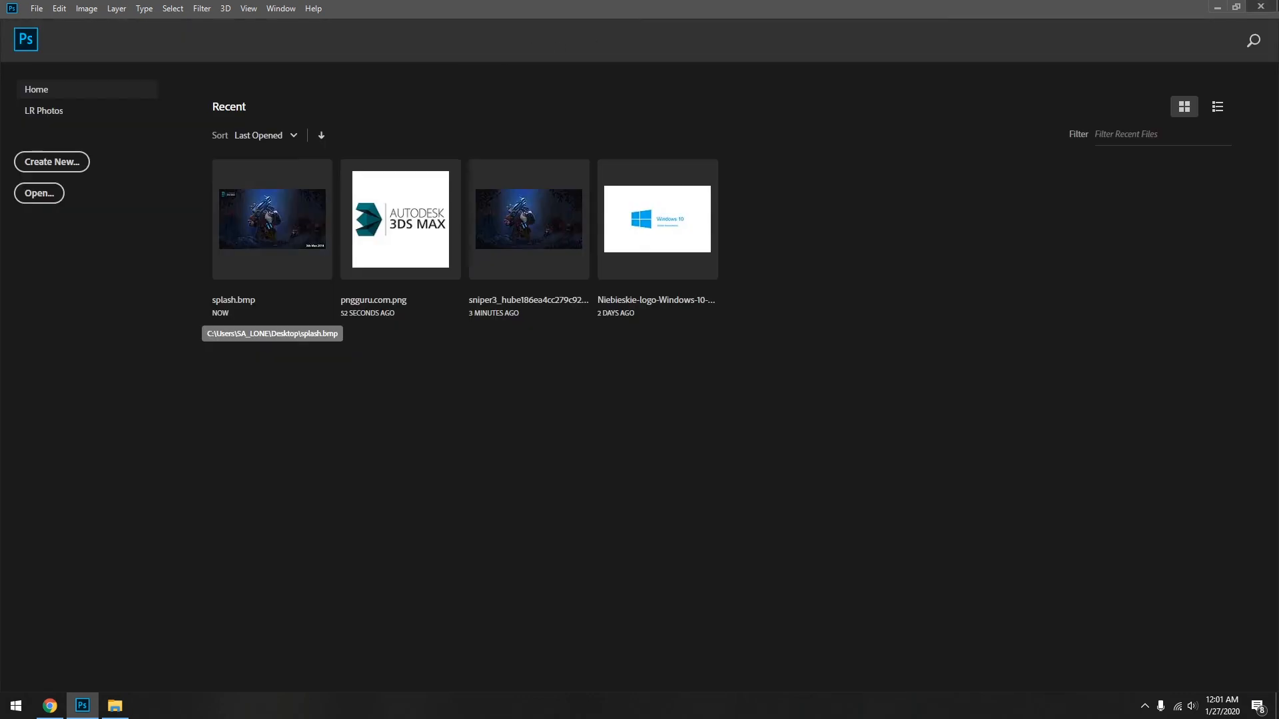
{"action": "key", "text": "ctrl+q"}
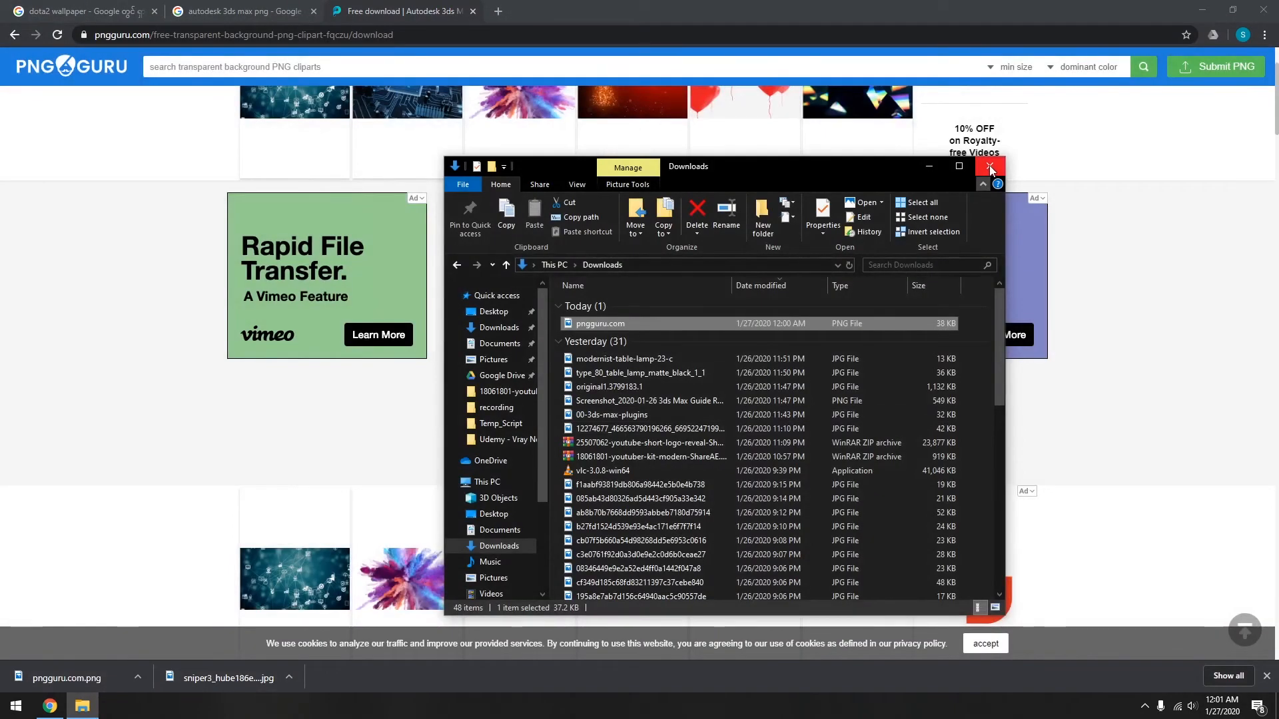
{"action": "left_click", "coordinate": [989, 165]}
{"action": "left_click", "coordinate": [1264, 11]}
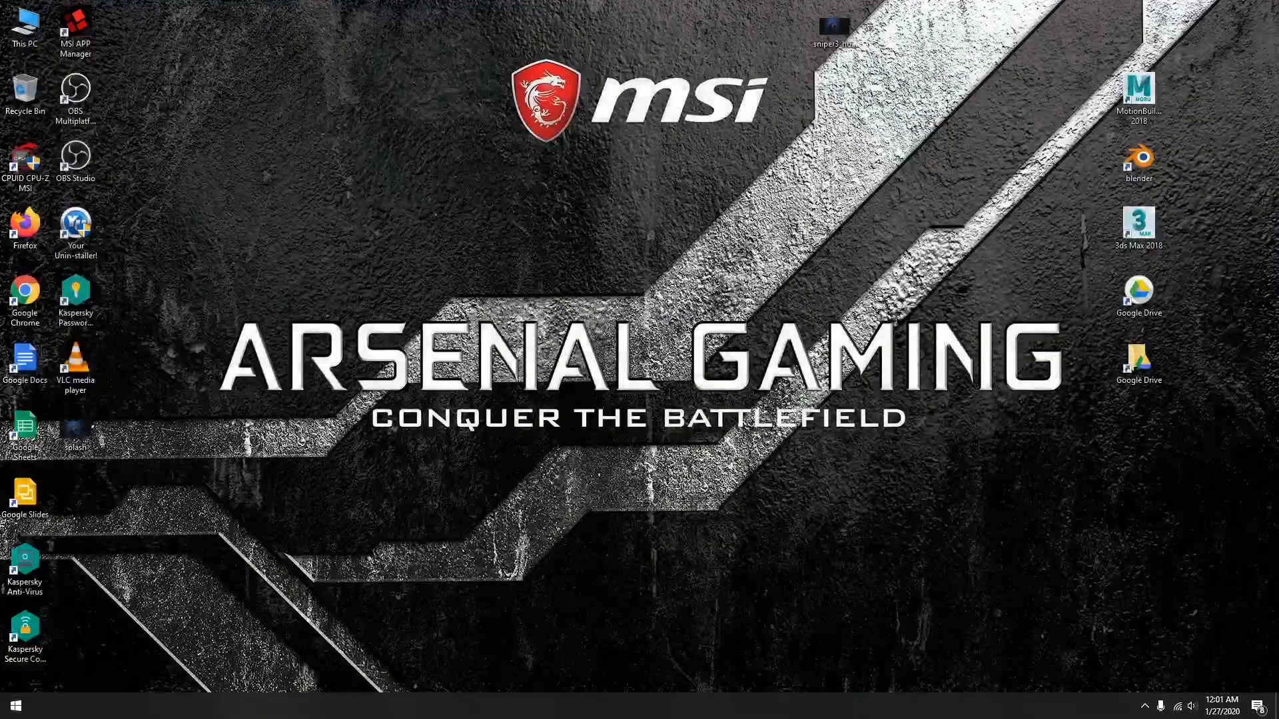
- Open the desktop's splash.bmp in Photos to check the finished image, and close the viewer
{"action": "left_click", "coordinate": [837, 36]}
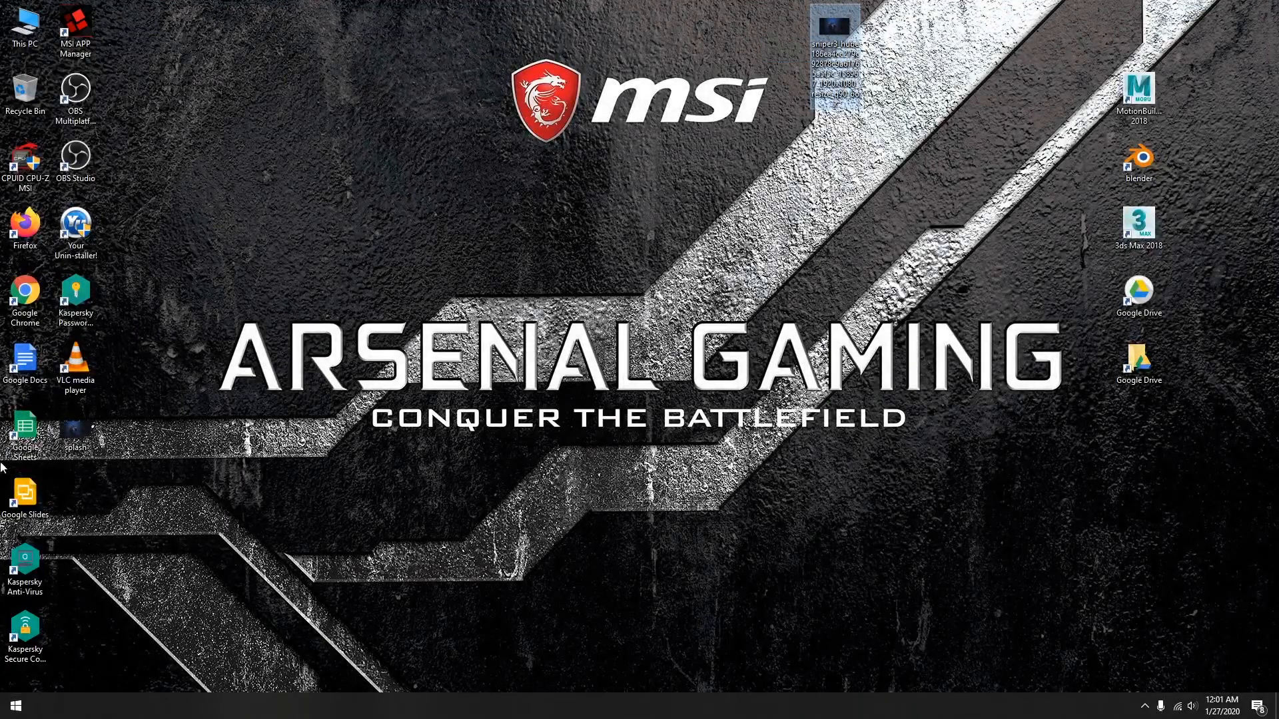
{"action": "double_click", "coordinate": [68, 437]}
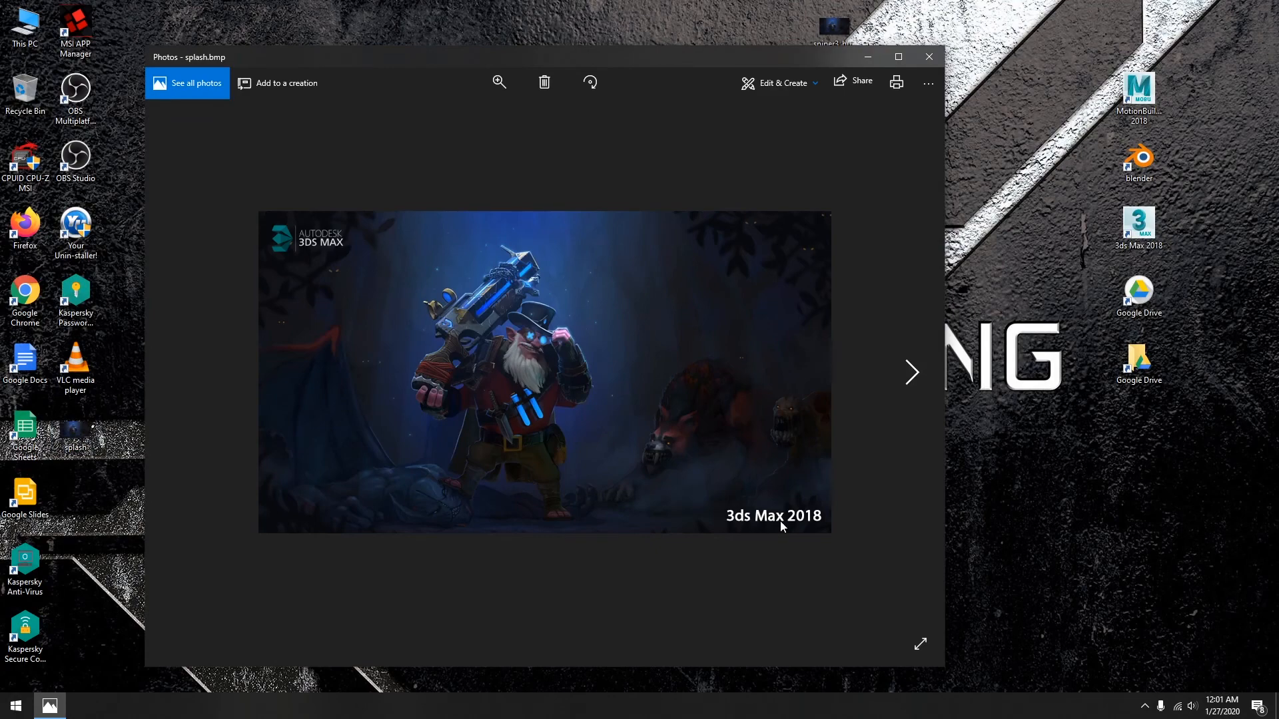
{"action": "left_click", "coordinate": [936, 60]}
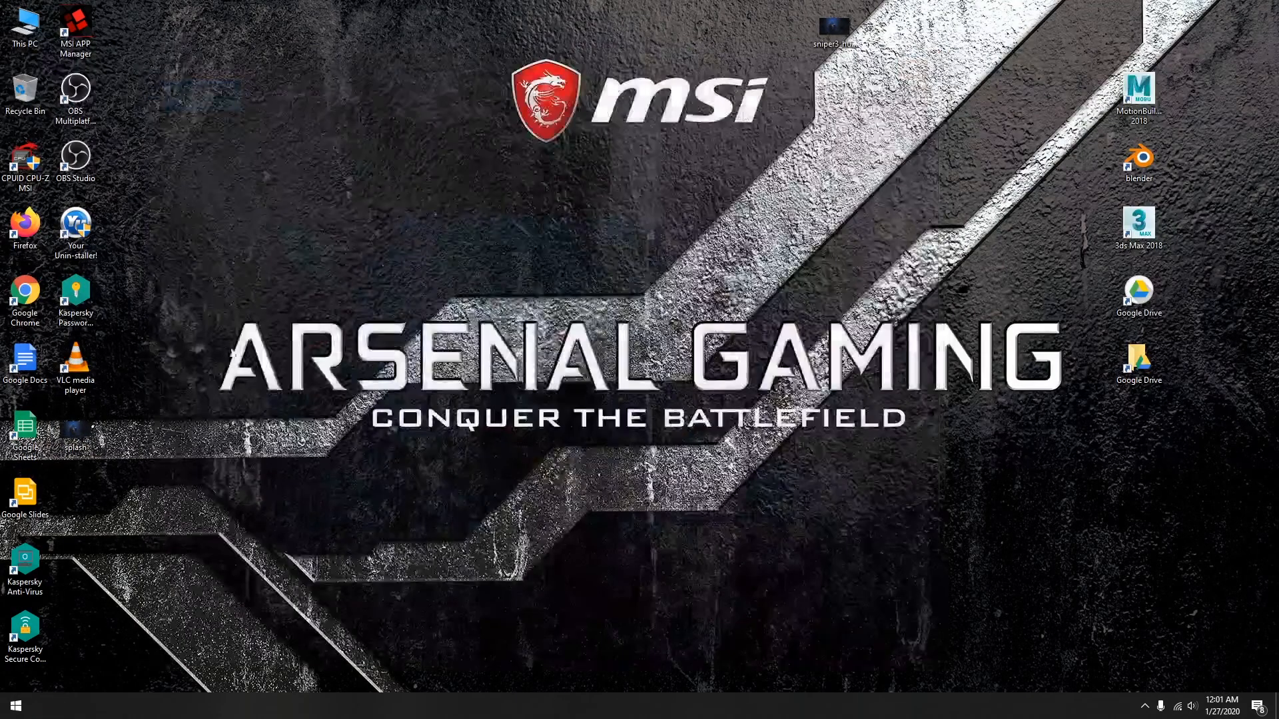
- Copy splash.bmp from the desktop and open the file location of the 3ds Max 2018 shortcut
{"action": "right_click", "coordinate": [79, 432]}
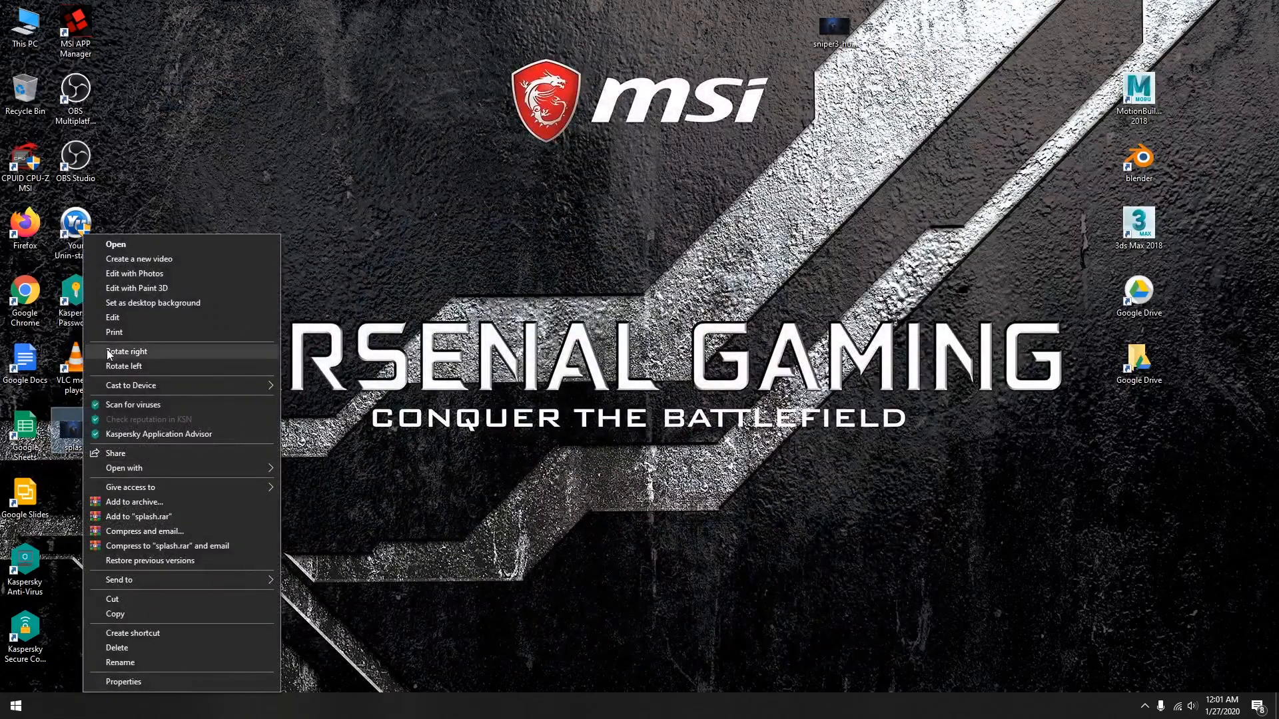
{"action": "left_click", "coordinate": [121, 617]}
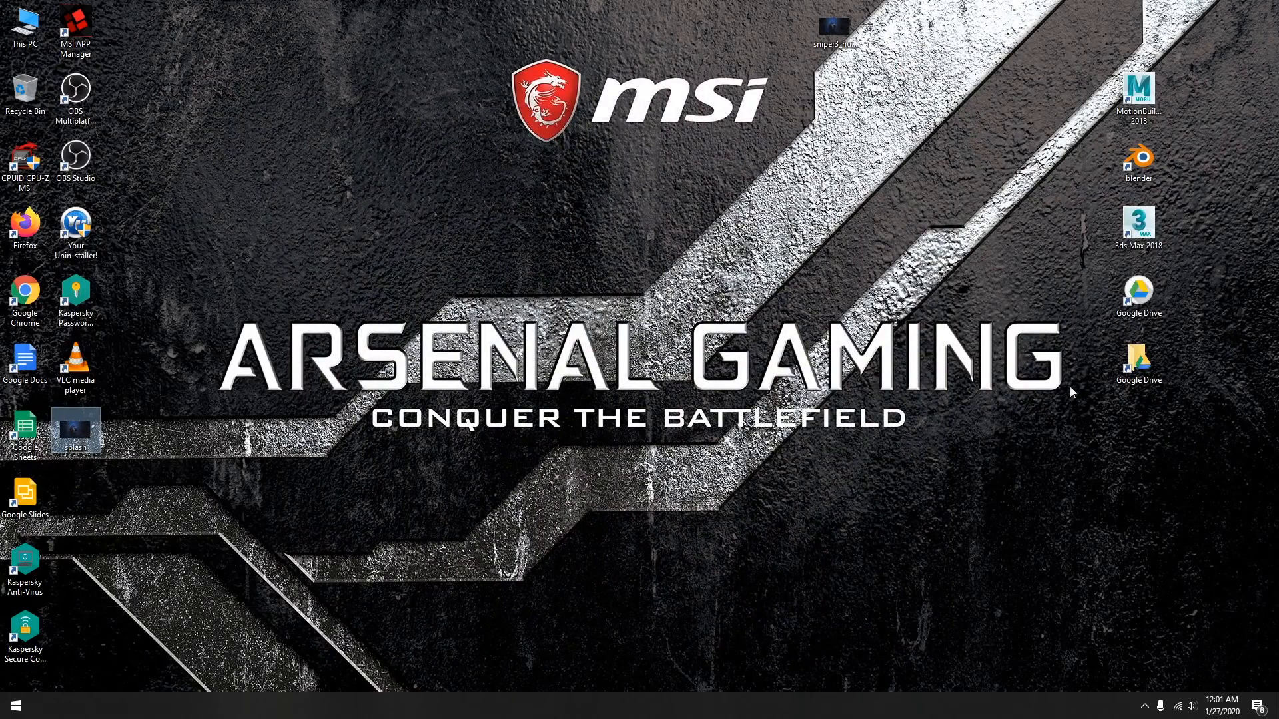
{"action": "right_click", "coordinate": [1149, 240]}
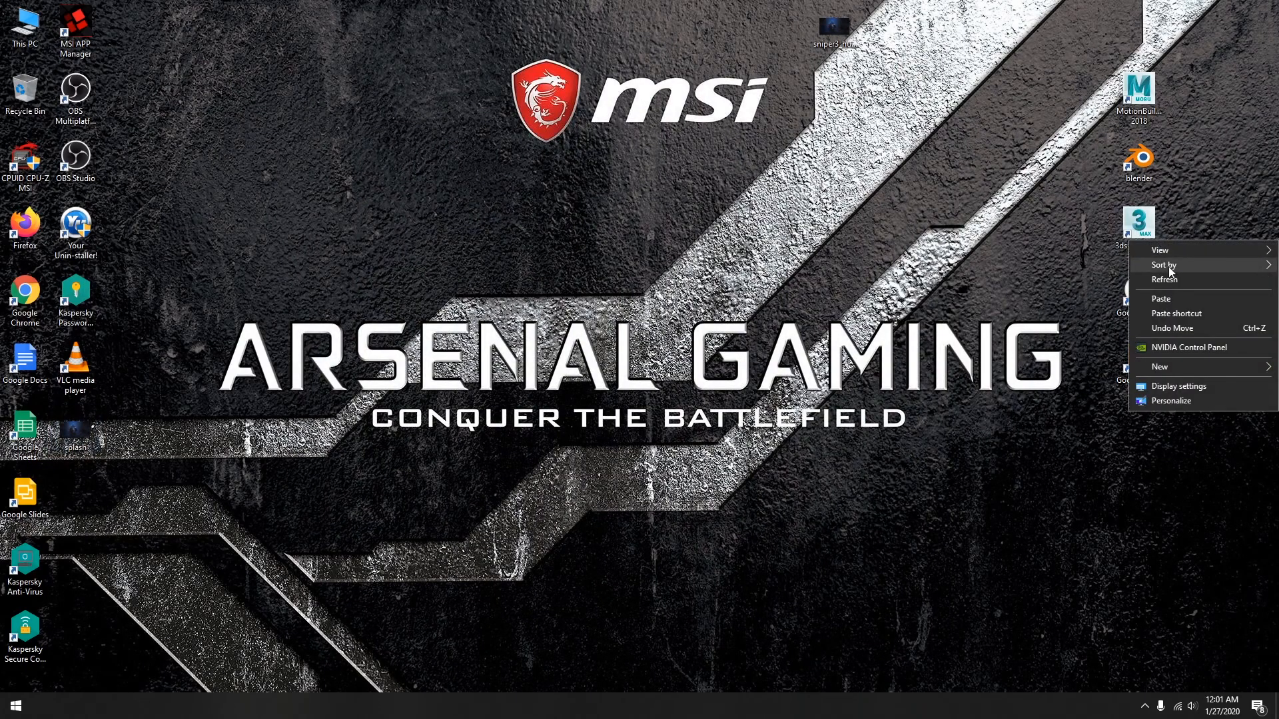
{"action": "left_click", "coordinate": [1139, 223]}
{"action": "right_click", "coordinate": [1139, 225]}
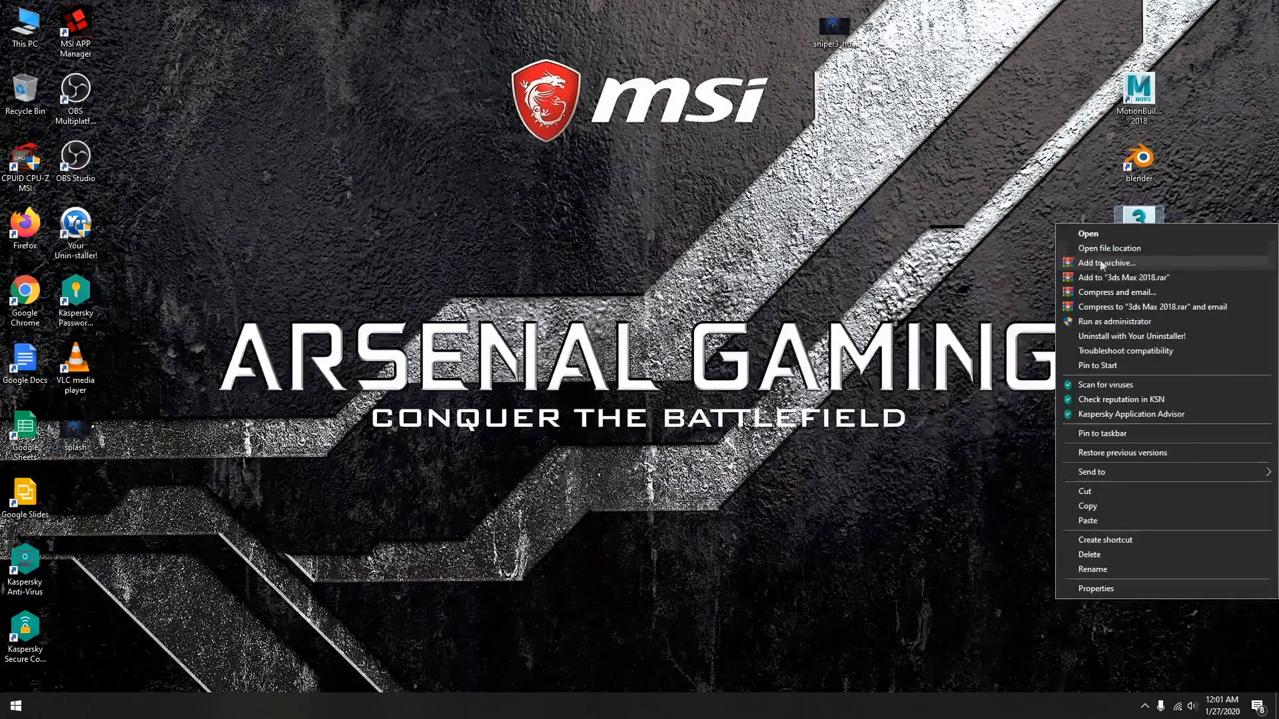
{"action": "left_click", "coordinate": [1148, 248]}
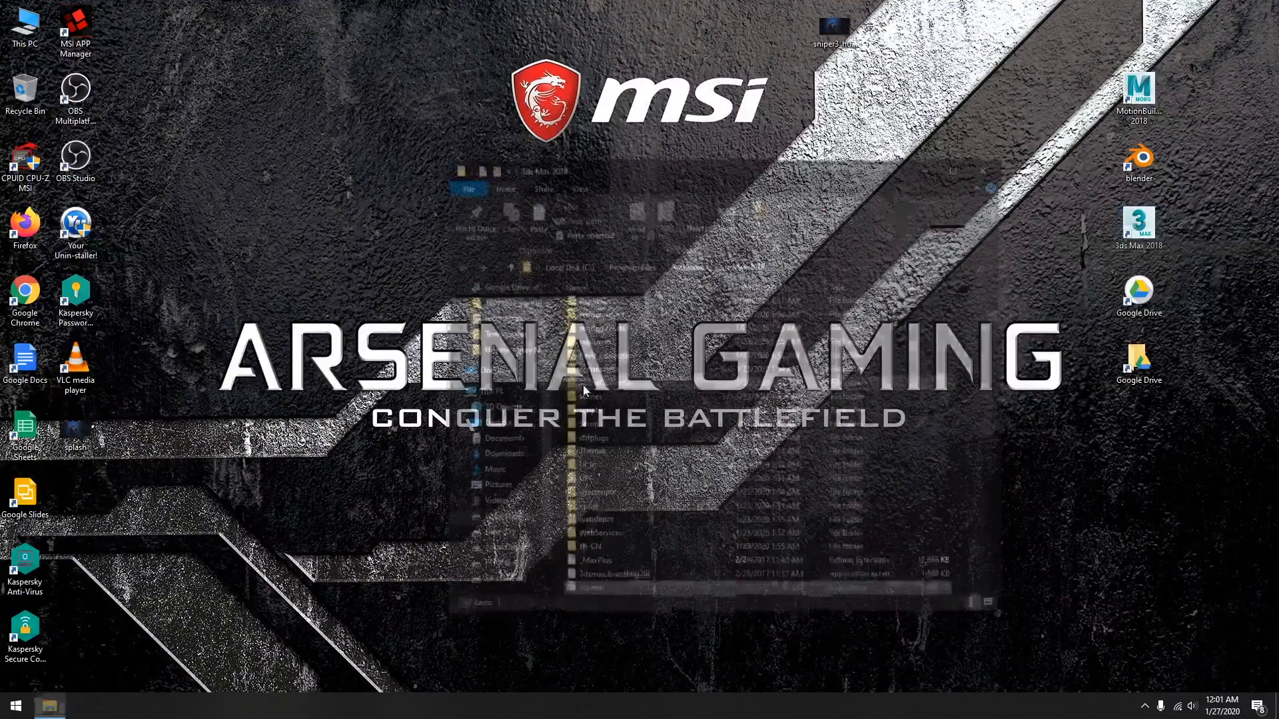
- Paste splash.bmp into the 3ds Max 2018 program folder, replacing the existing file with administrator permission, and close the folder
{"action": "right_click", "coordinate": [943, 353]}
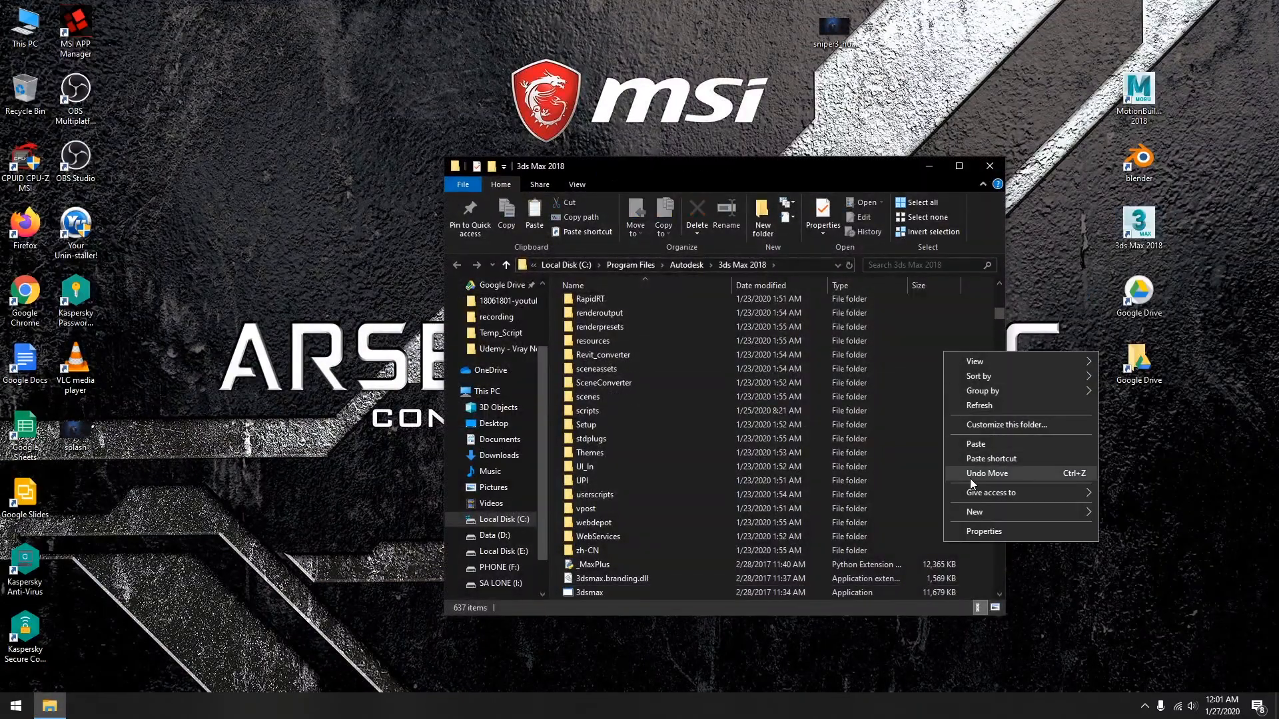
{"action": "left_click", "coordinate": [993, 444]}
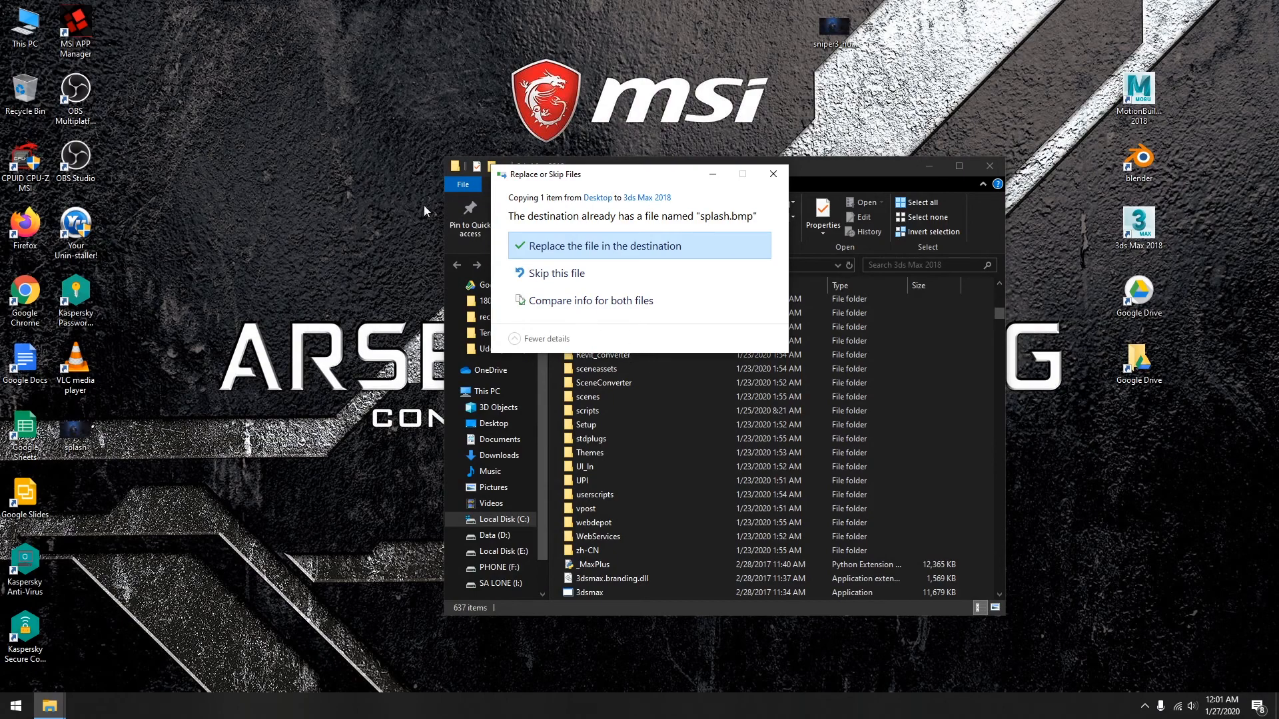
{"action": "left_click", "coordinate": [626, 256]}
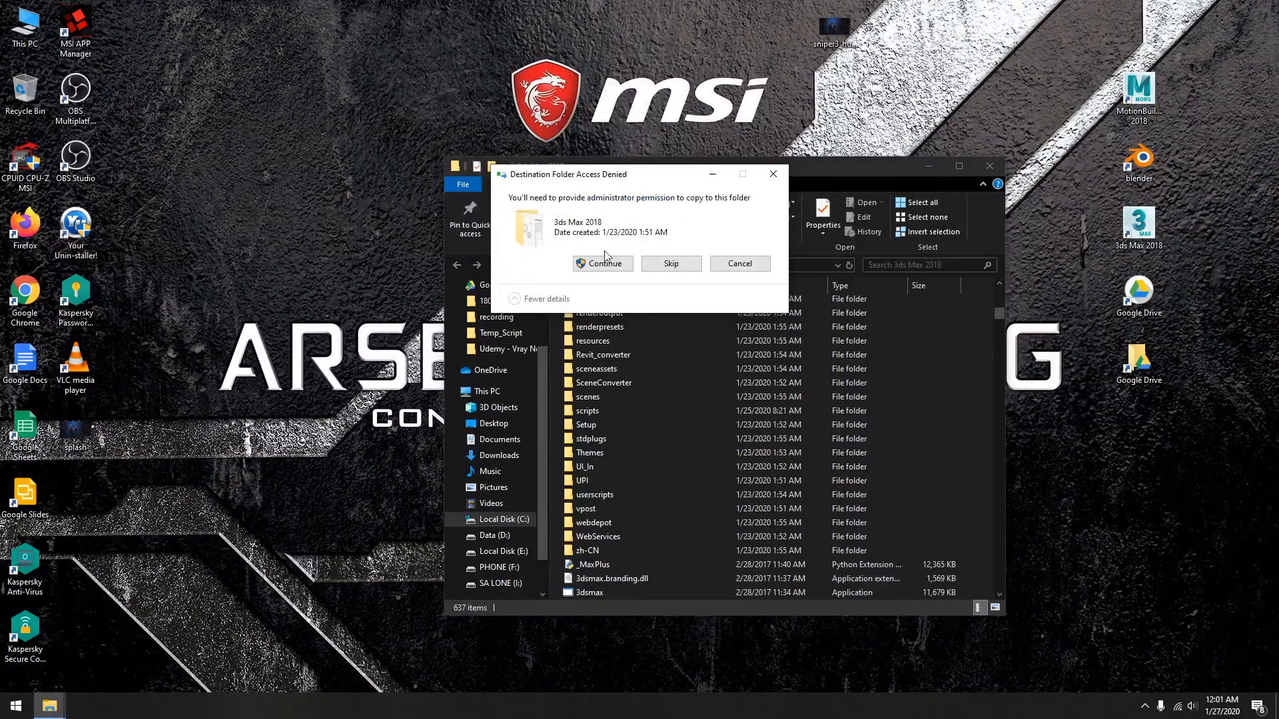
{"action": "left_click", "coordinate": [604, 264]}
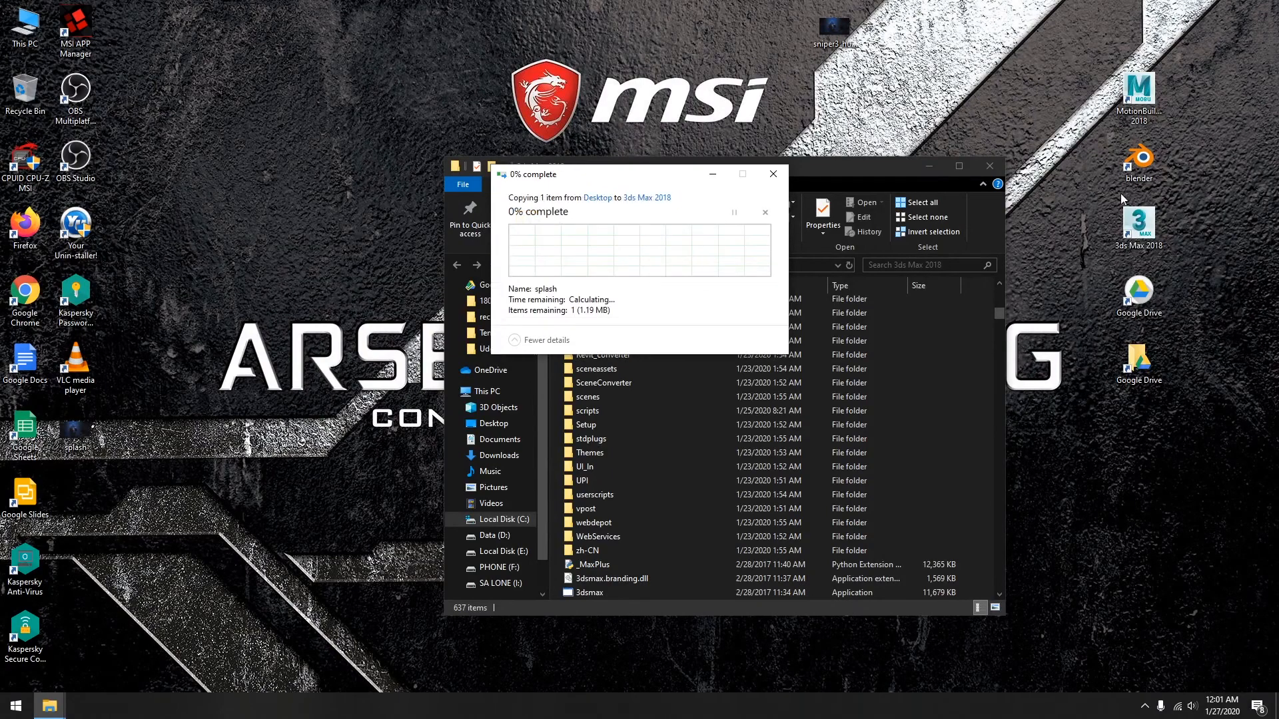
{"action": "left_click", "coordinate": [989, 165]}
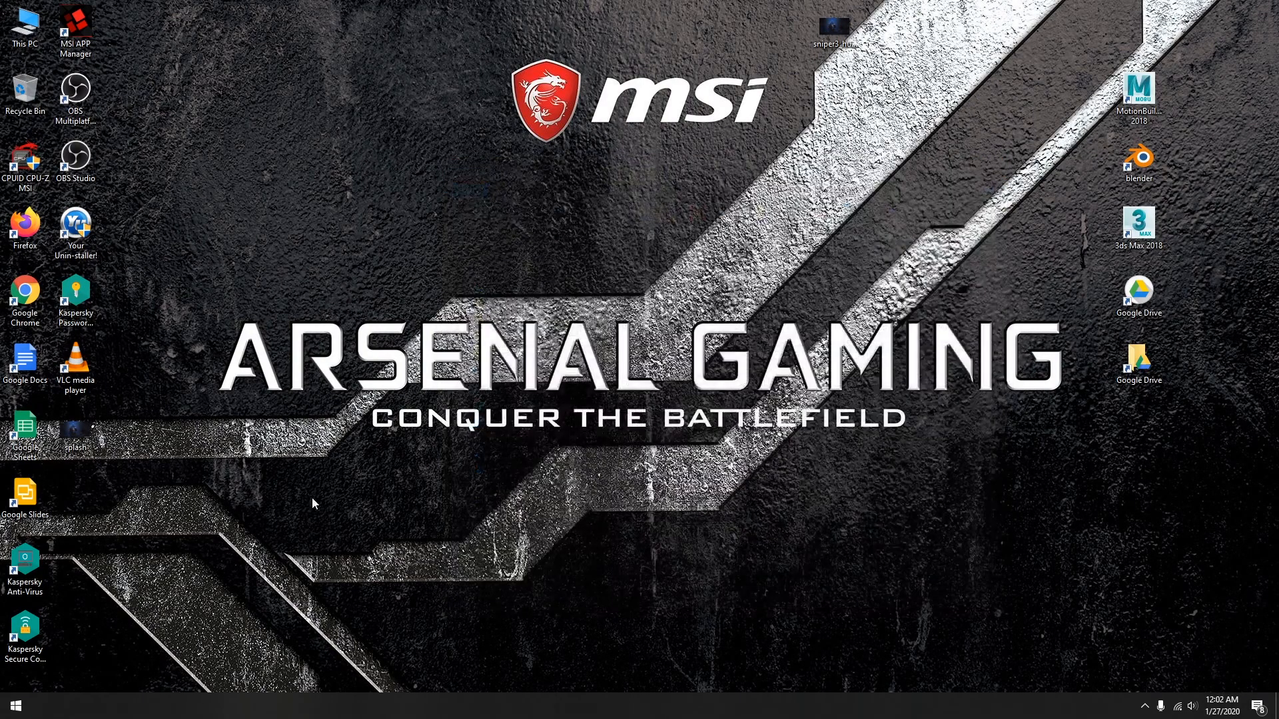
- Launch 3ds Max 2018 from the desktop shortcut to check its custom splash screen
{"action": "double_click", "coordinate": [1128, 225]}
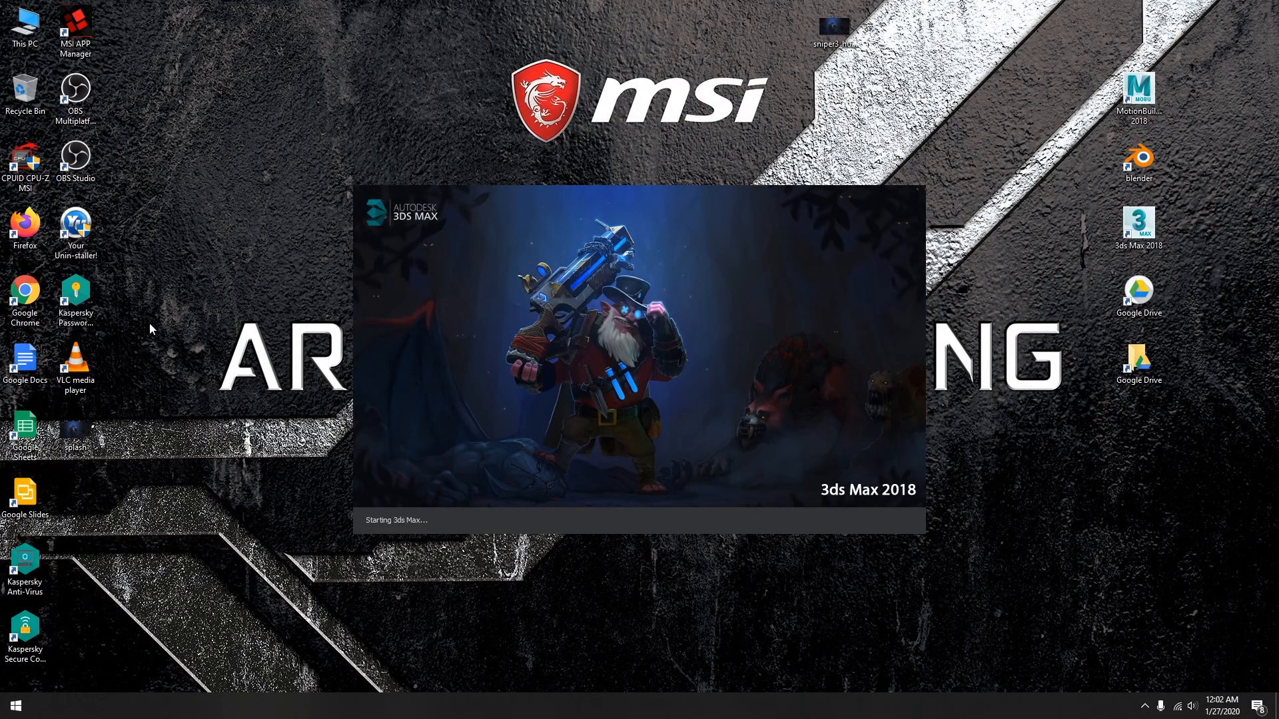
{"action": "right_click", "coordinate": [152, 266]}
{"action": "left_click", "coordinate": [173, 299]}
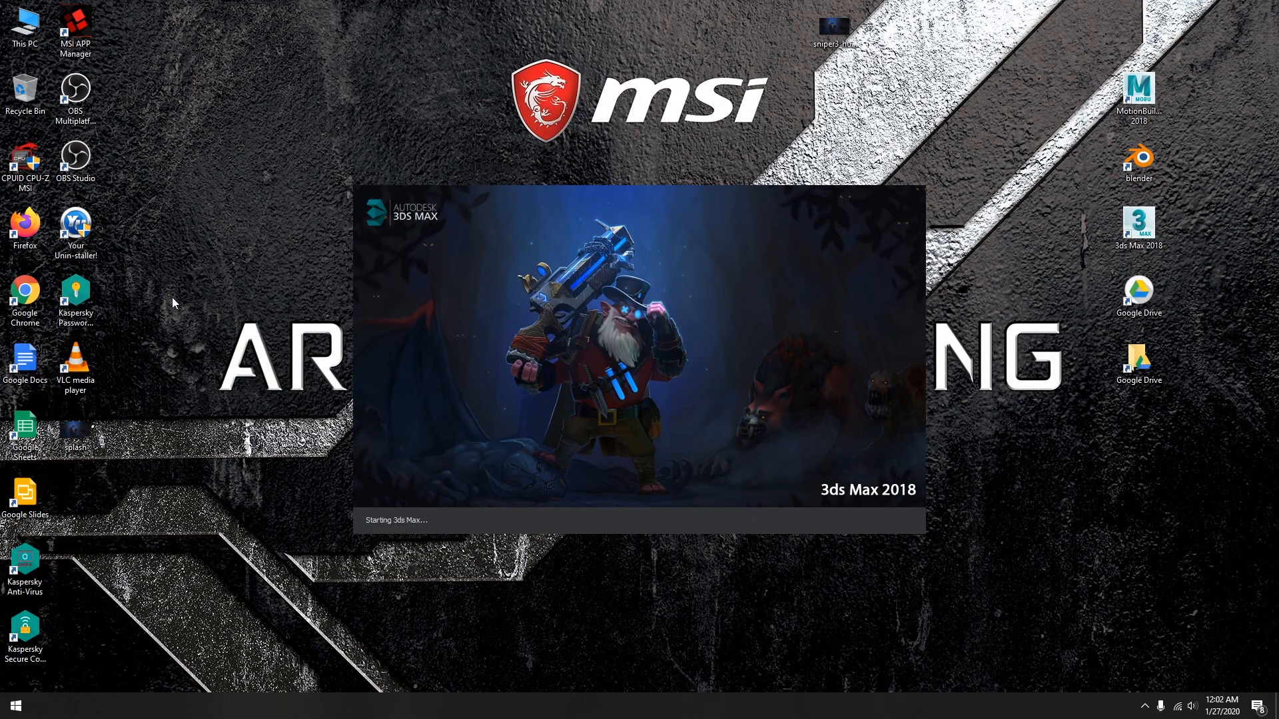